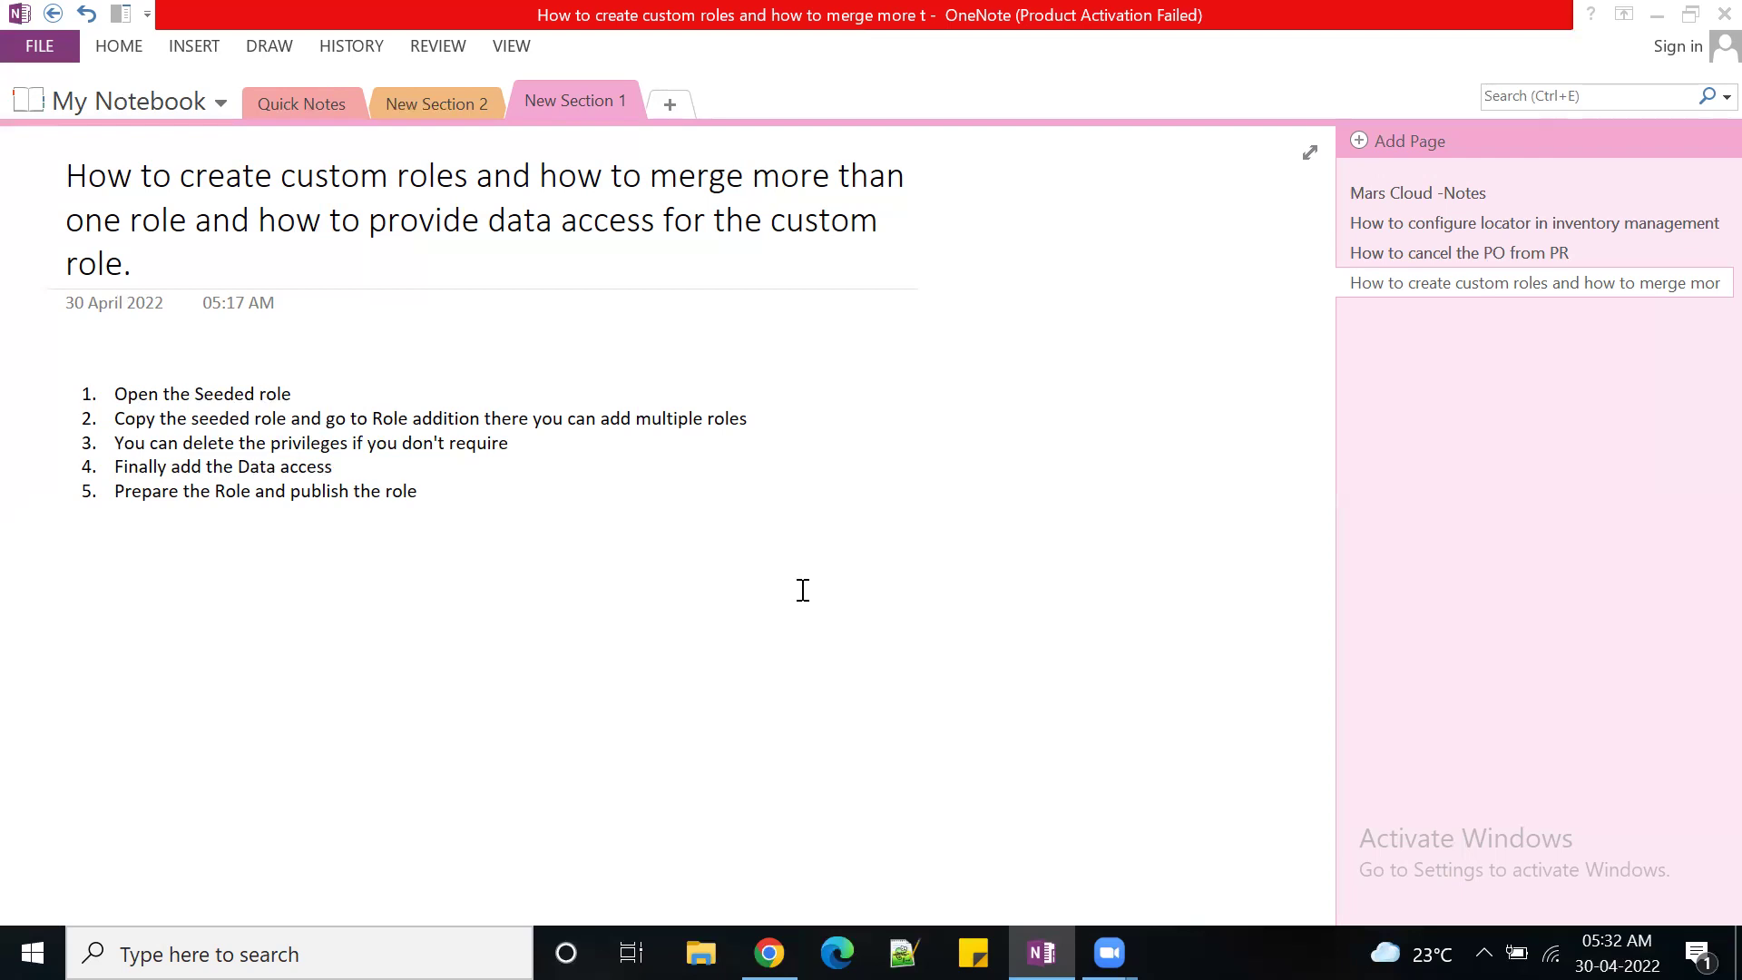
# - Highlight the five numbered role-creation steps in the notes and switch to the Oracle Fusion Cloud Applications window in Chrome
pyautogui.moveTo(501, 526); pyautogui.dragTo(111, 382)
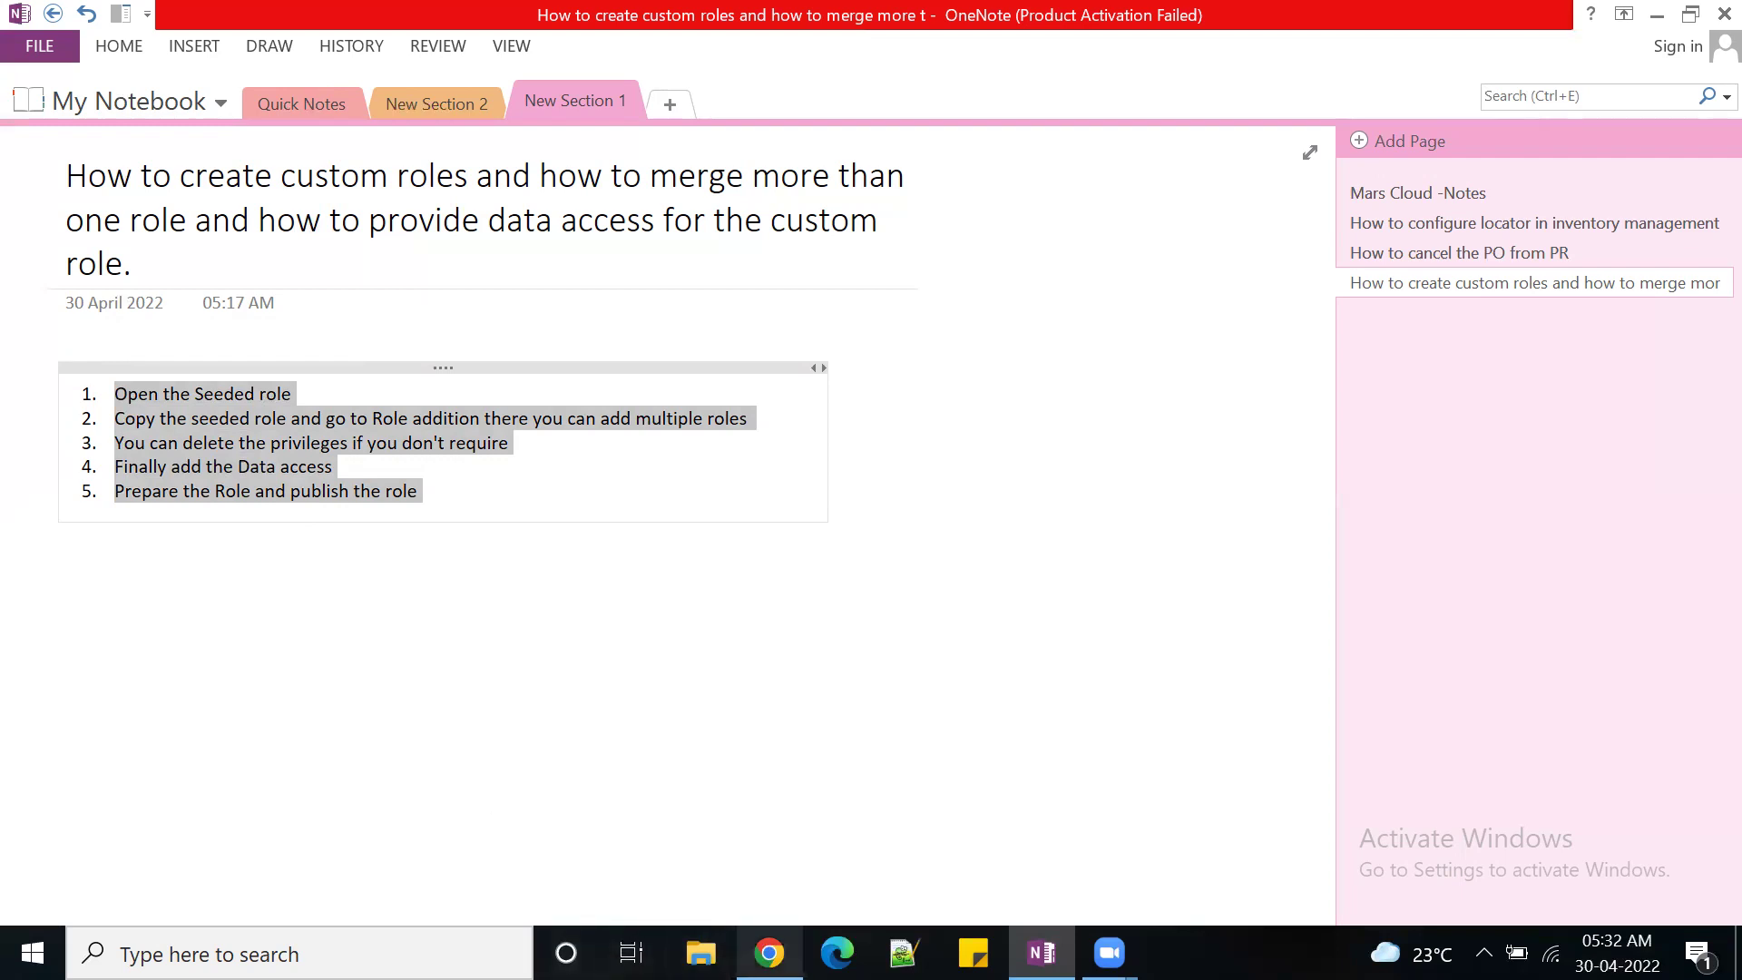
pyautogui.moveTo(769, 952)
pyautogui.click(727, 869)
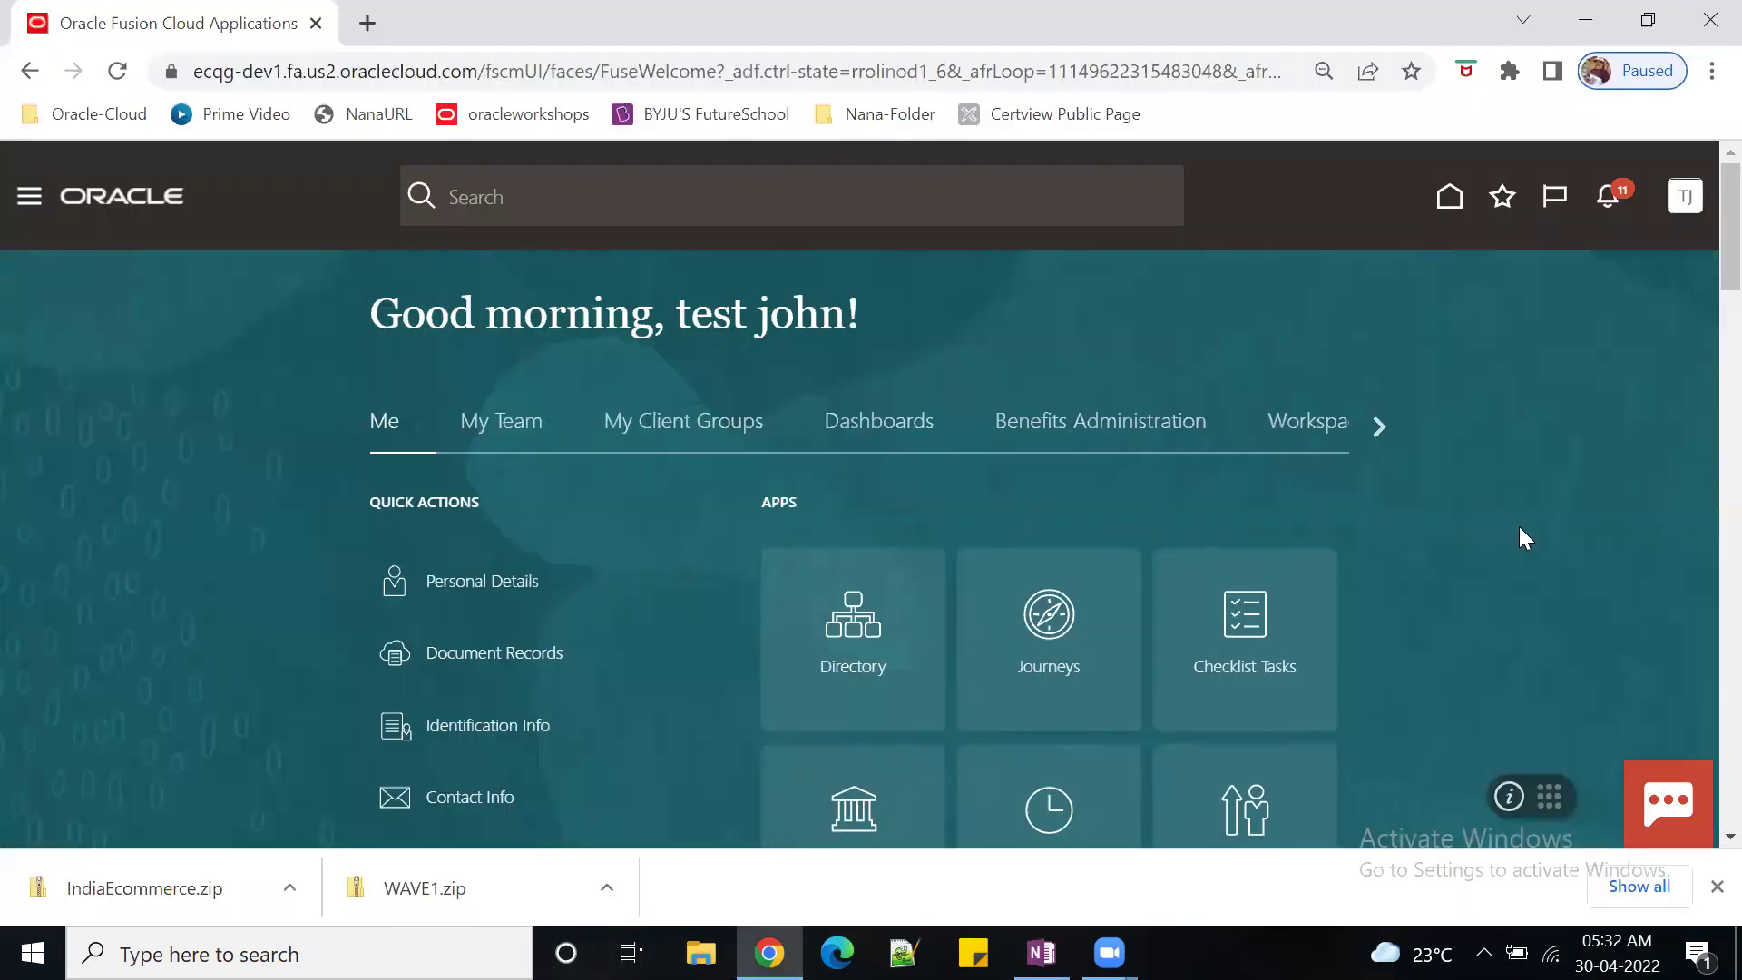
# - Show the Tools apps on the home page and dismiss the browser's downloads bar
pyautogui.click(1377, 426)
pyautogui.click(1377, 427)
pyautogui.click(1377, 426)
pyautogui.click(1377, 427)
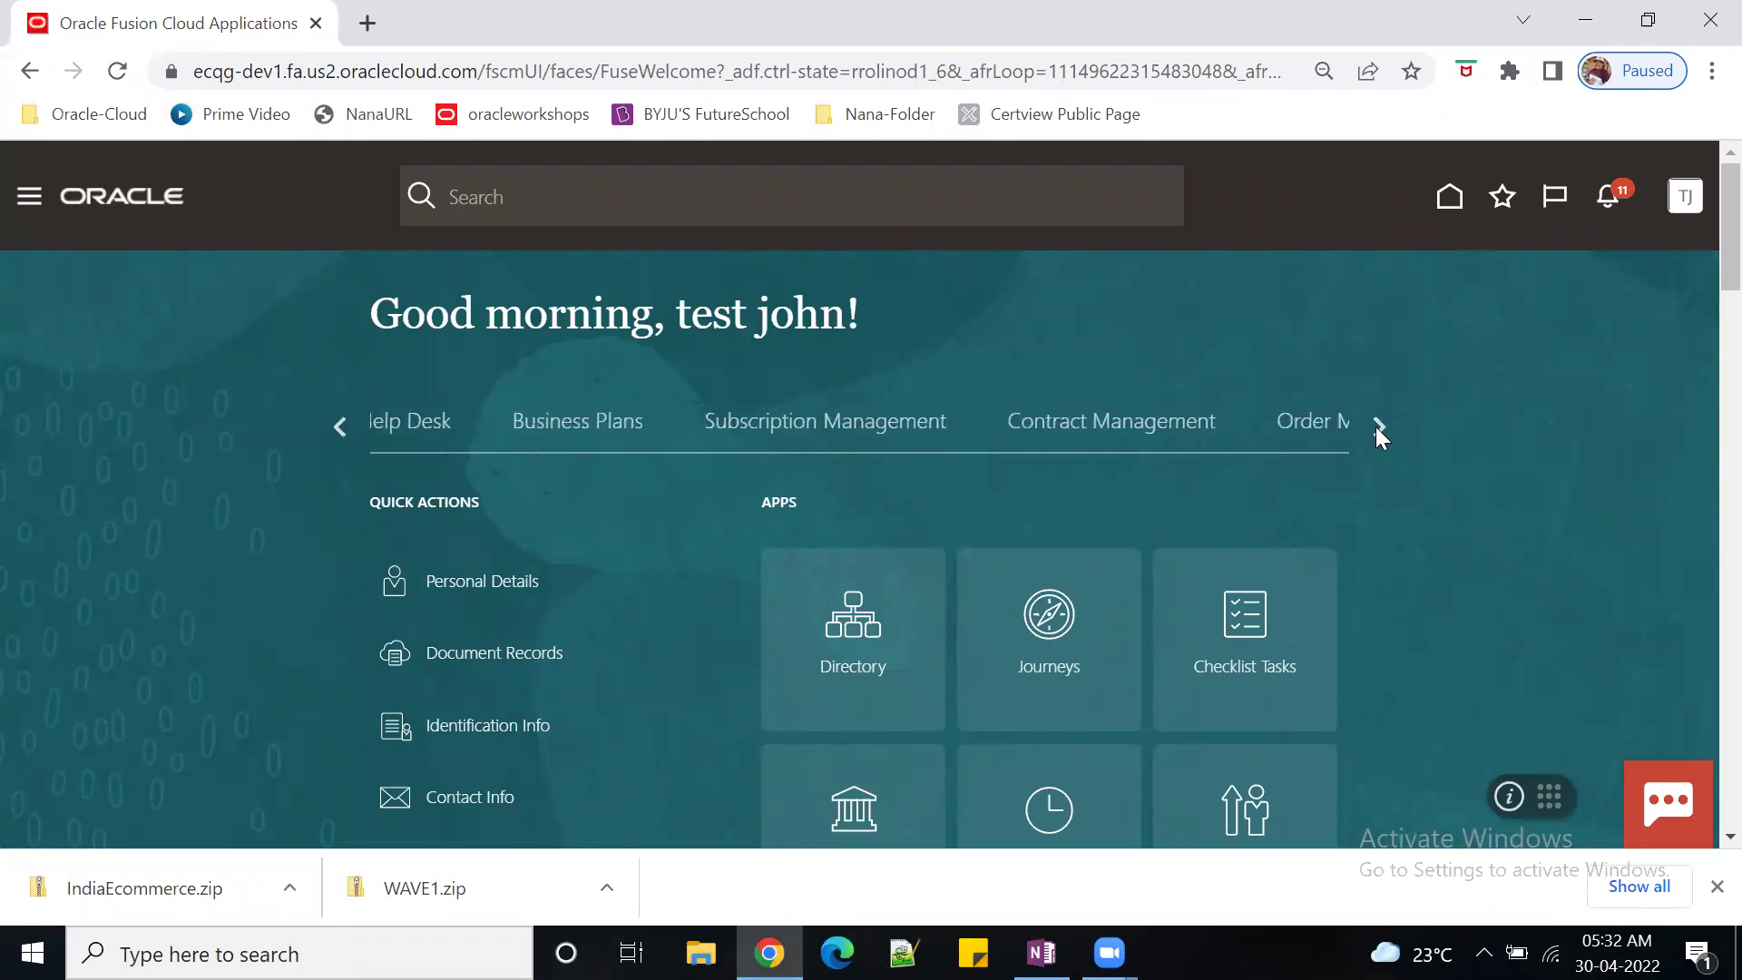
pyautogui.click(1377, 427)
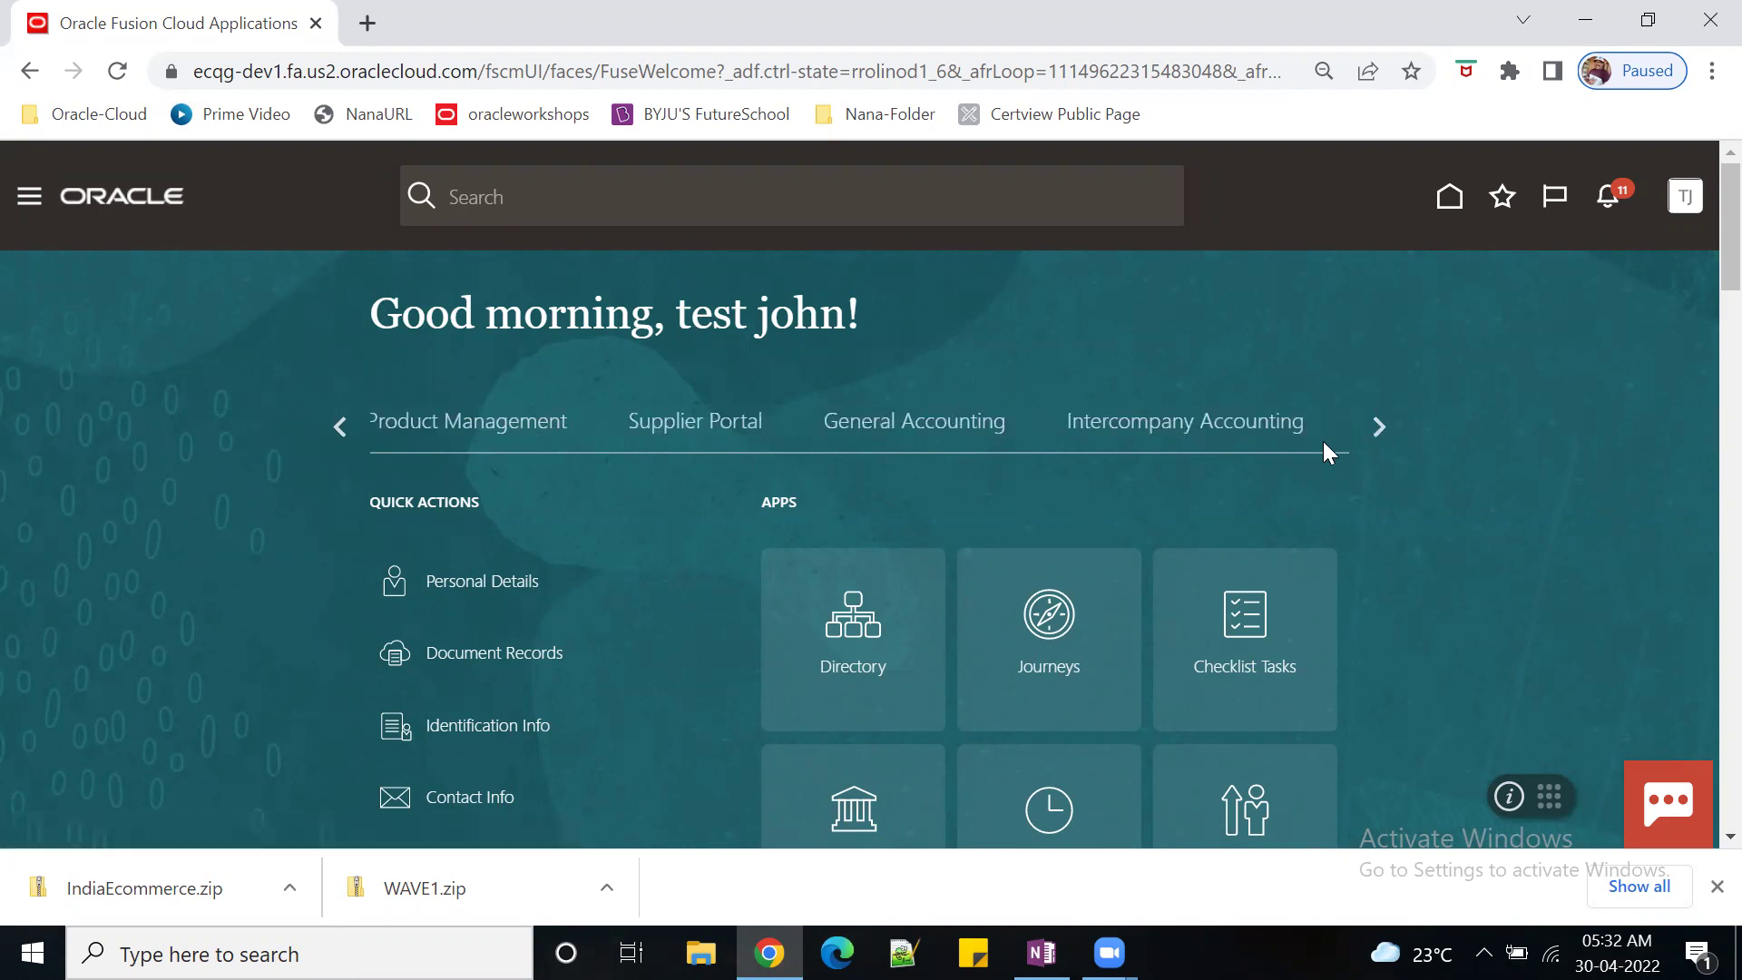
pyautogui.click(1717, 886)
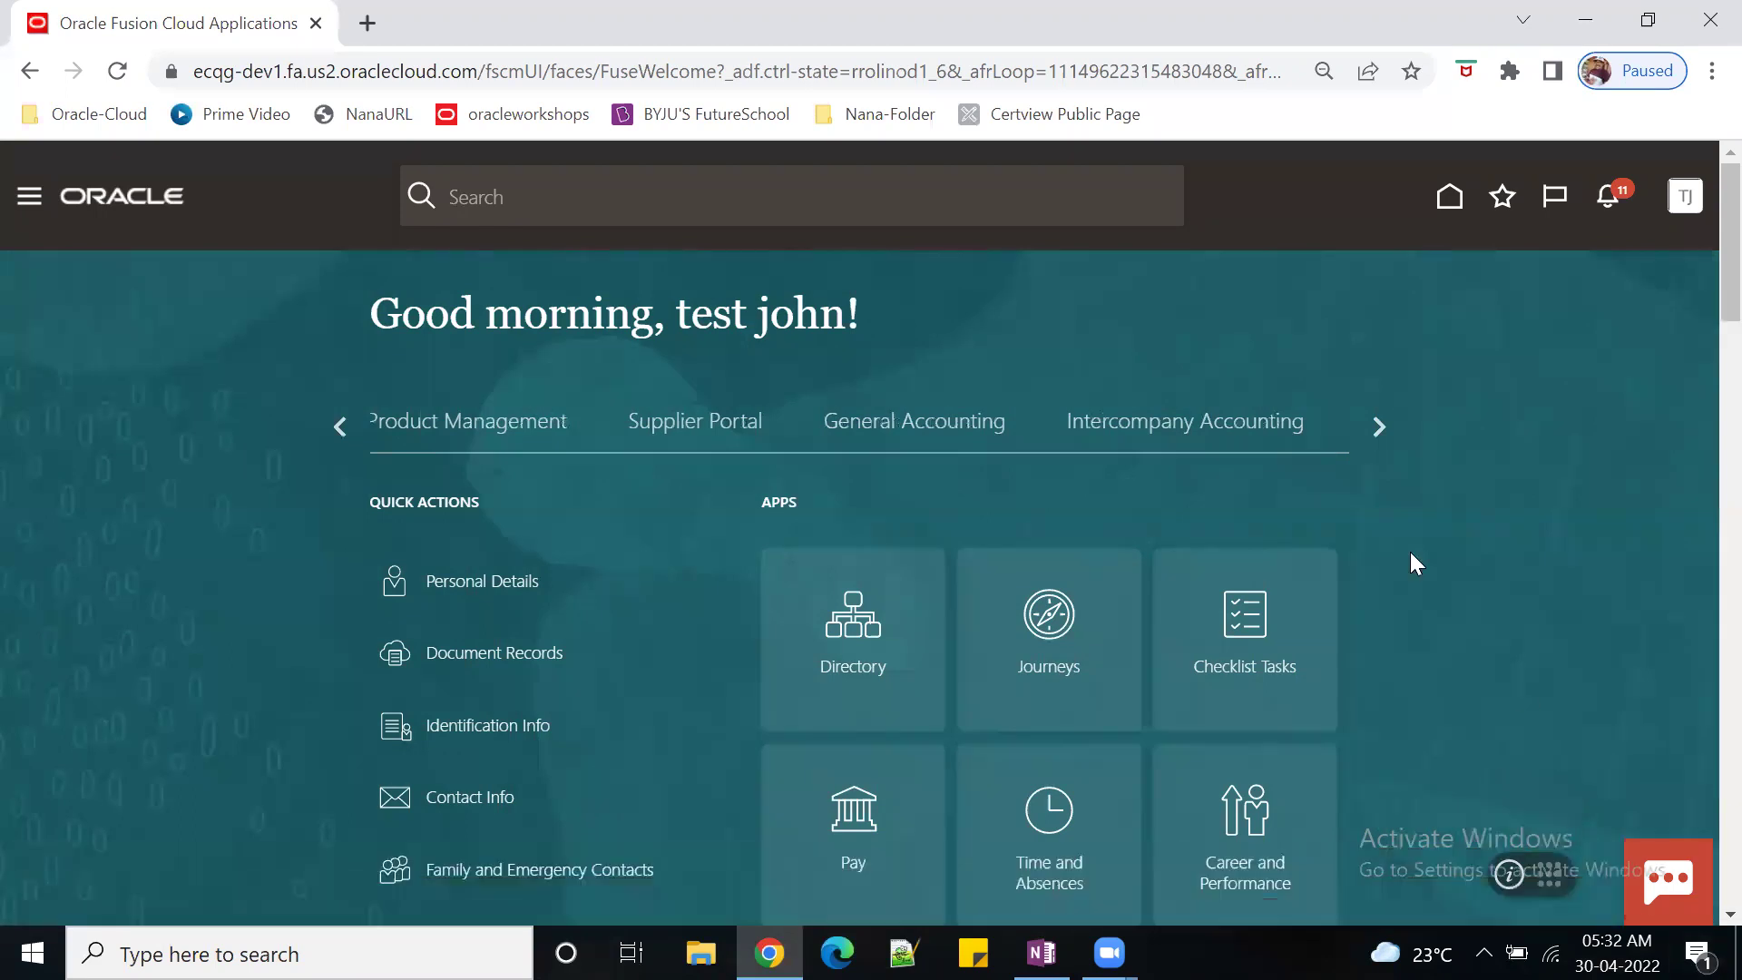
pyautogui.click(1375, 436)
pyautogui.click(1375, 435)
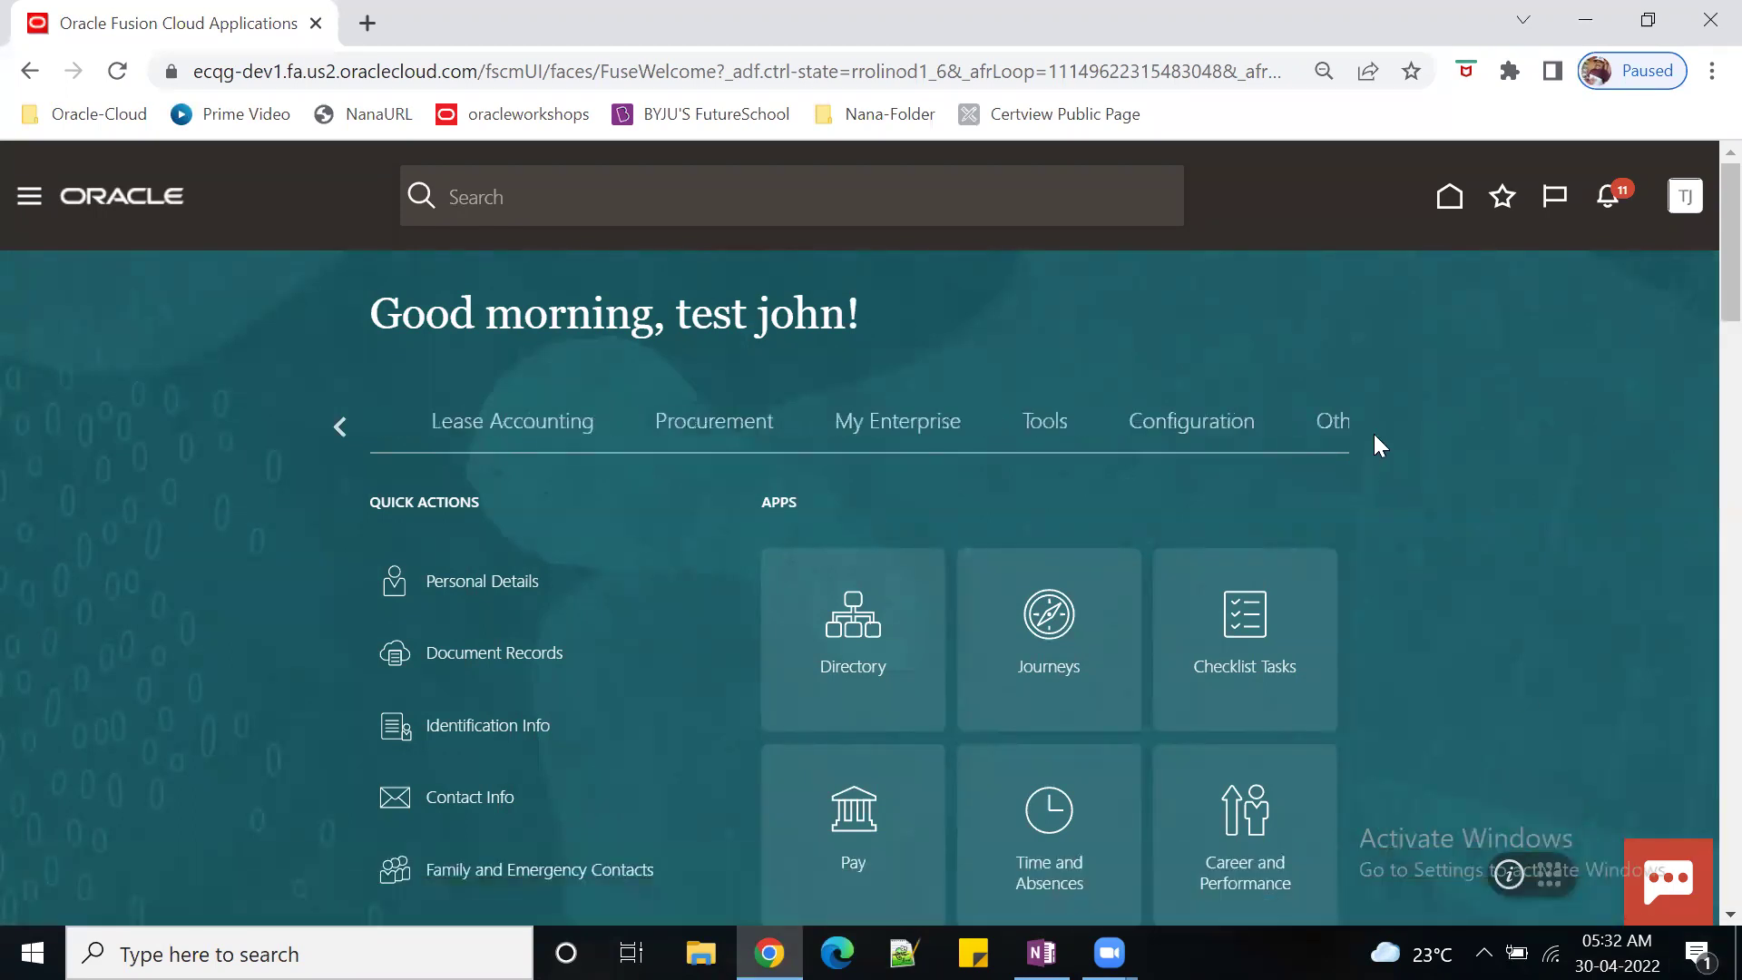
pyautogui.click(764, 439)
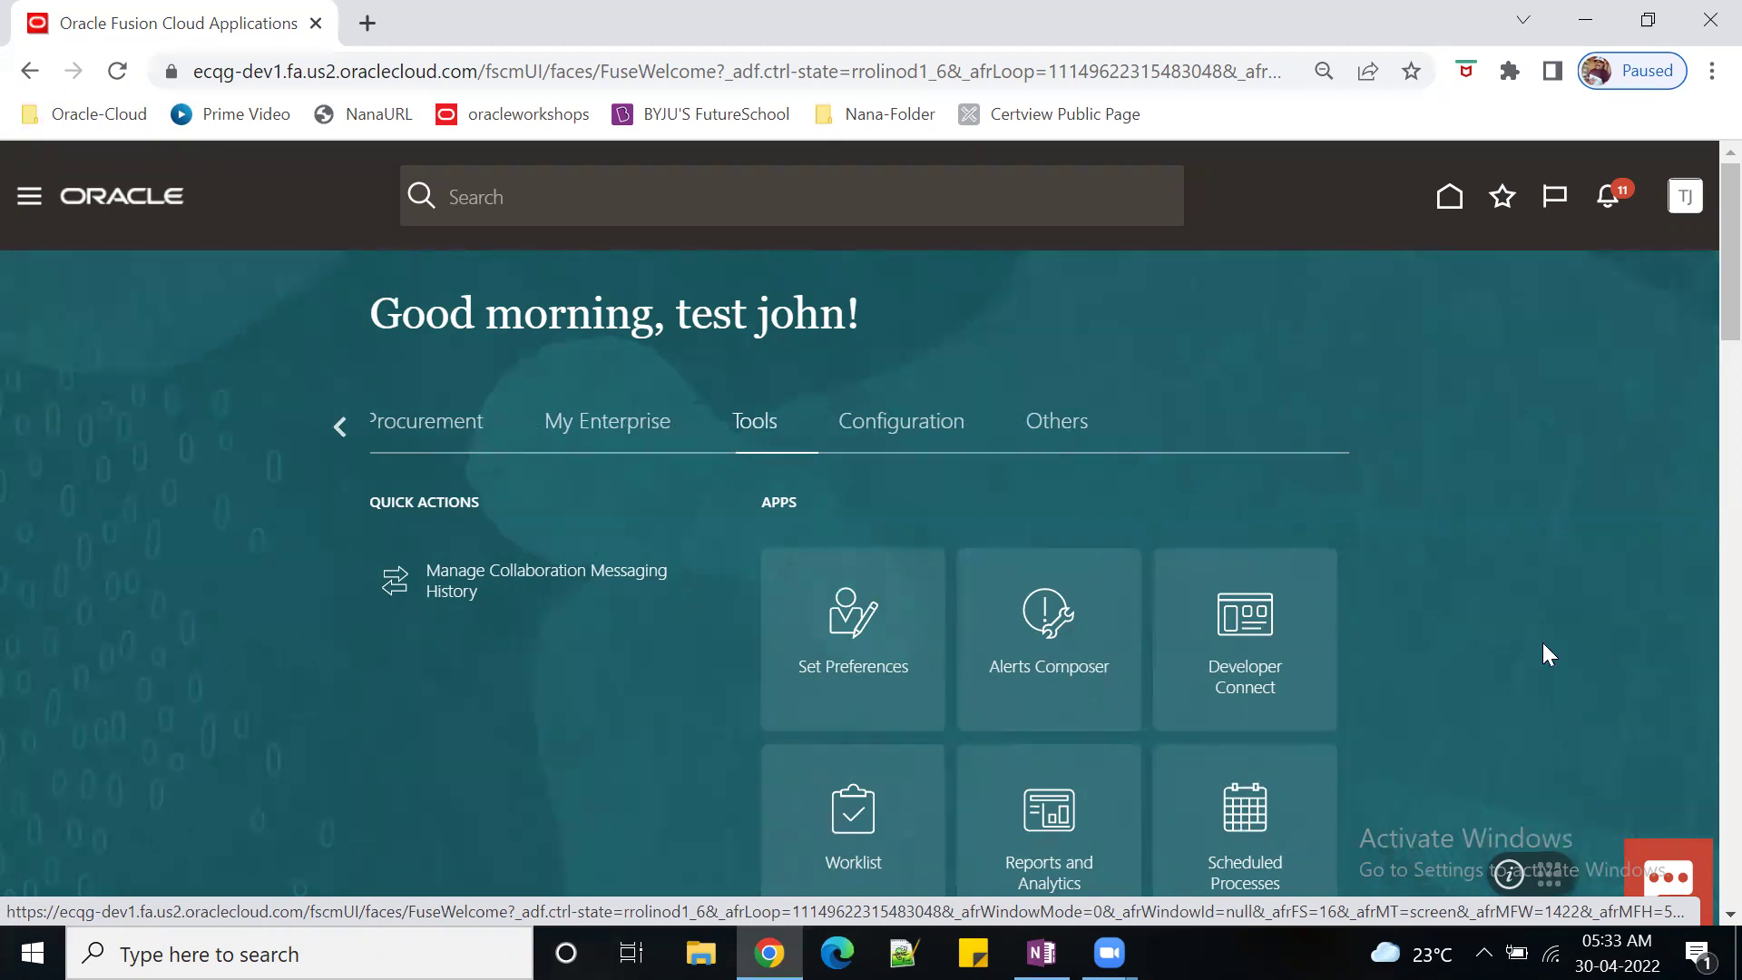
# - Open the Security Console and collapse the Ask chat assistant
pyautogui.scroll(-3, 1544, 651)
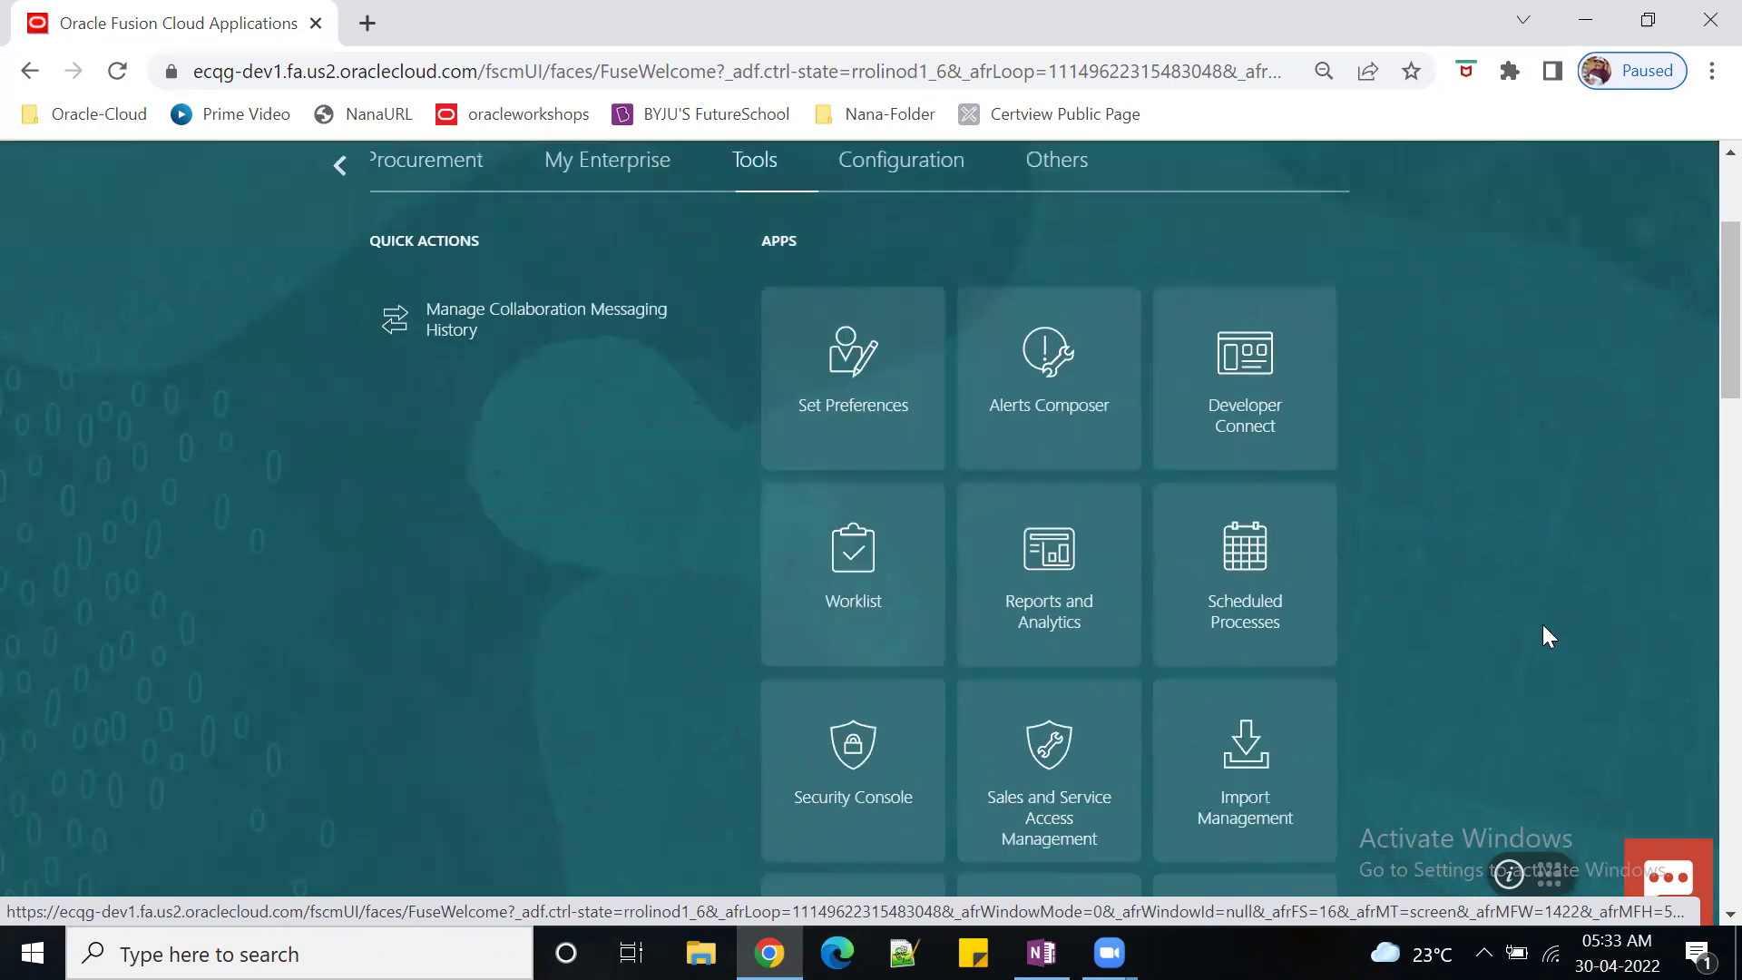
pyautogui.click(839, 737)
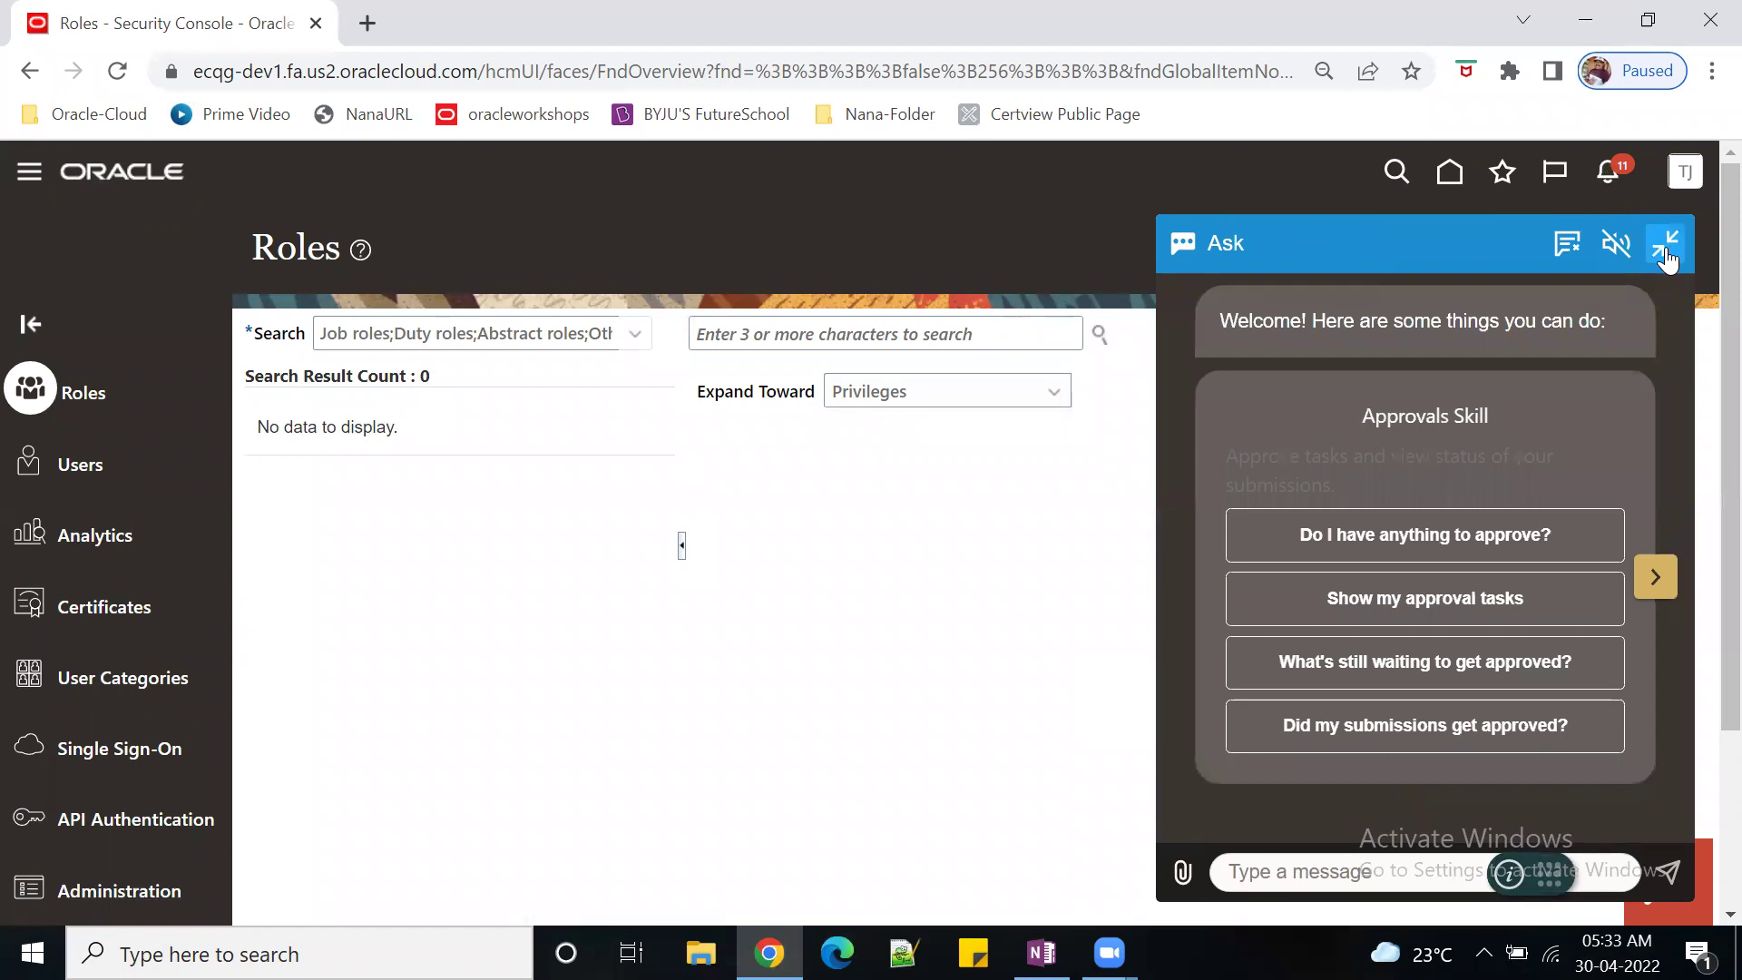
pyautogui.click(1666, 245)
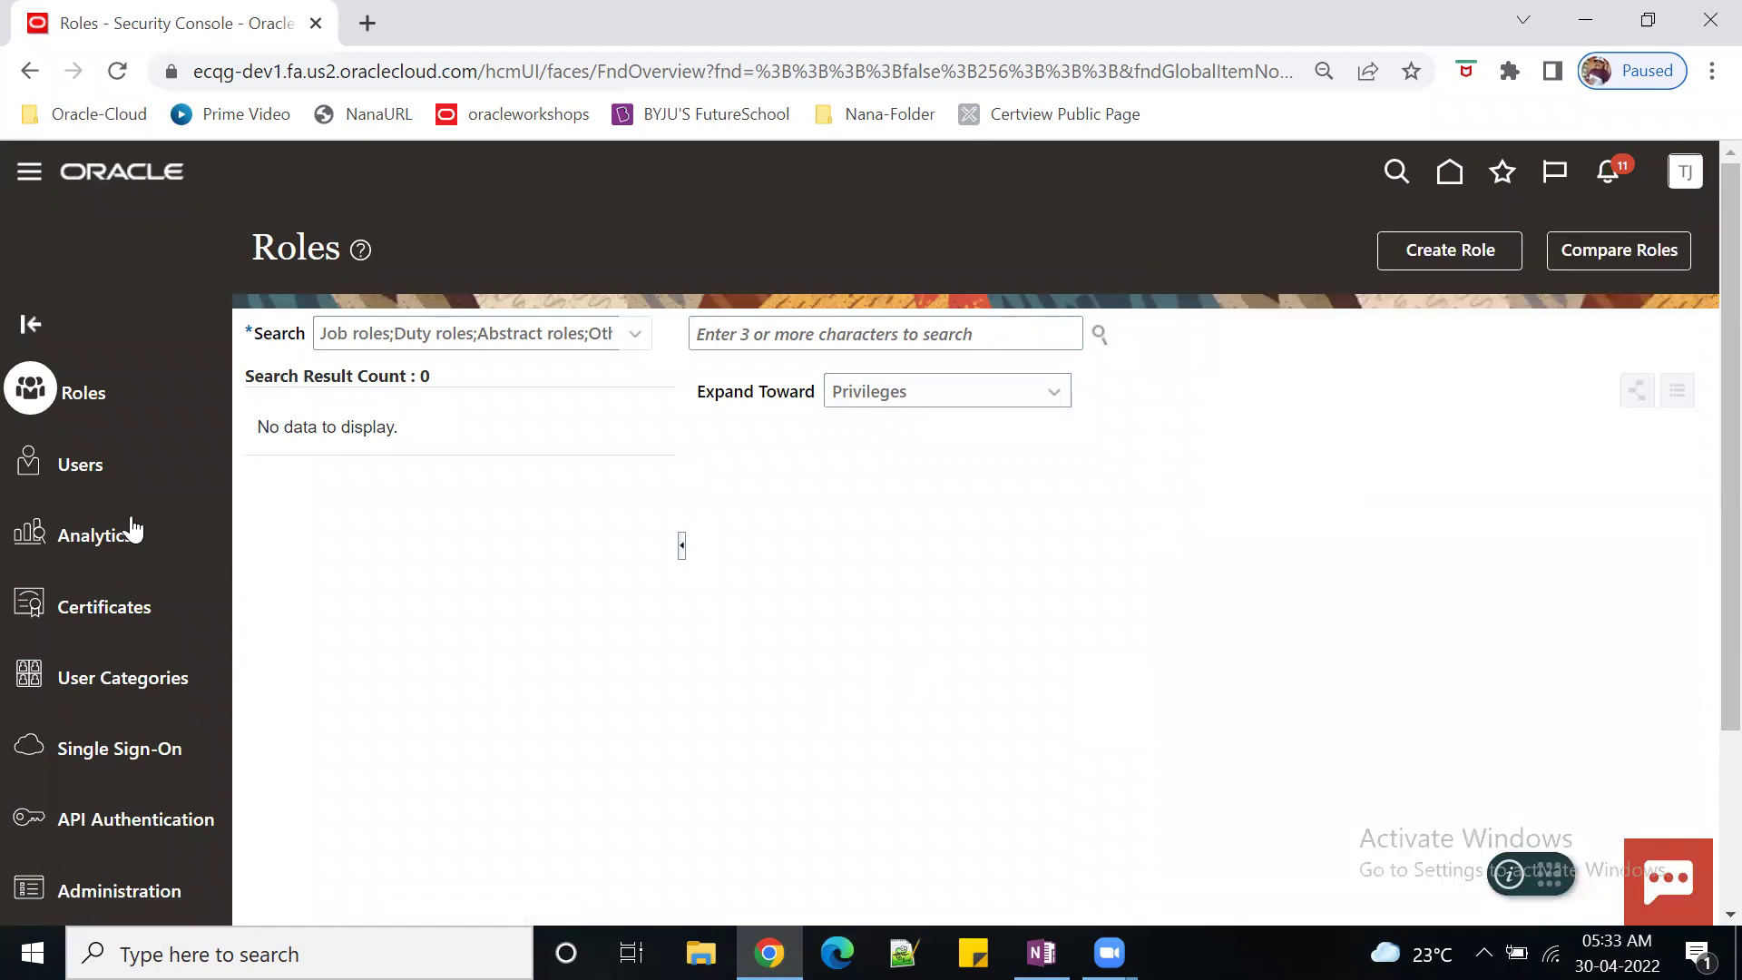
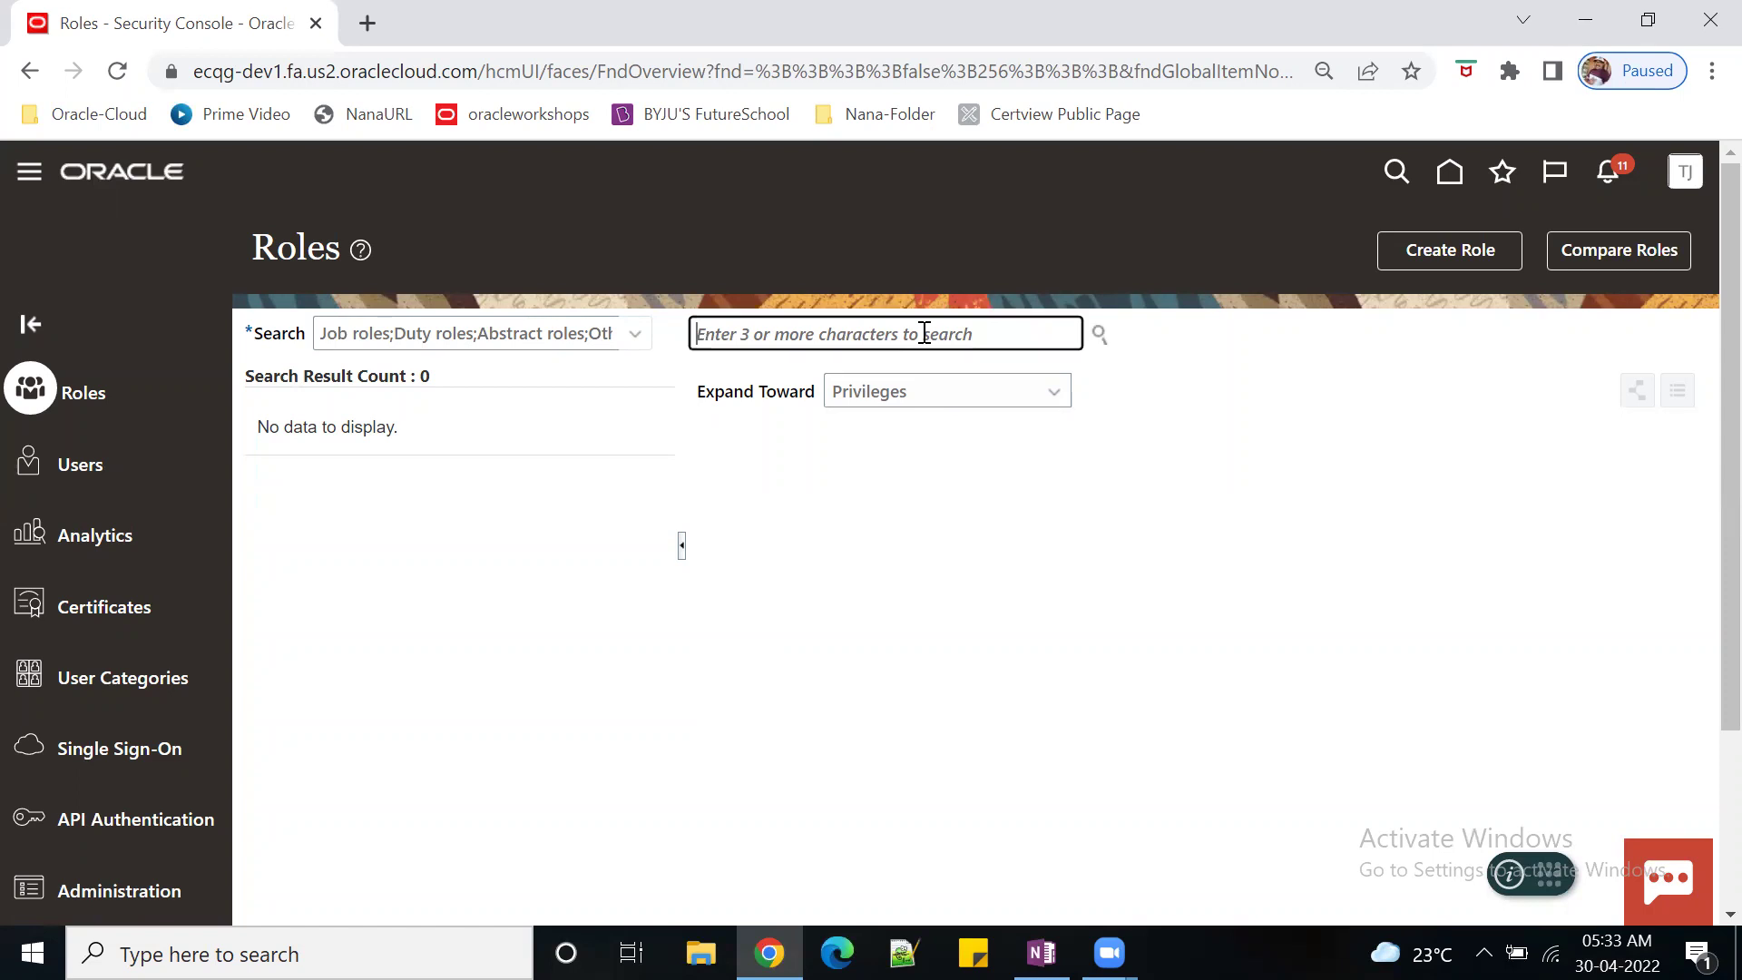
# - Search the roles for "procurement req" and choose the seeded Procurement Requester abstract role
pyautogui.write('procur')
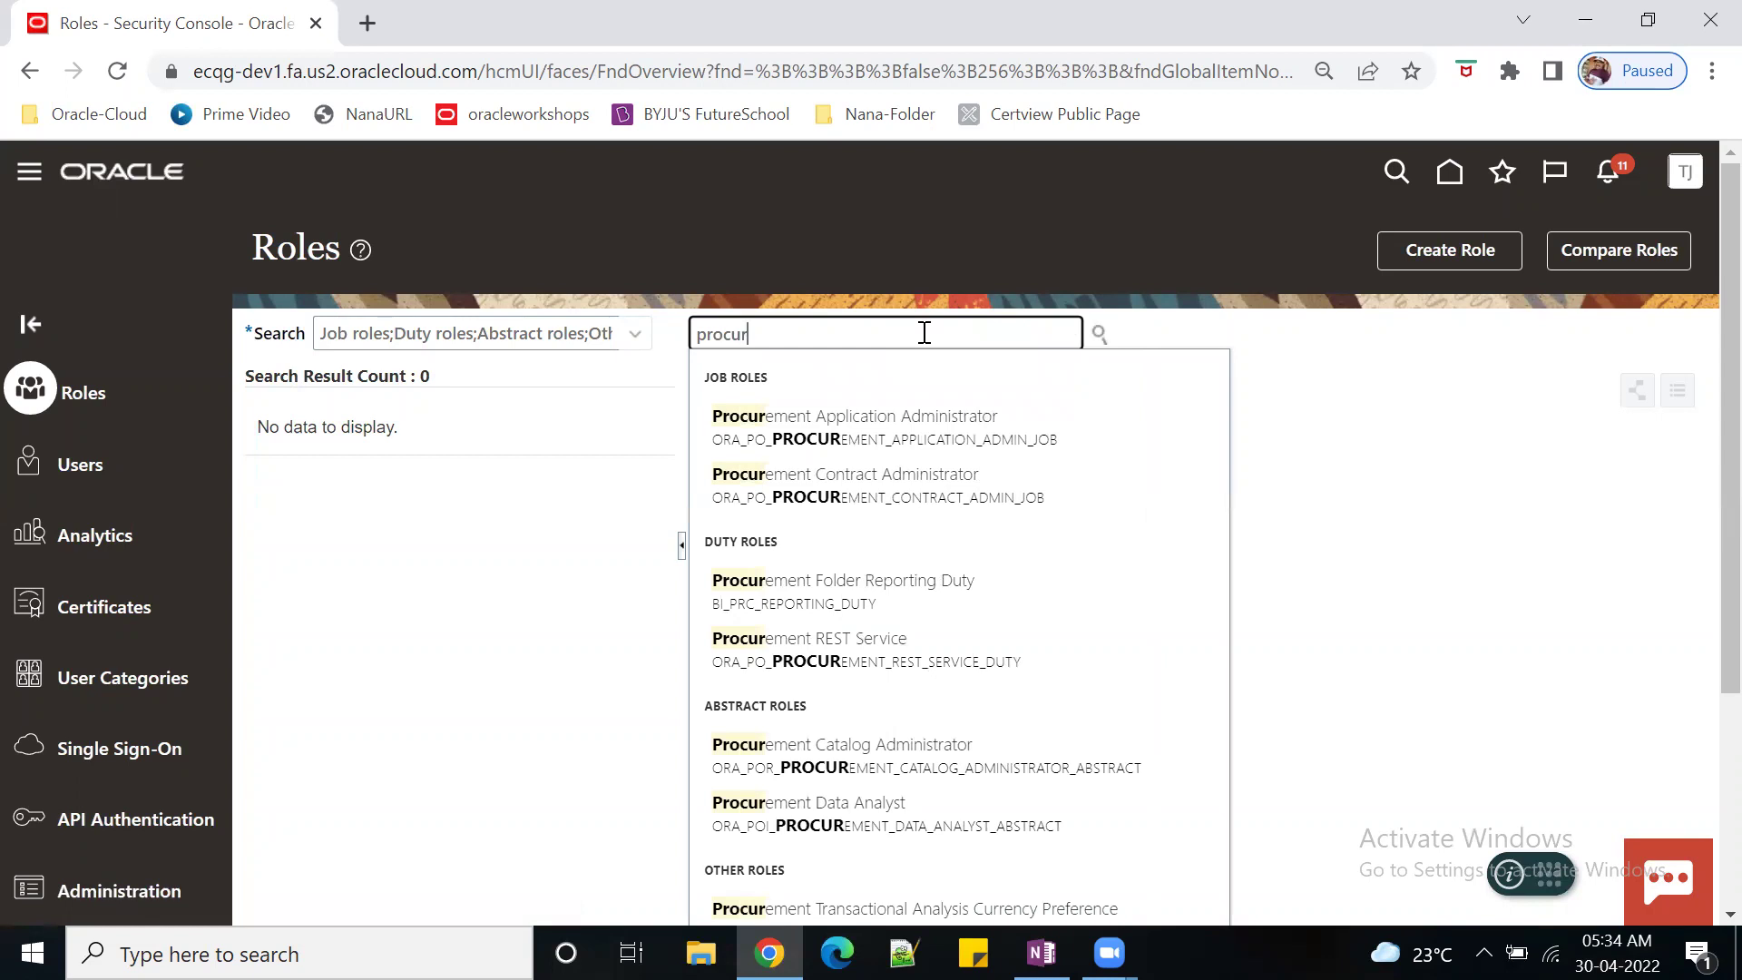
pyautogui.write('eme')
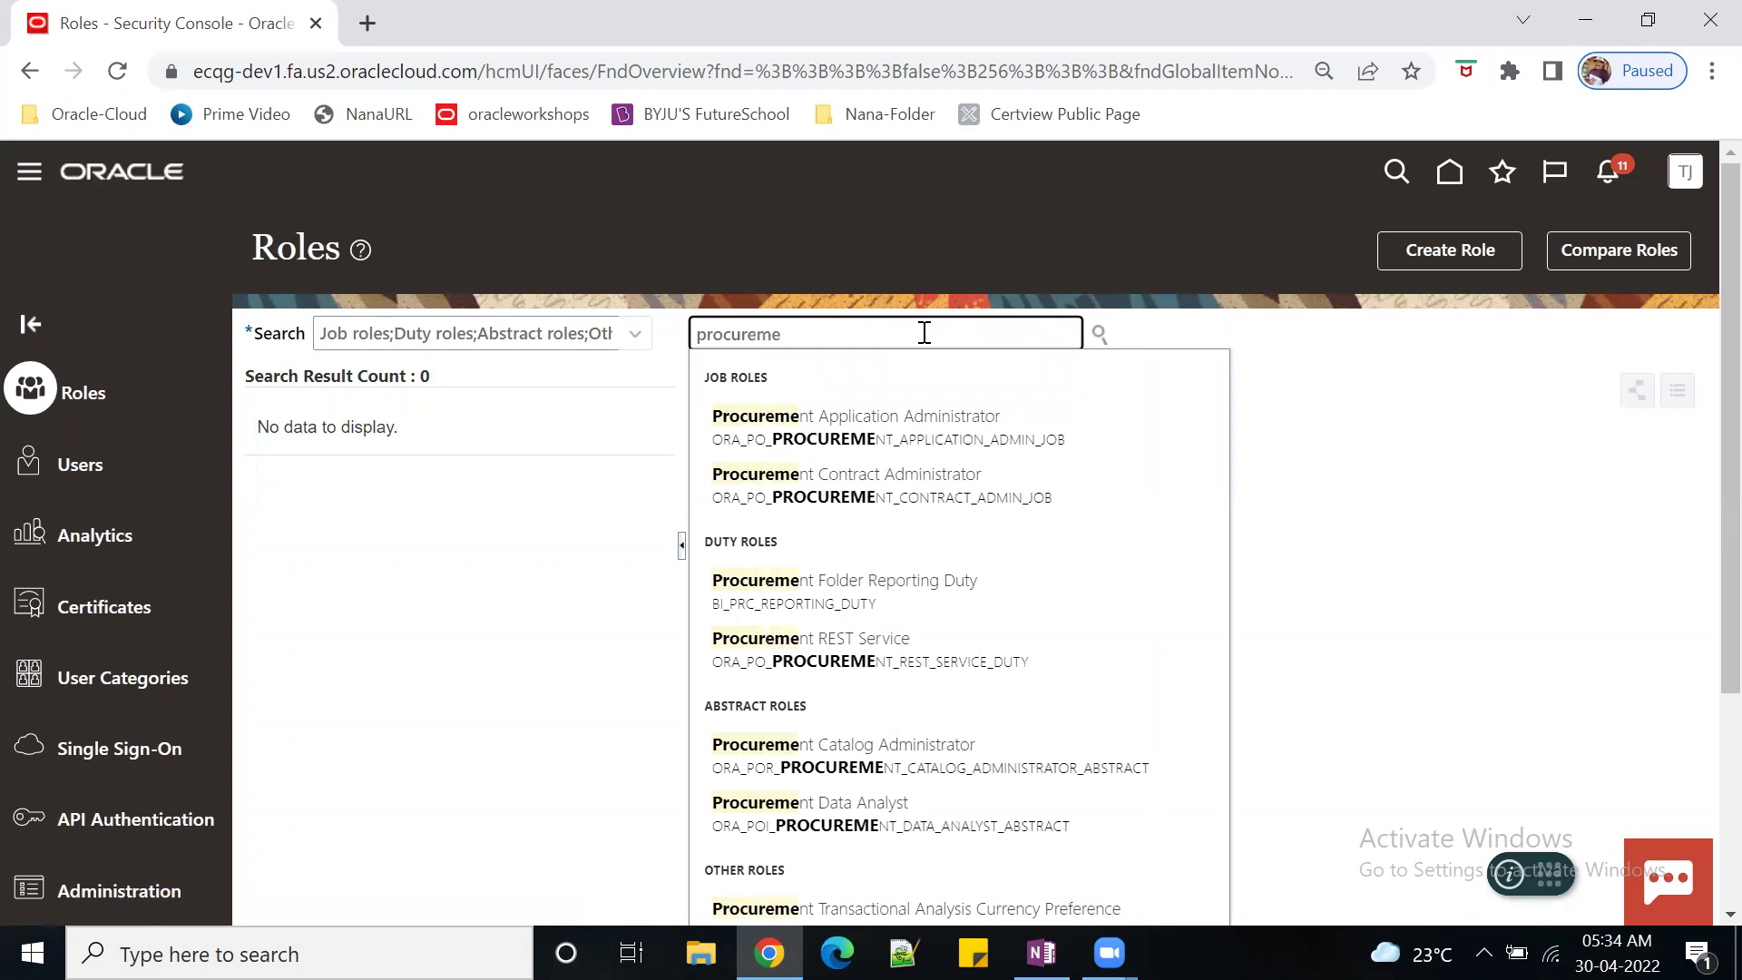
pyautogui.write('nt')
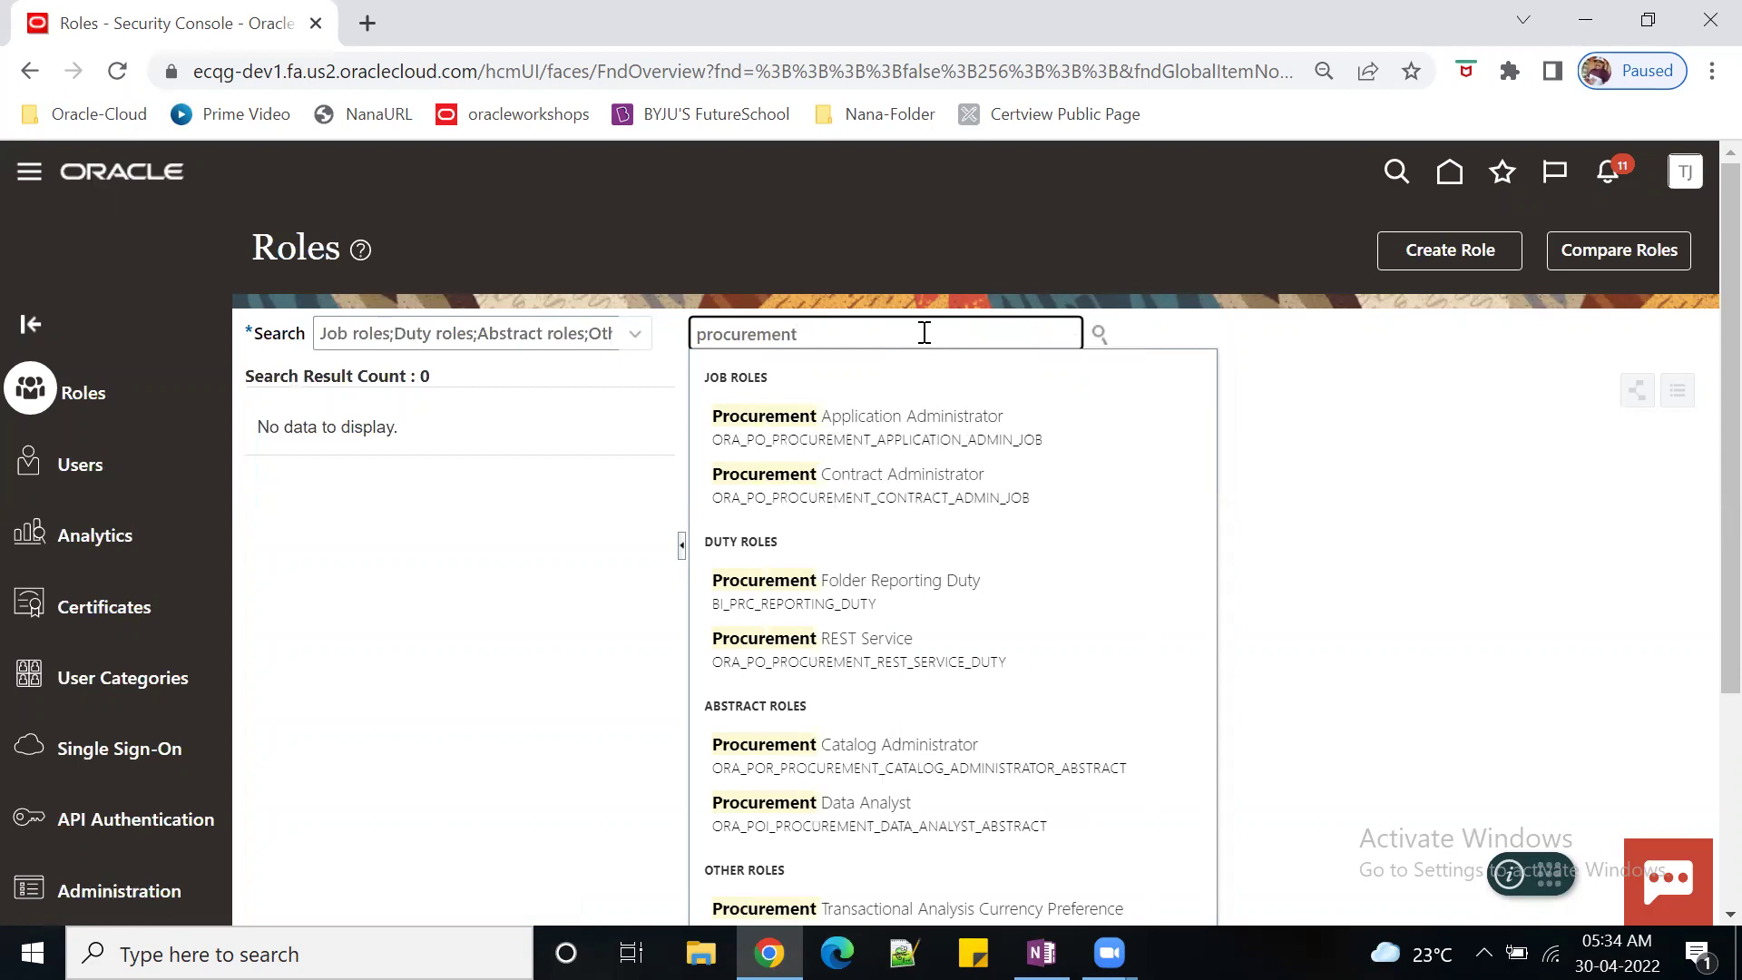
pyautogui.write(' req')
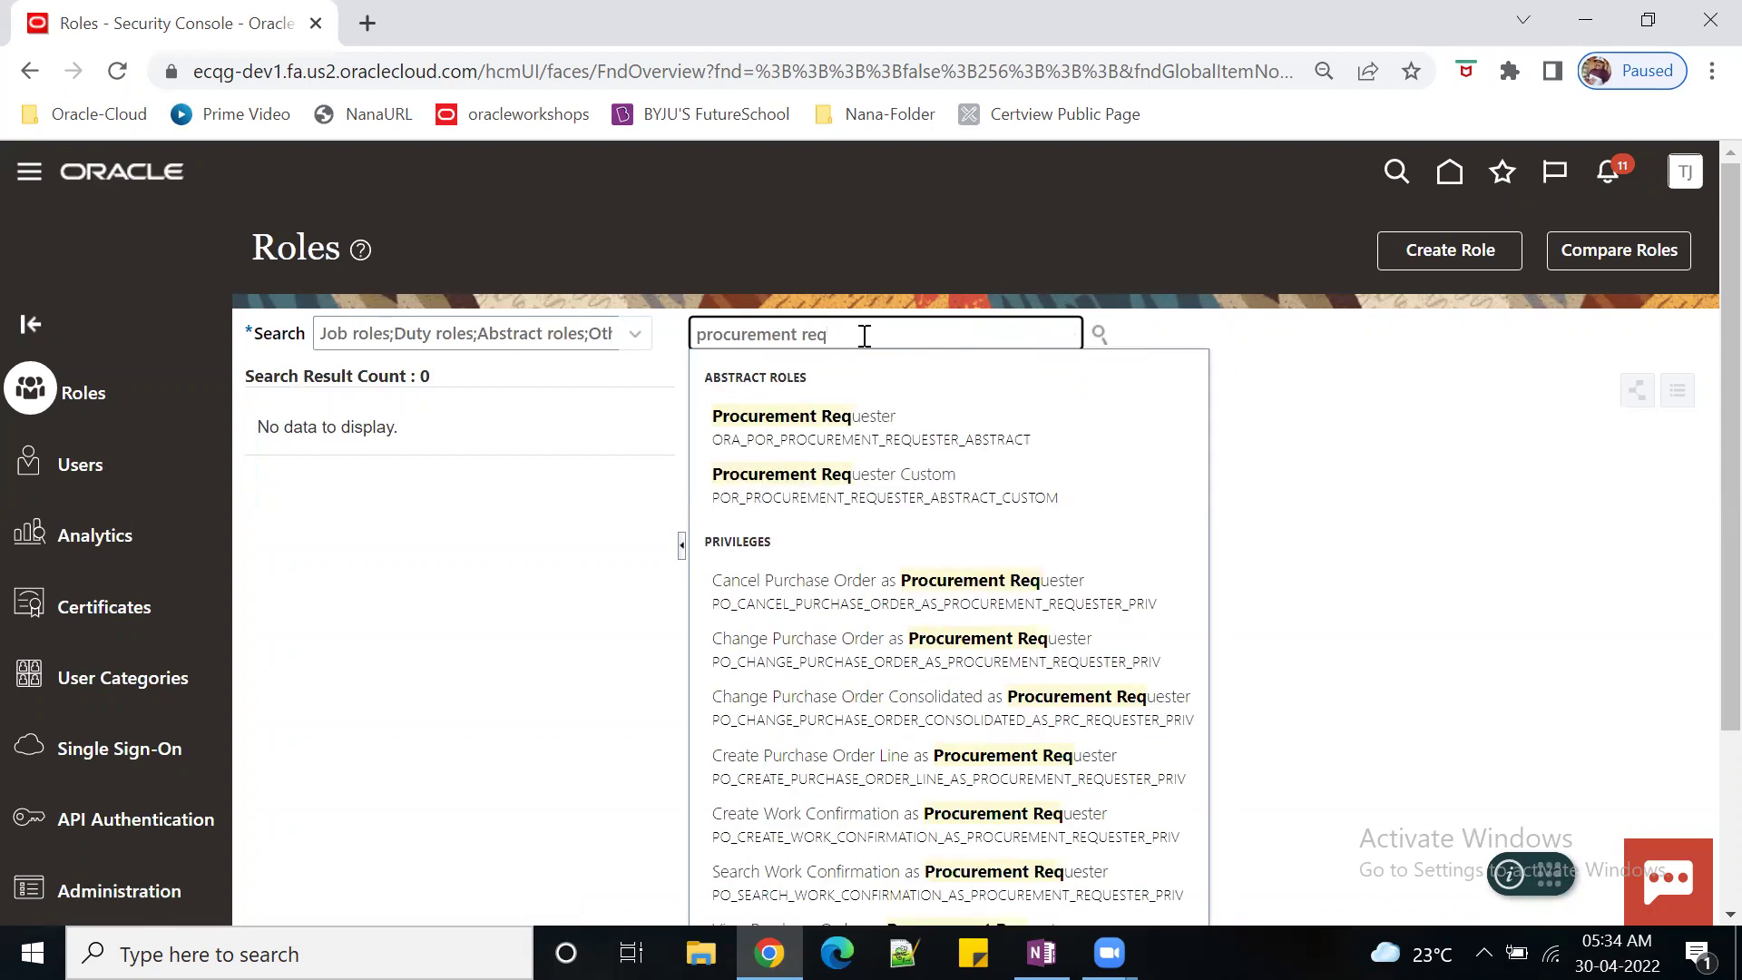
pyautogui.click(894, 418)
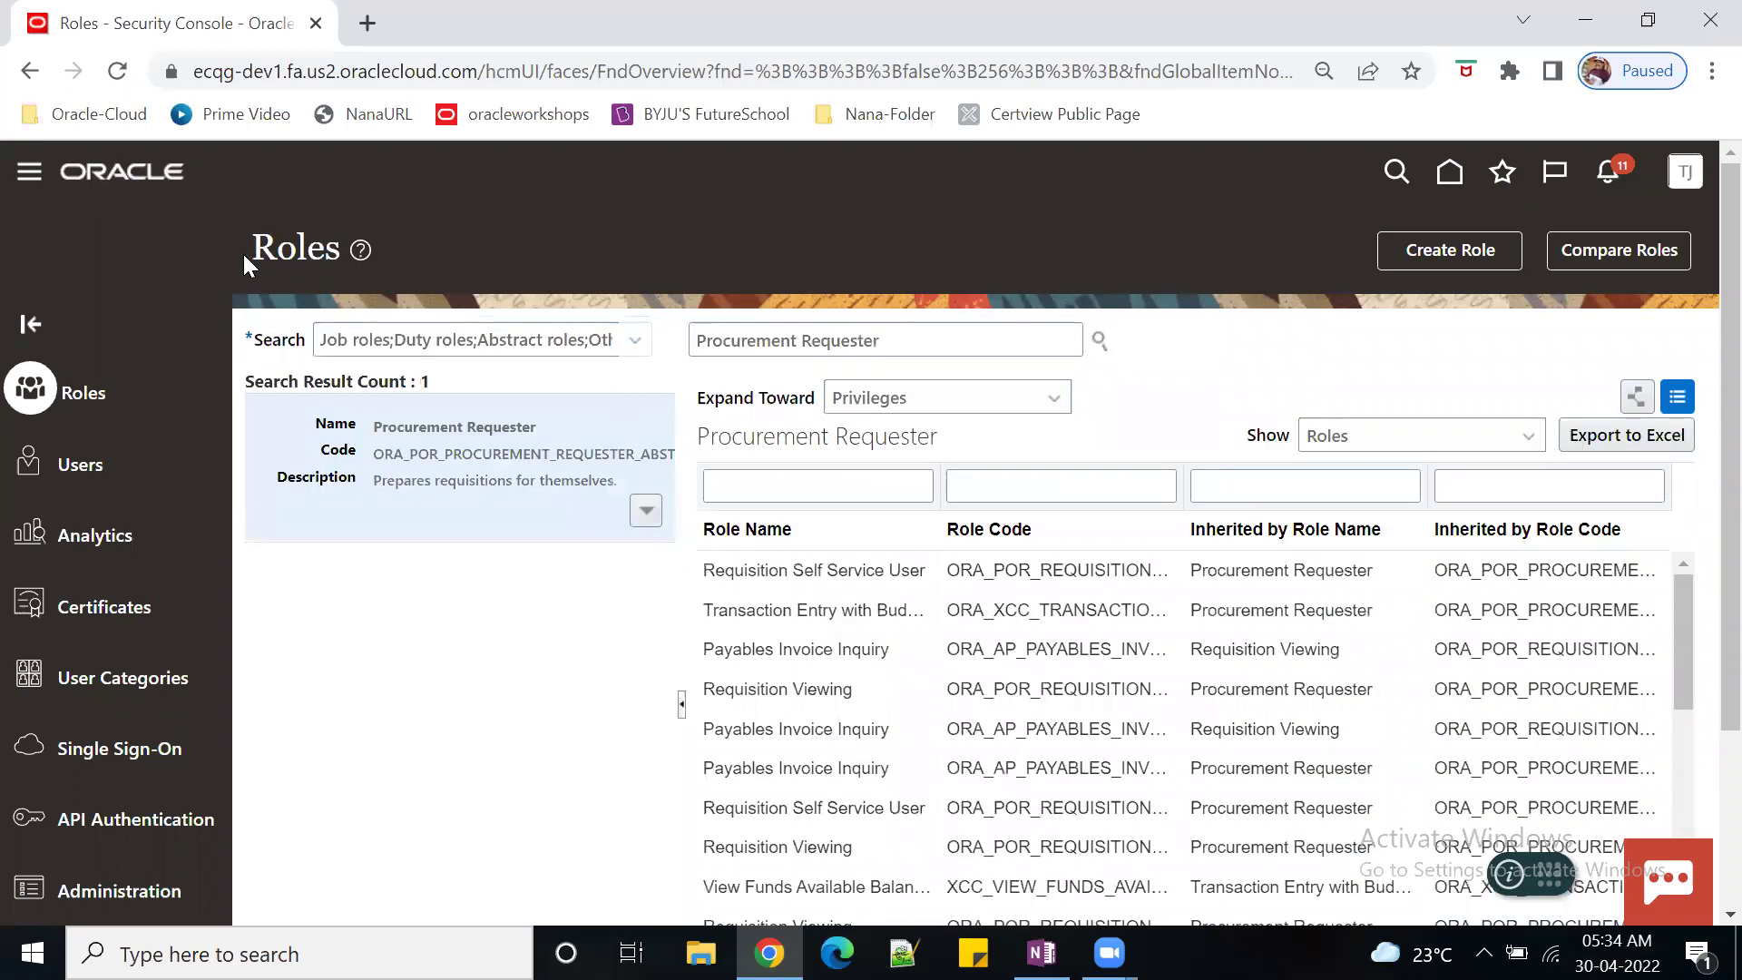
# - Start a copy of the Procurement Requester role using the option to copy the top role and inherited roles
pyautogui.moveTo(246, 263); pyautogui.dragTo(373, 299)
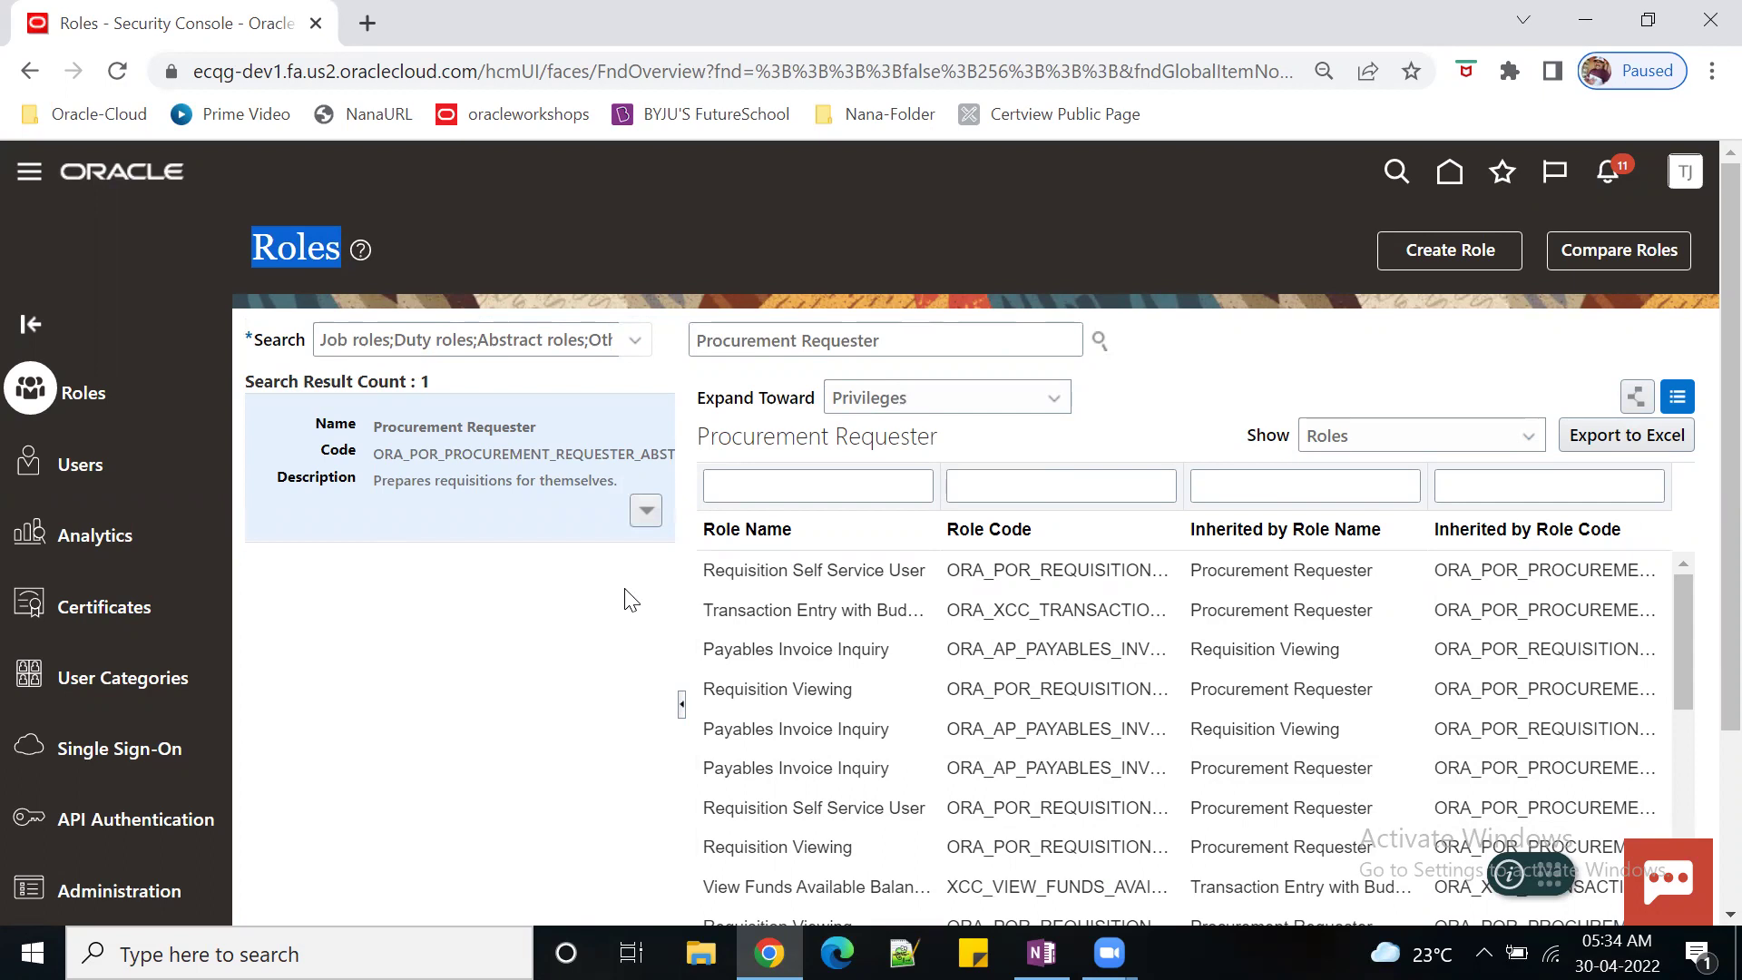
pyautogui.click(646, 509)
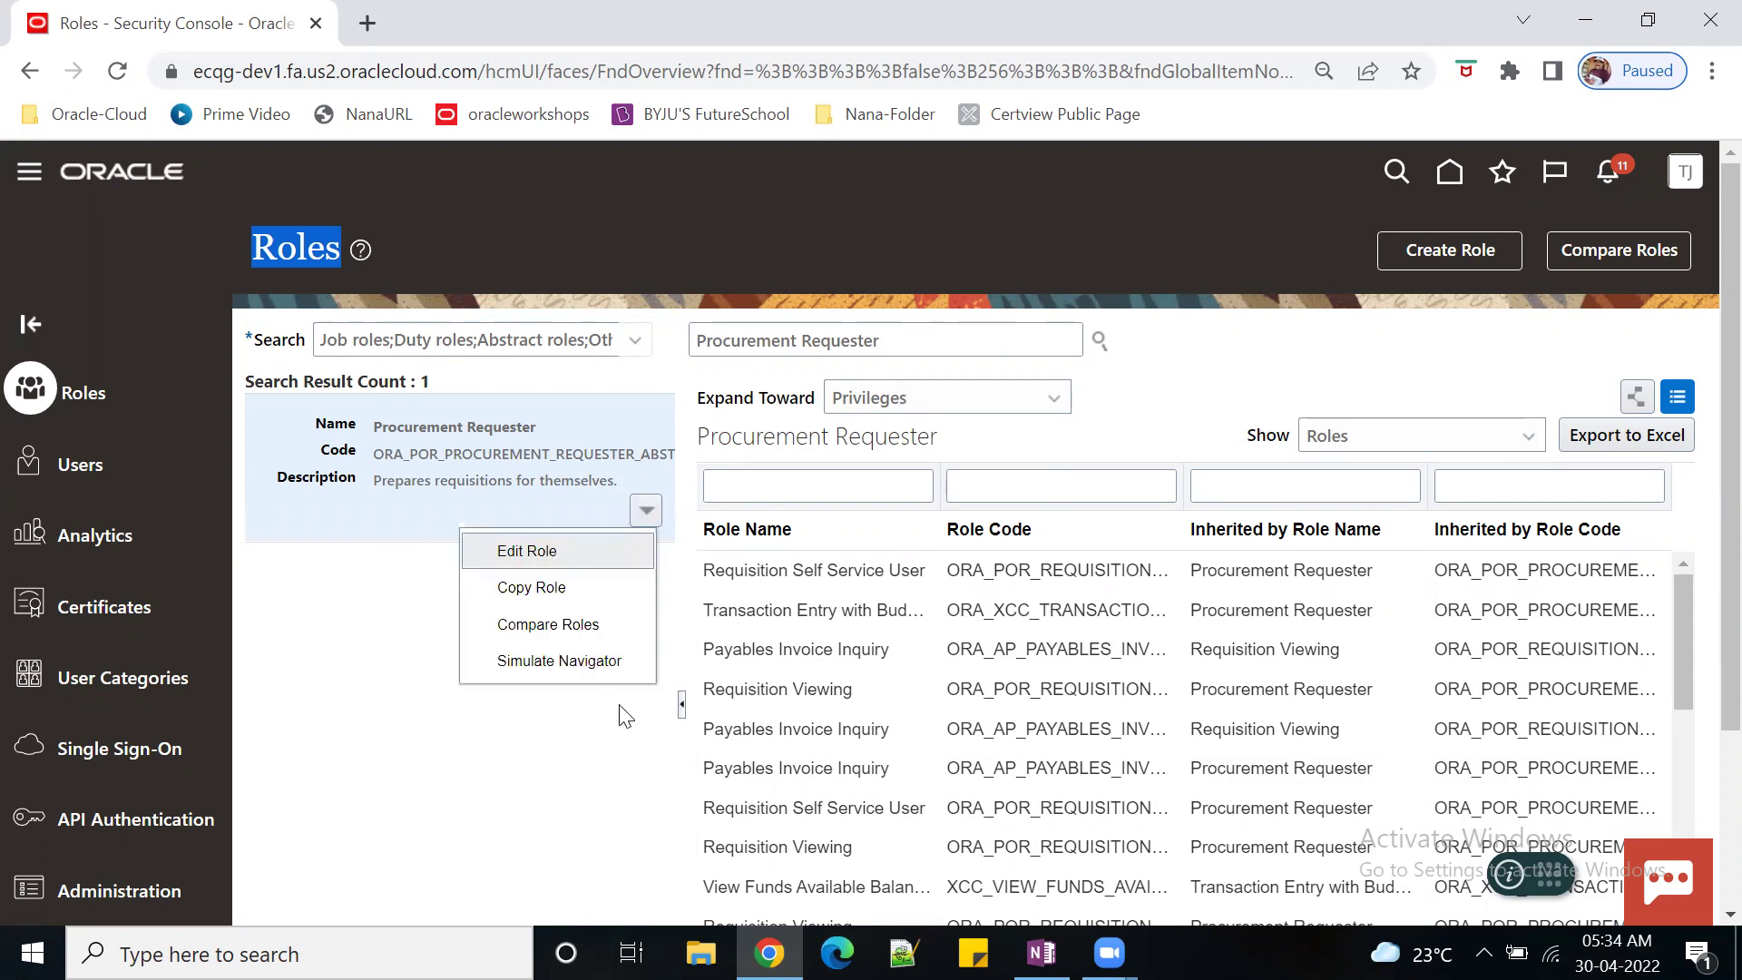
pyautogui.click(562, 591)
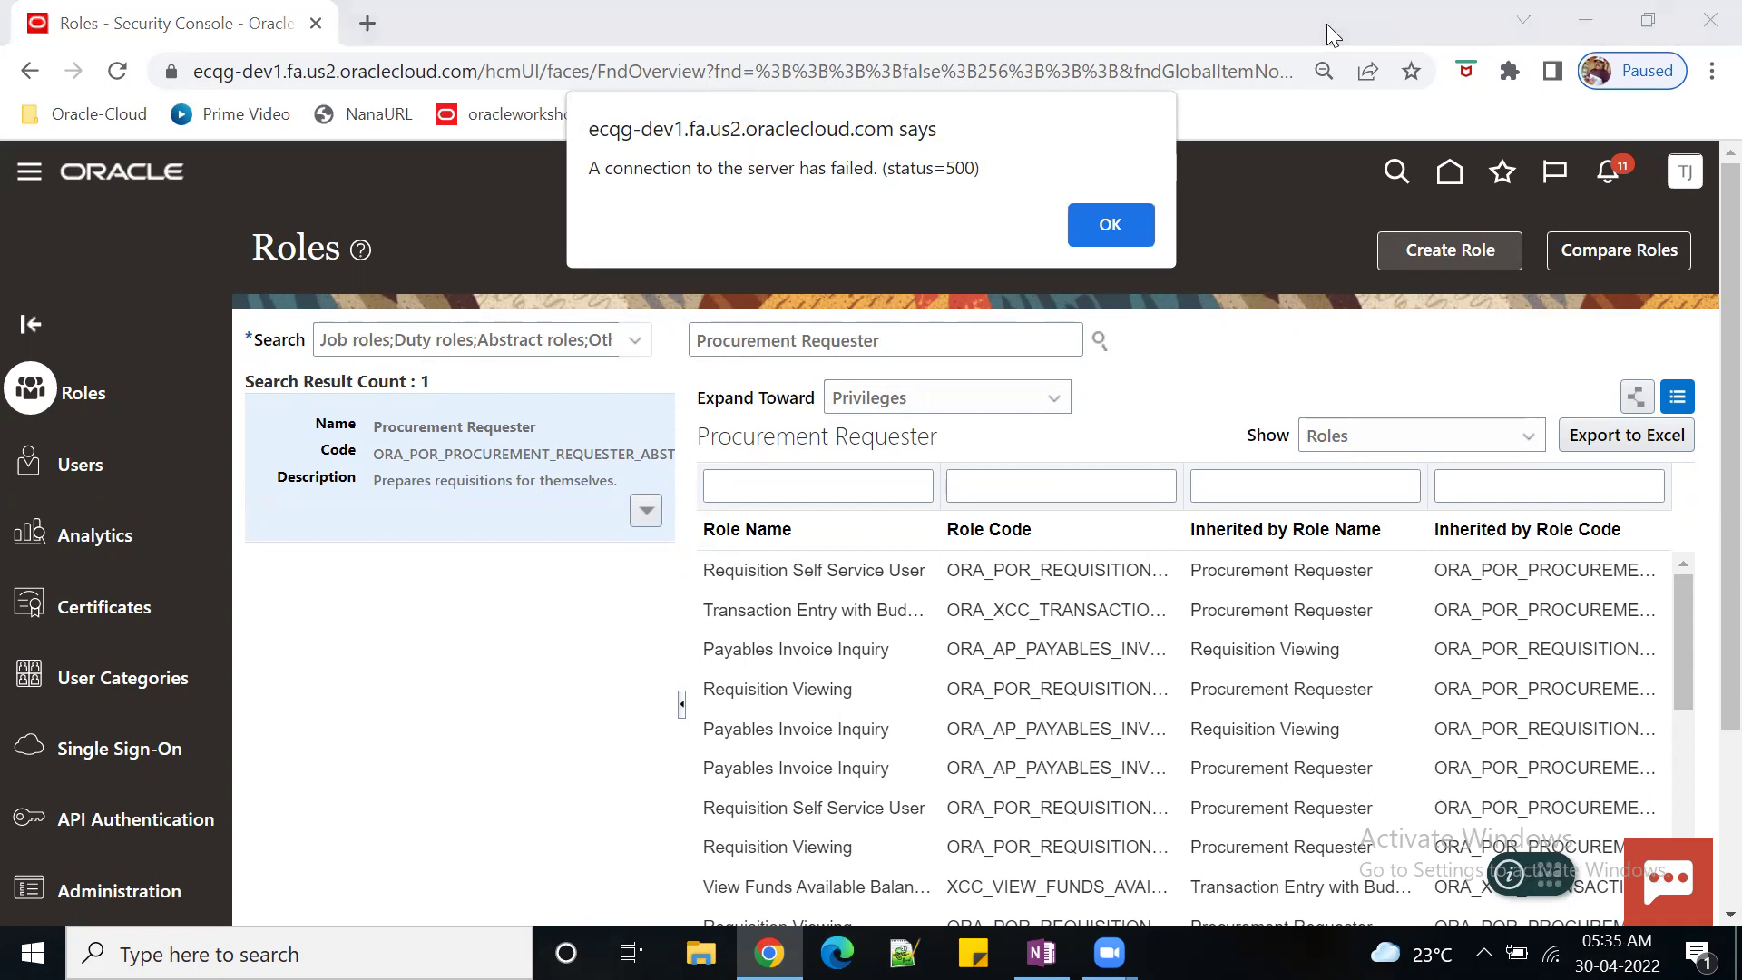
pyautogui.press('Return')
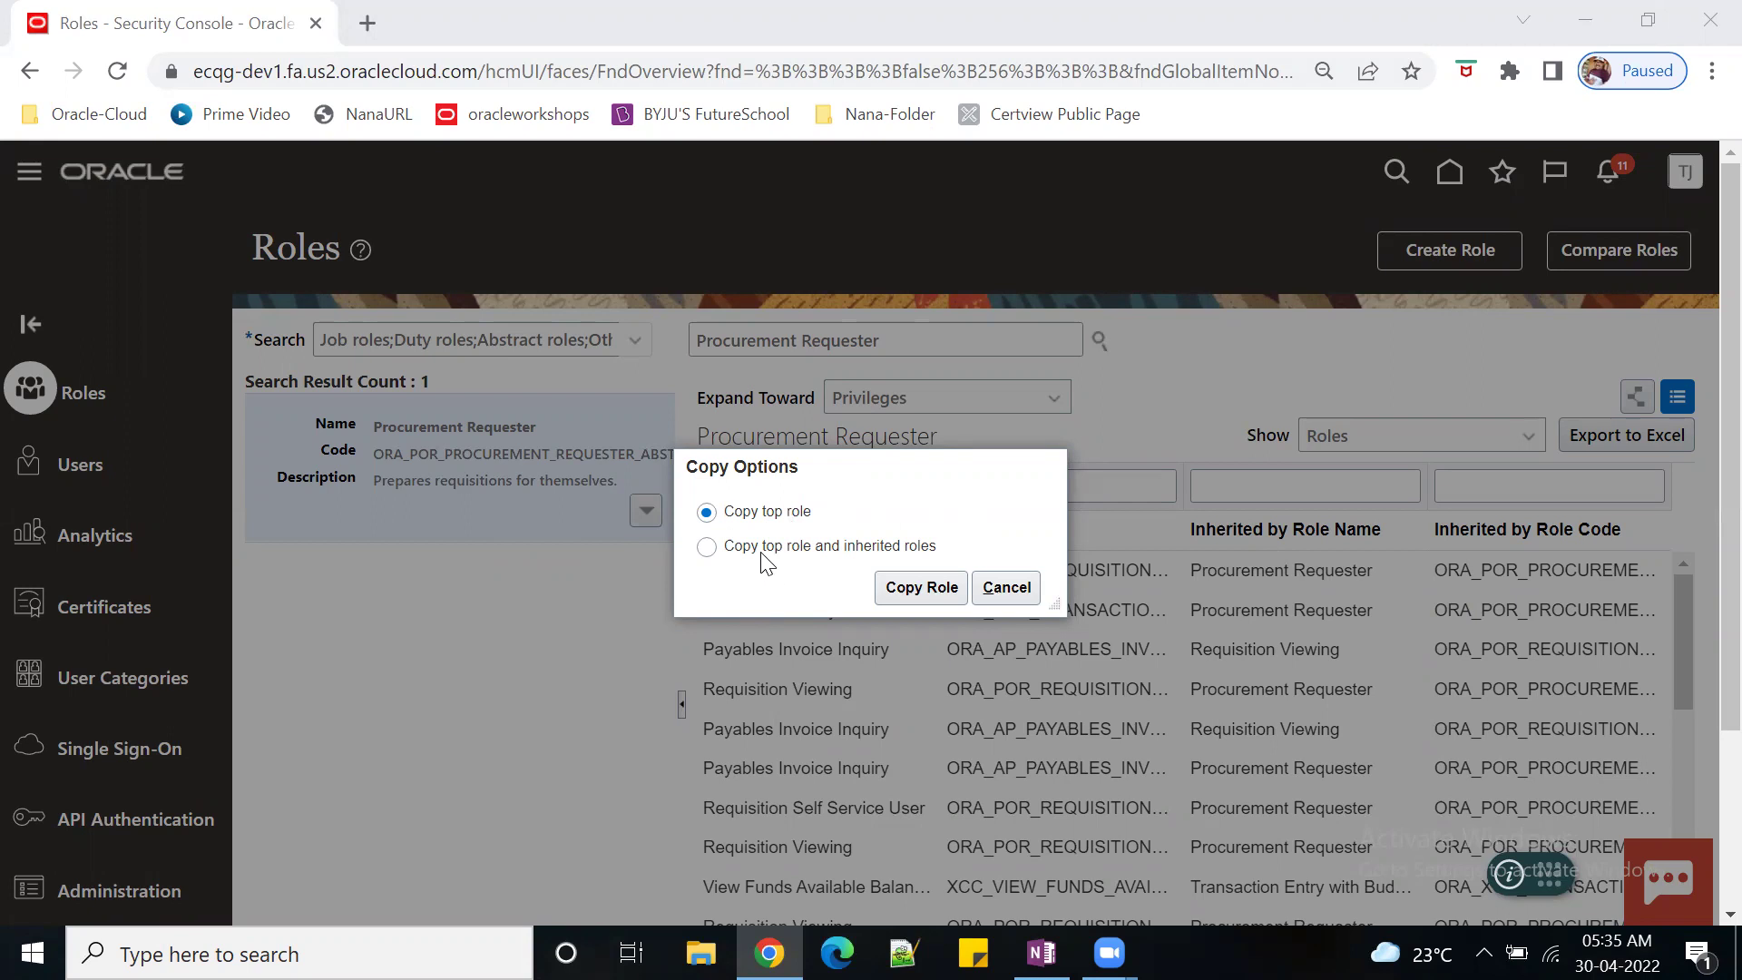
pyautogui.click(707, 546)
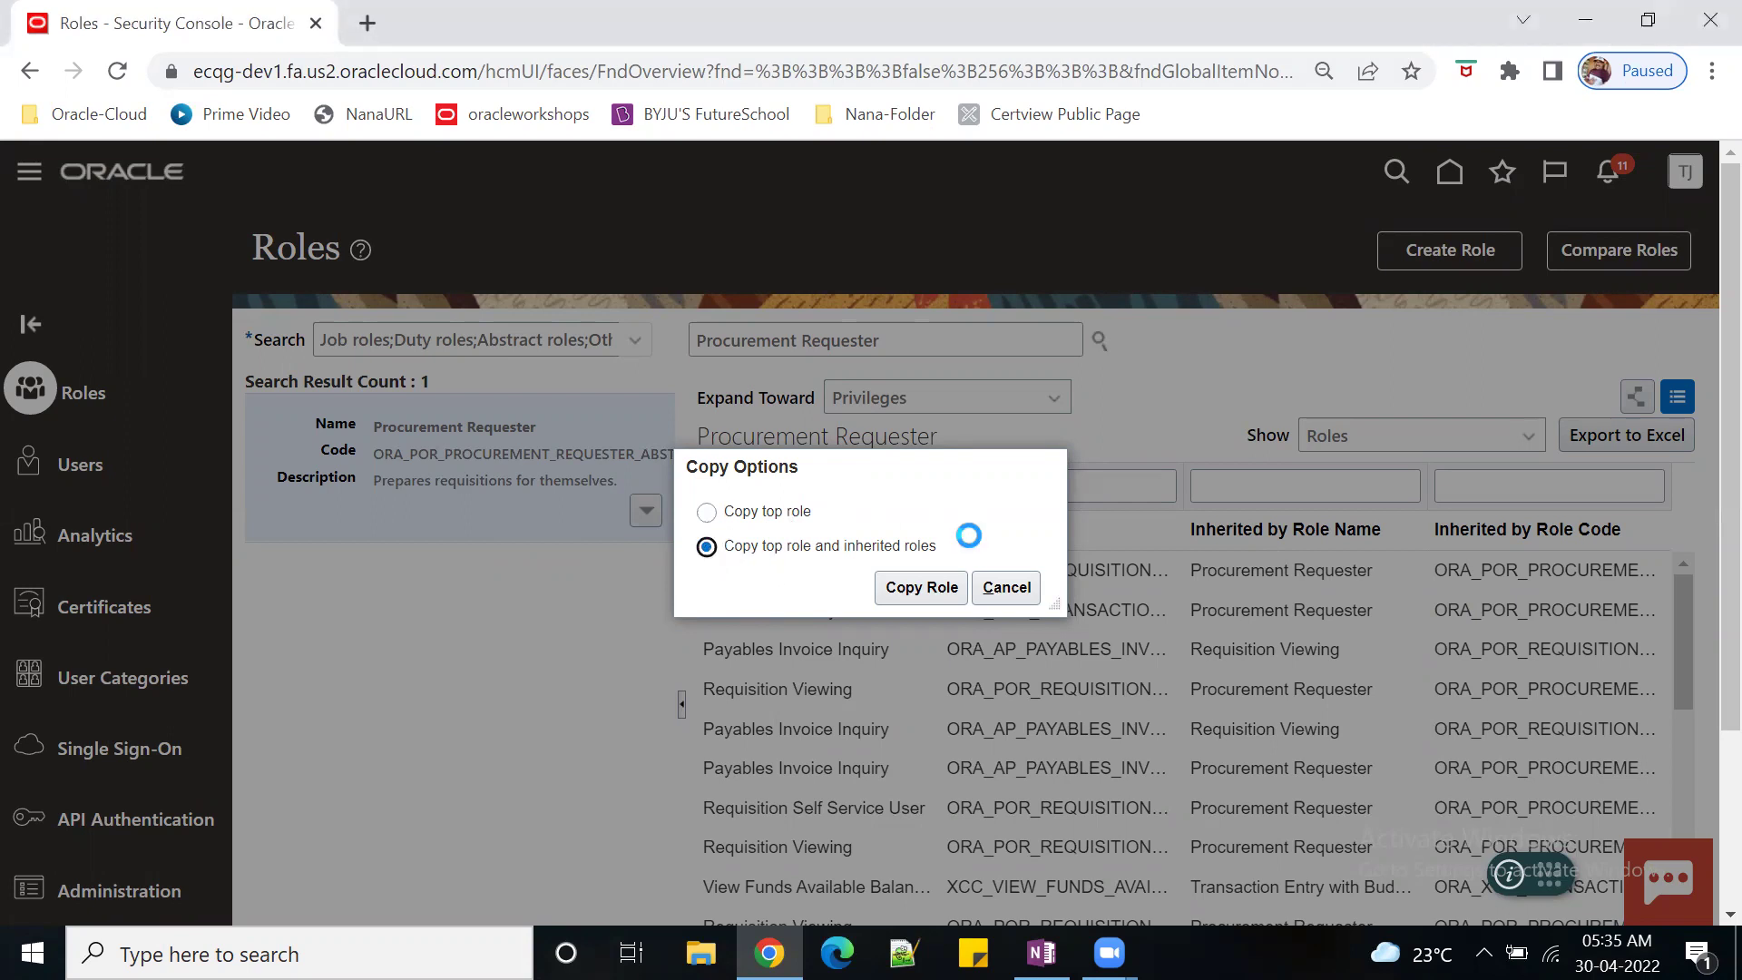
pyautogui.click(910, 588)
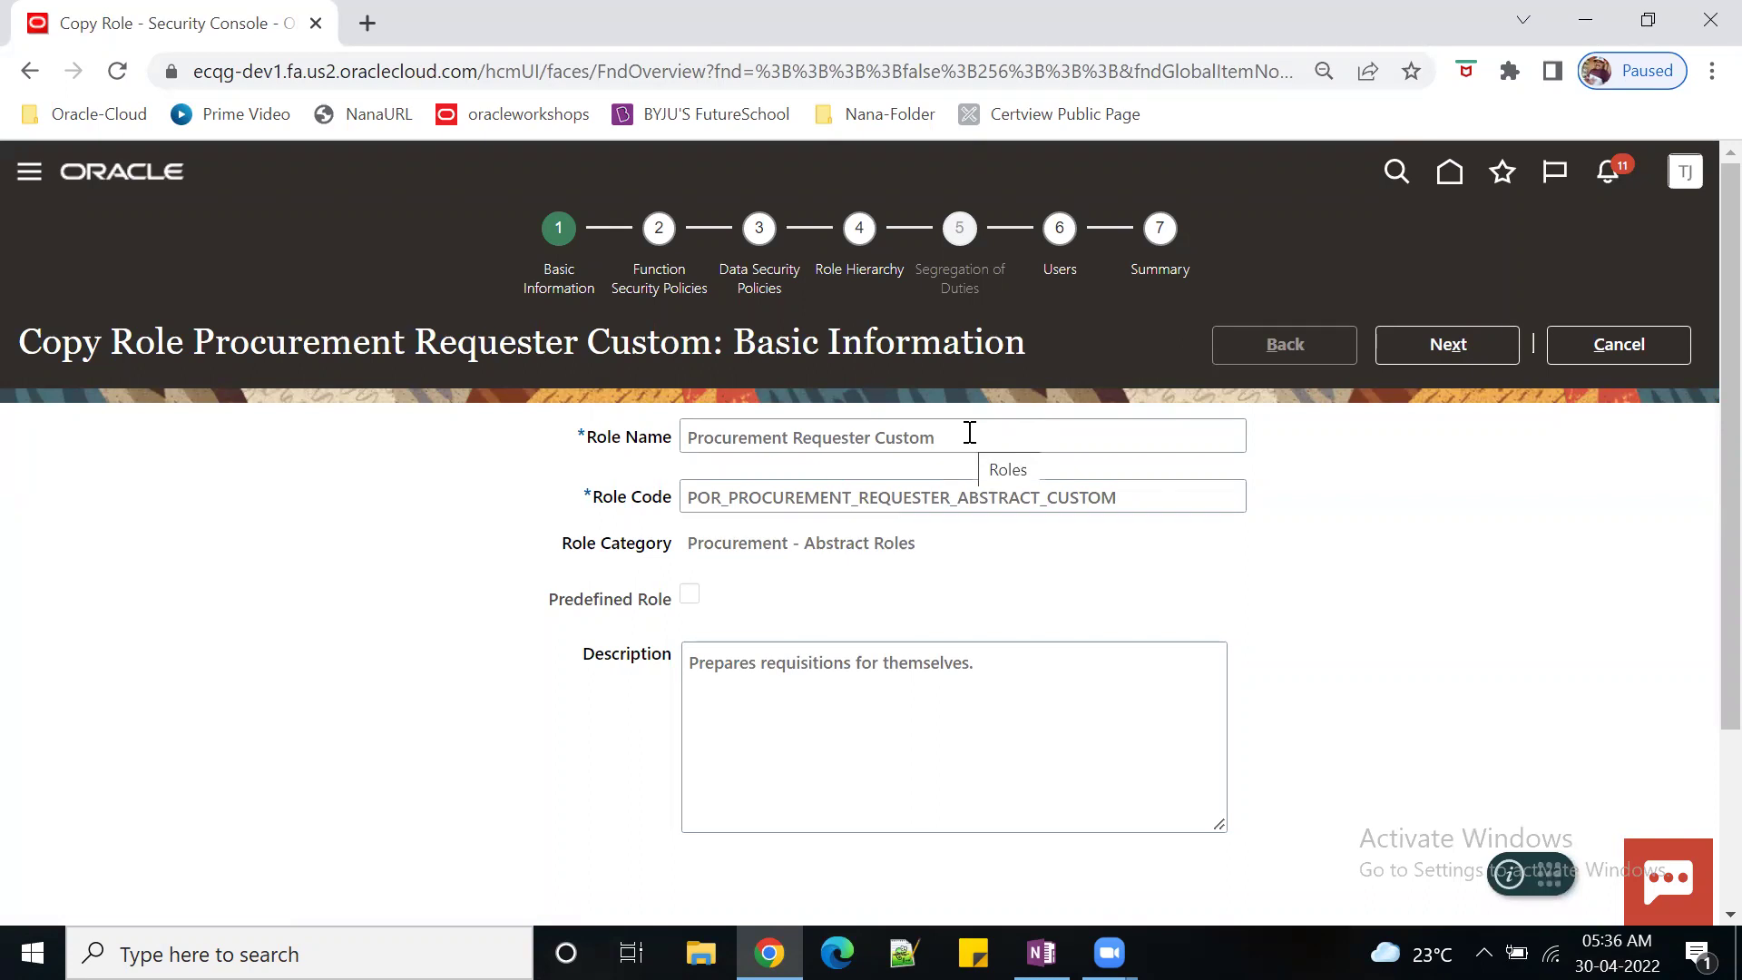
# - Prefix the copied role's name with 0T_ so it reads 0T_Procurement Requester Custom
pyautogui.click(689, 439)
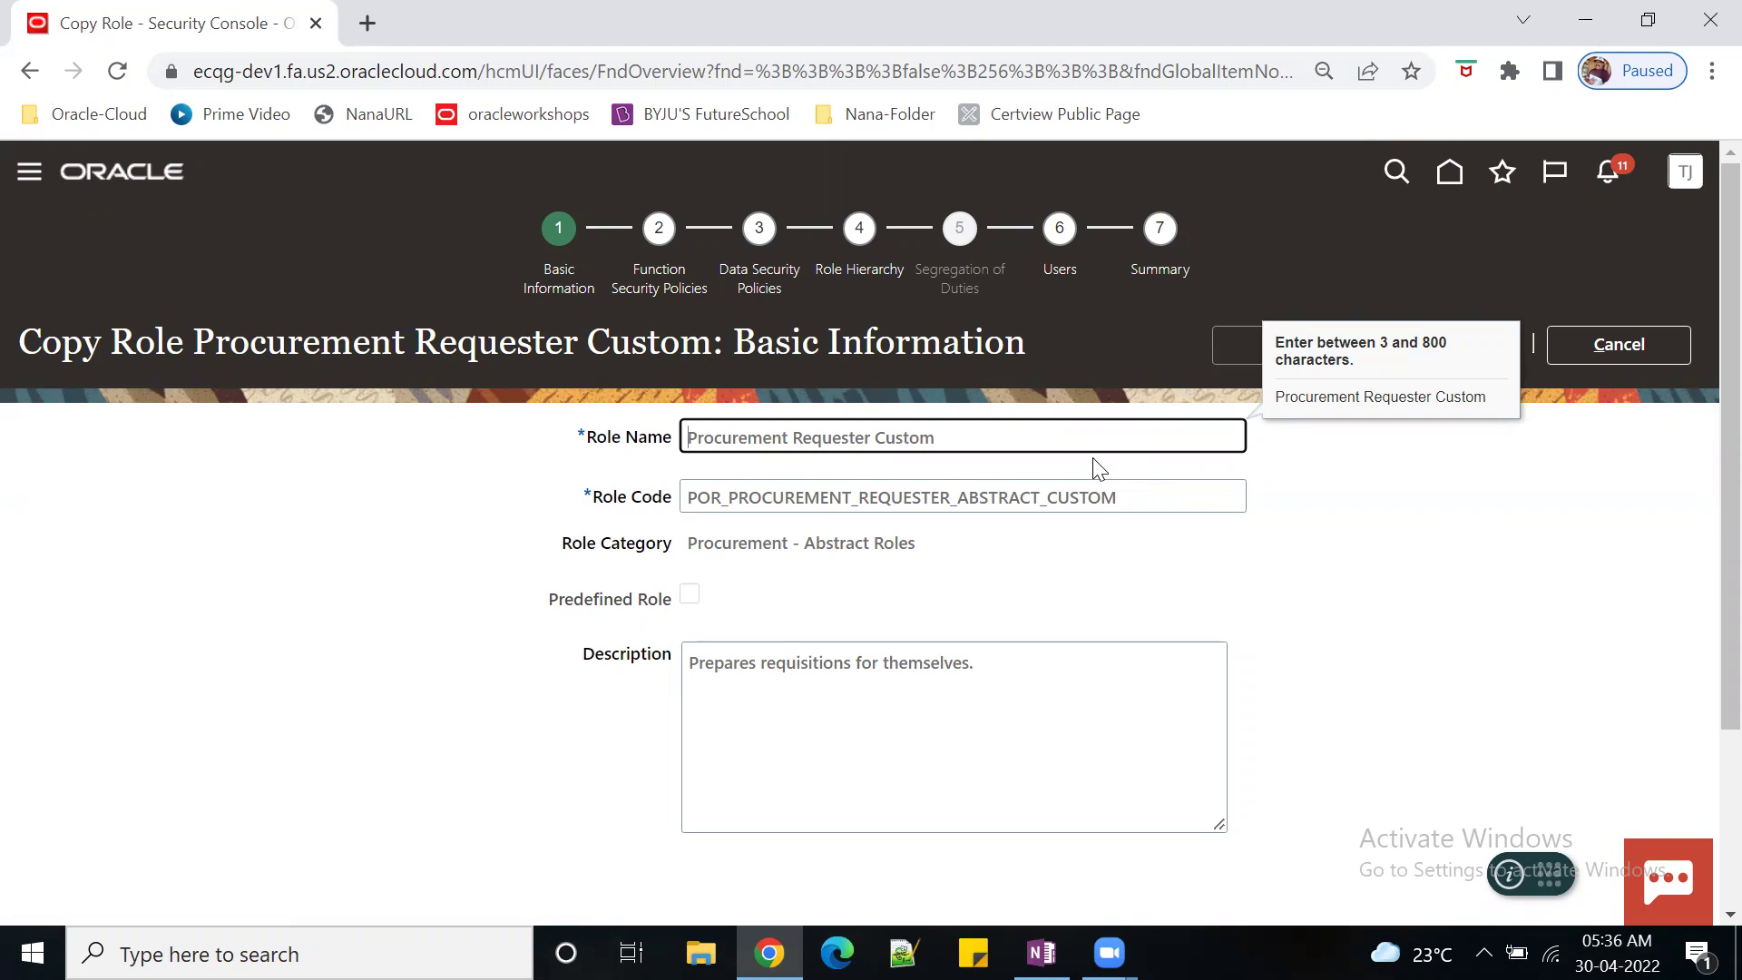
pyautogui.write('0t')
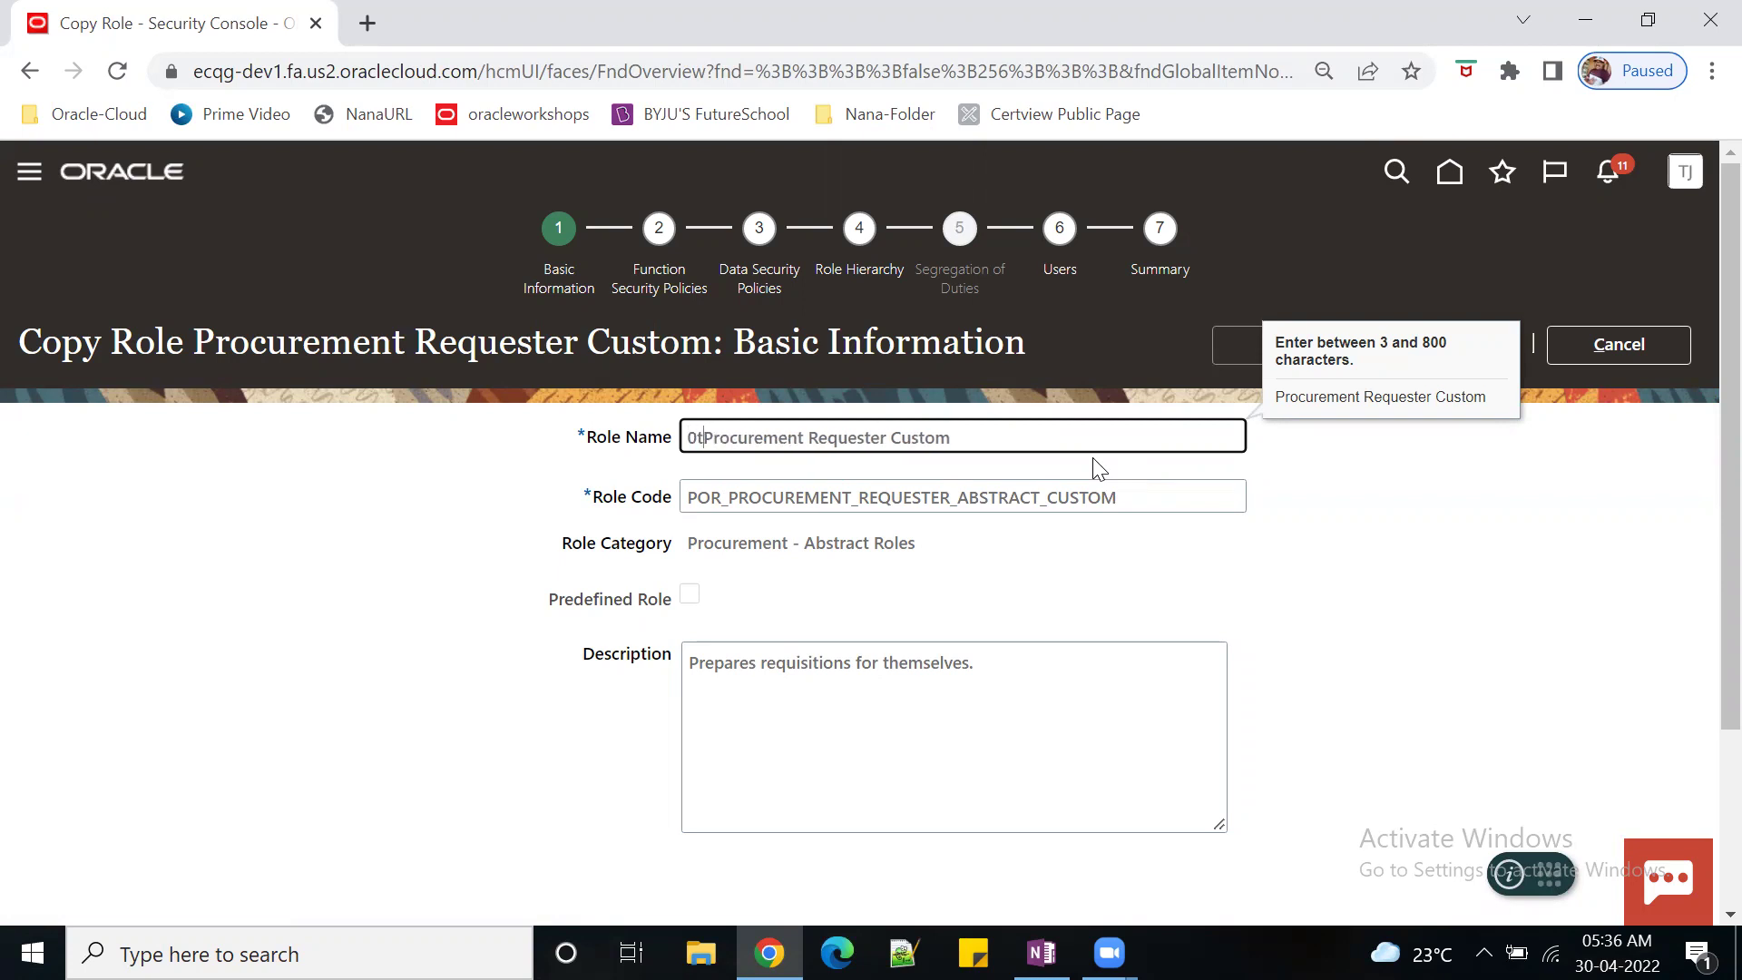
pyautogui.press('BackSpace')
pyautogui.write('T_')
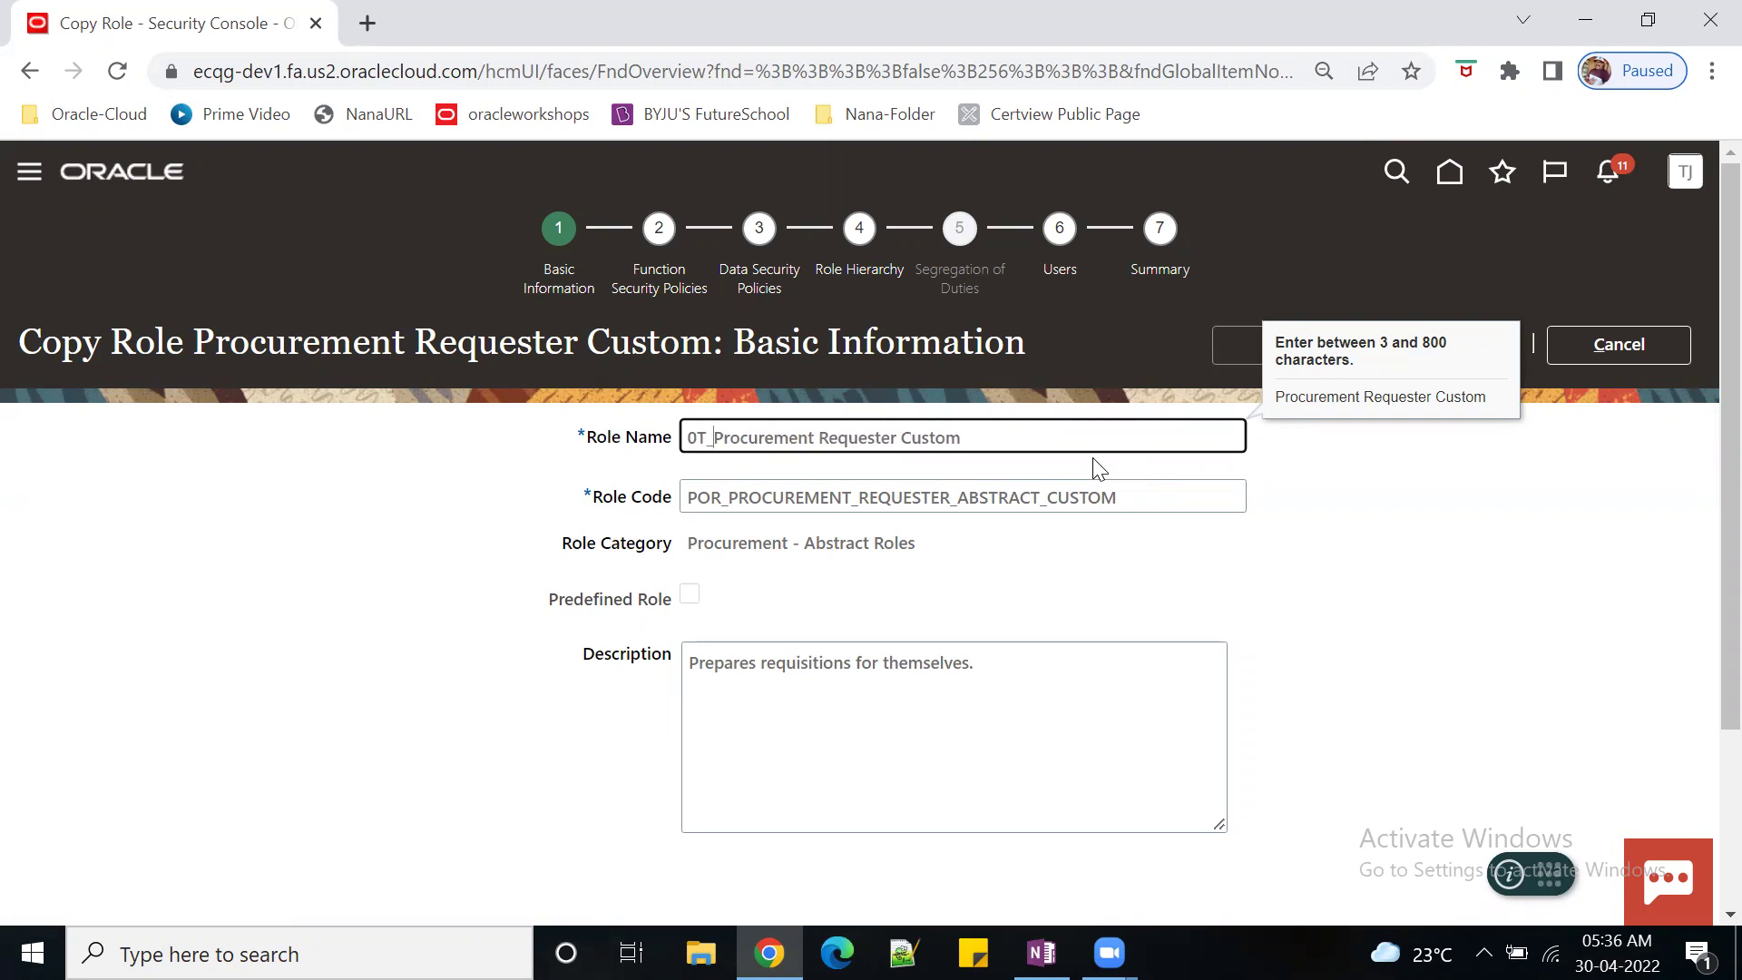
pyautogui.click(1374, 556)
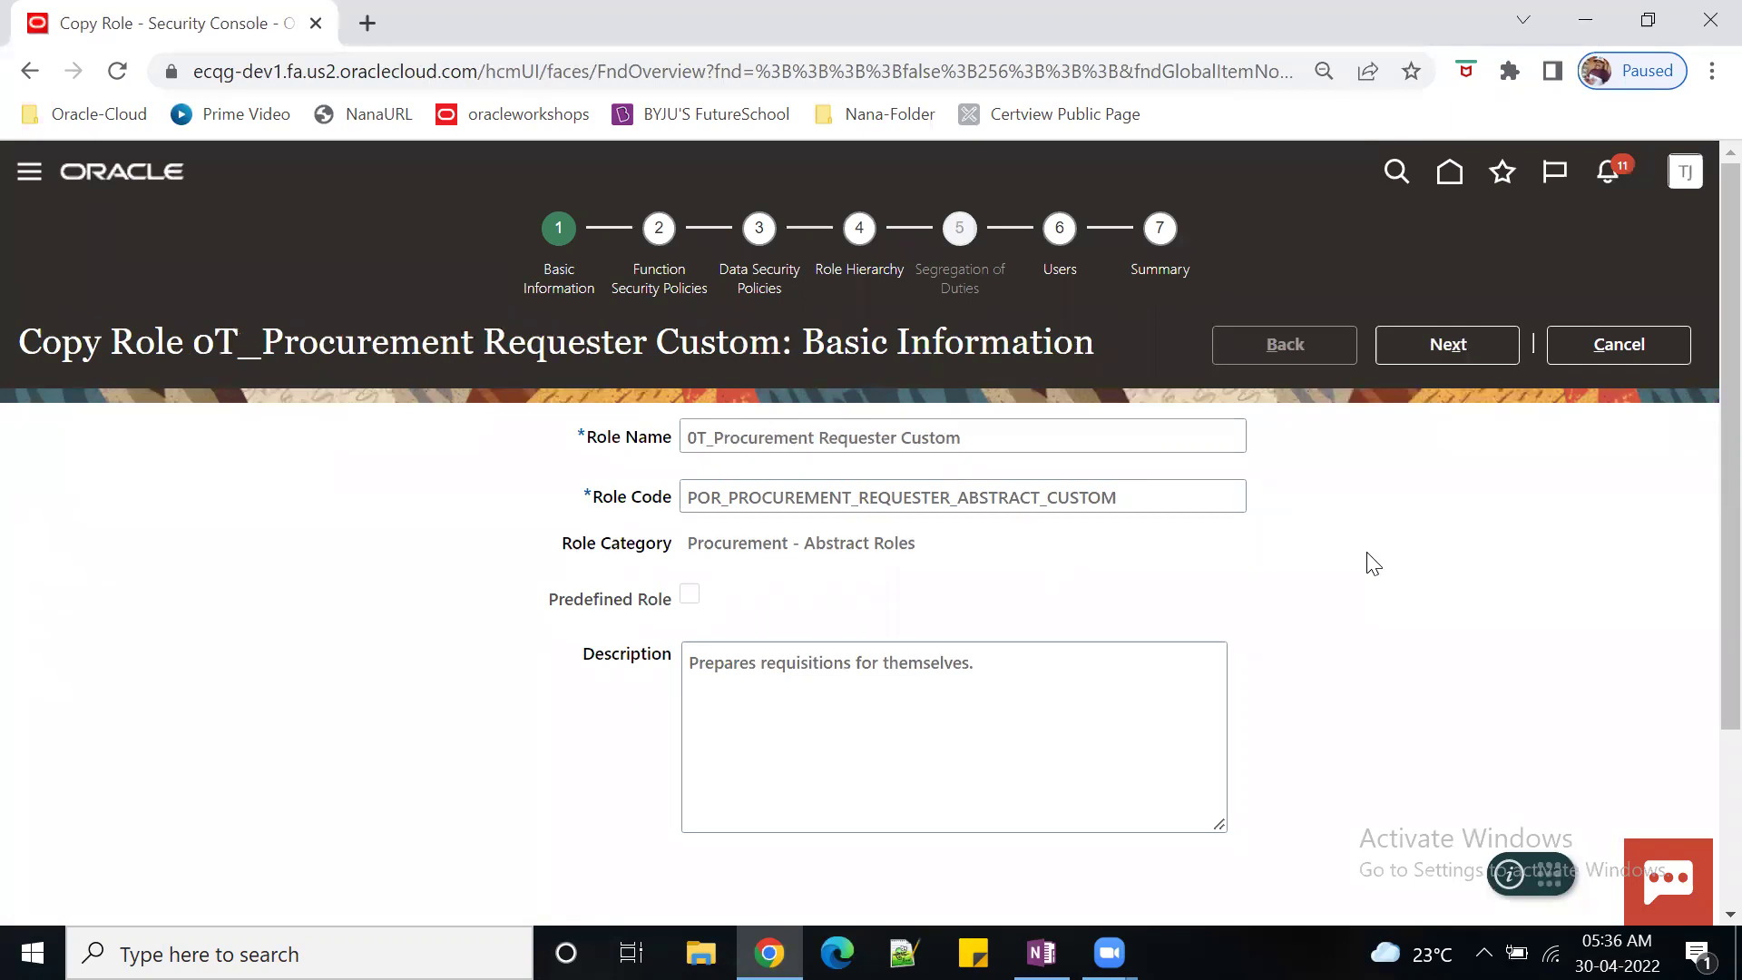
# - Prefix the role code with 0T so it reads 0TPOR_PROCUREMENT_REQUESTER_ABSTRACT_CUSTOM
pyautogui.click(686, 498)
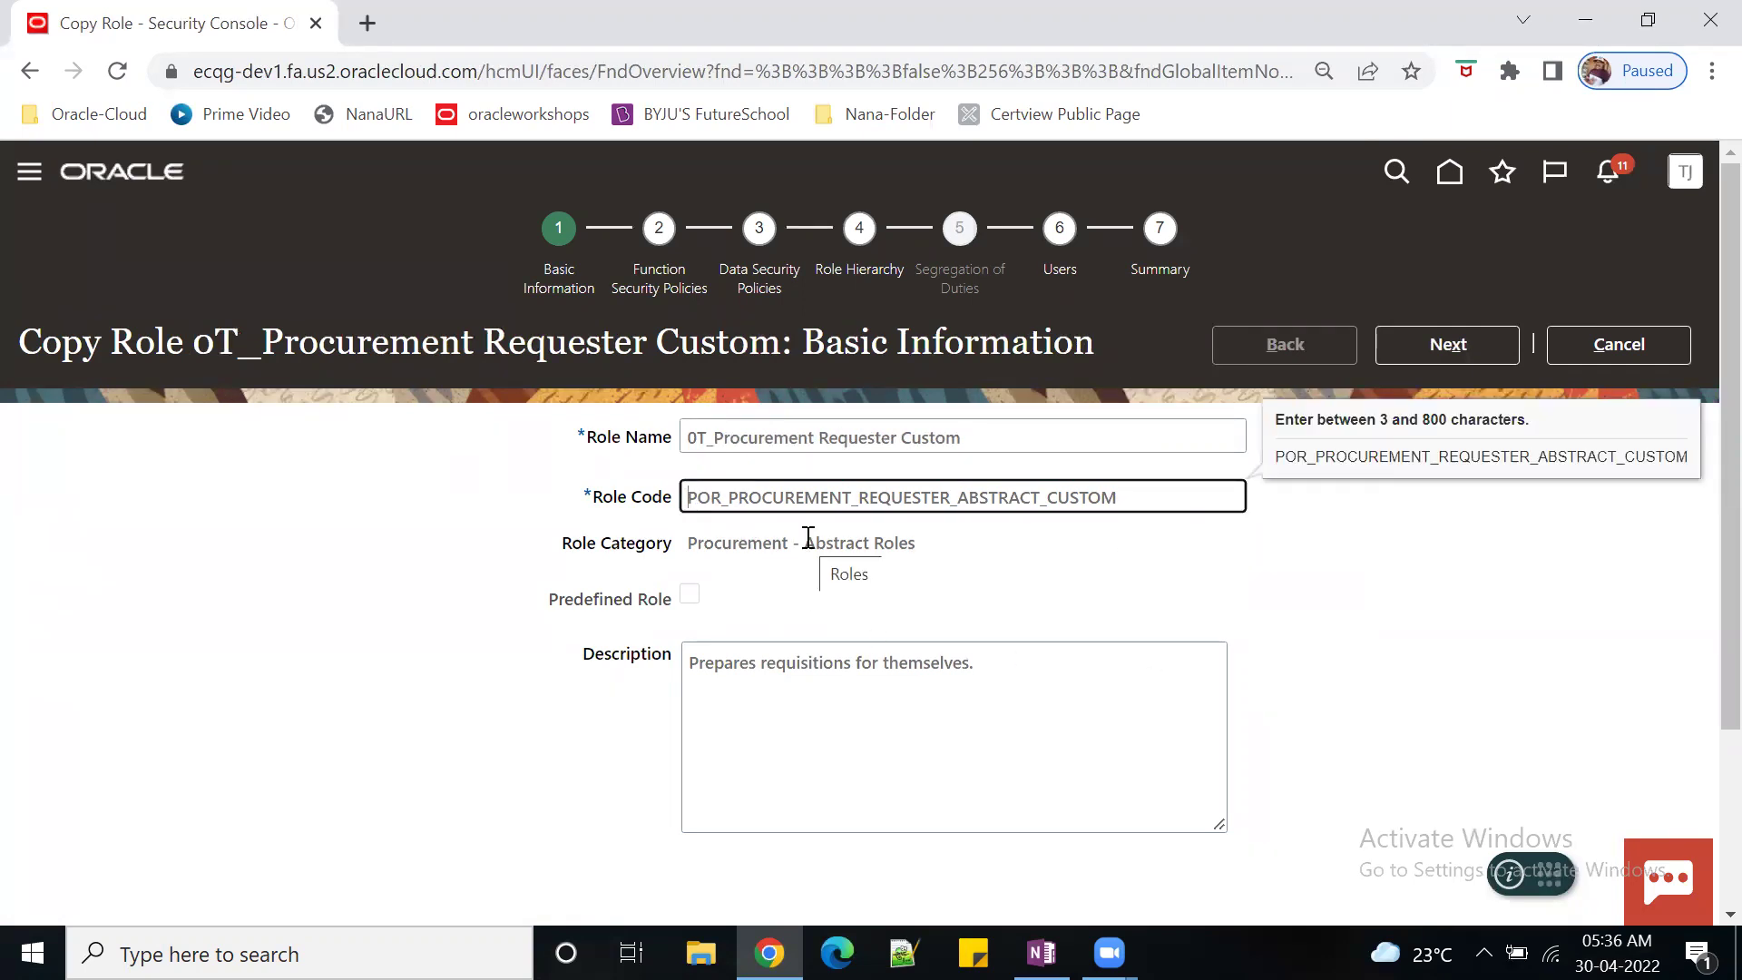
pyautogui.write('0T')
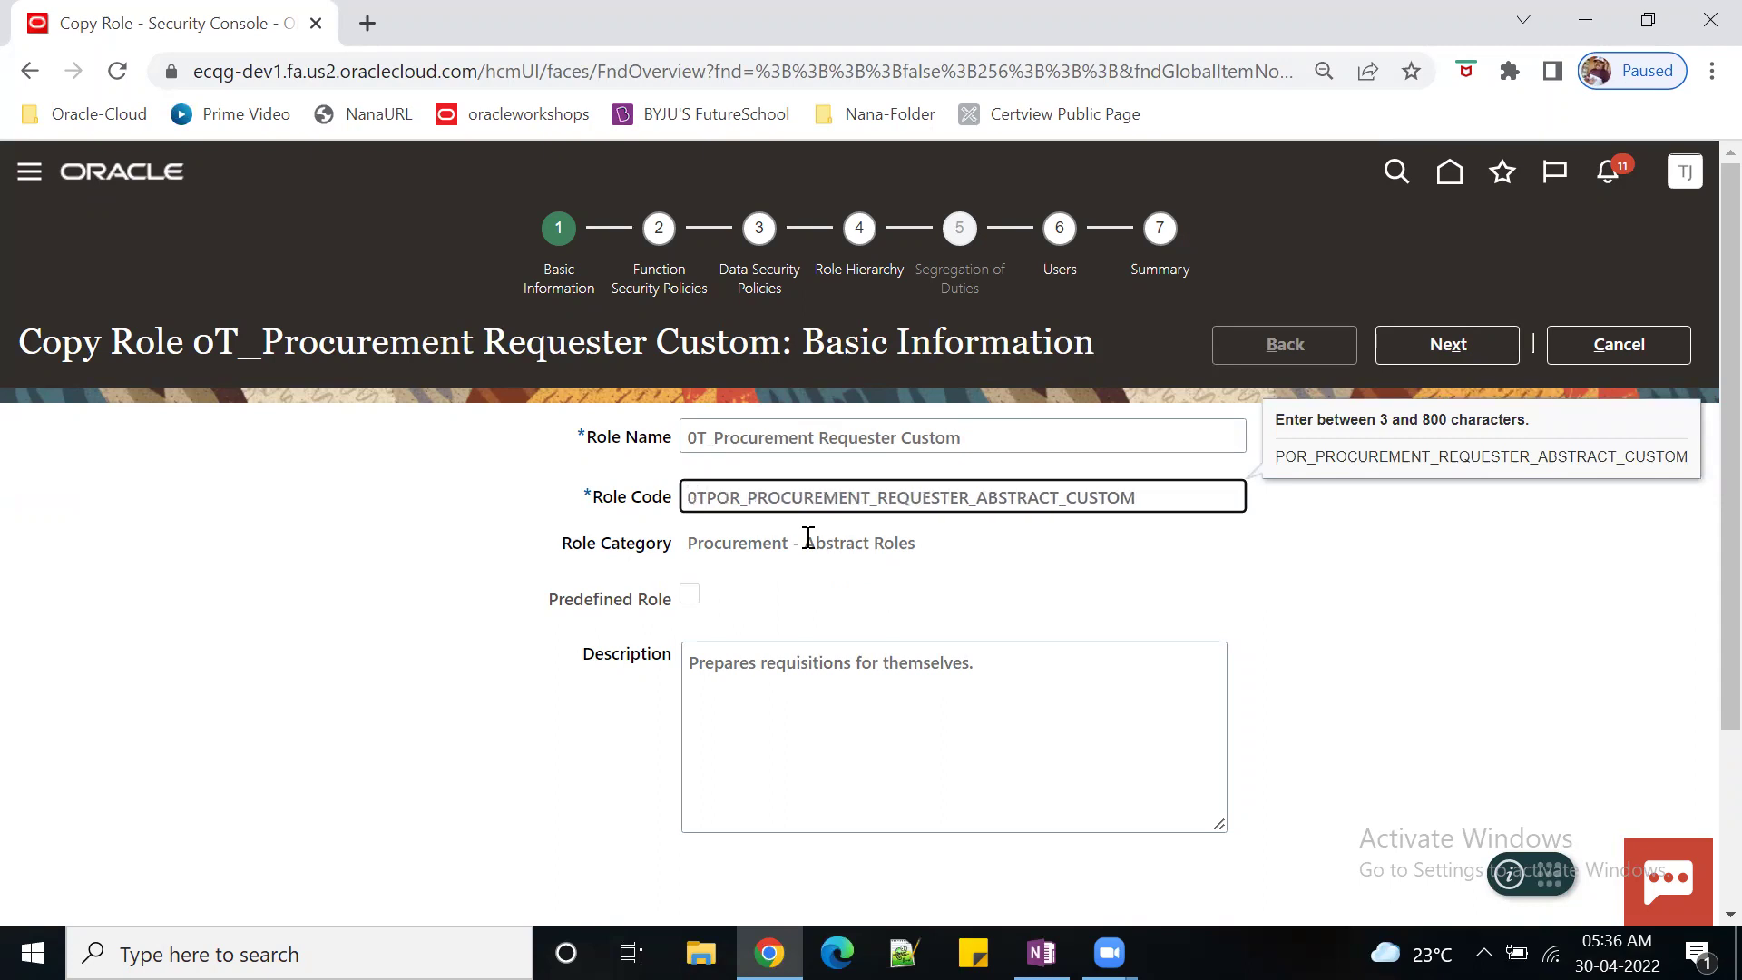
pyautogui.click(1345, 675)
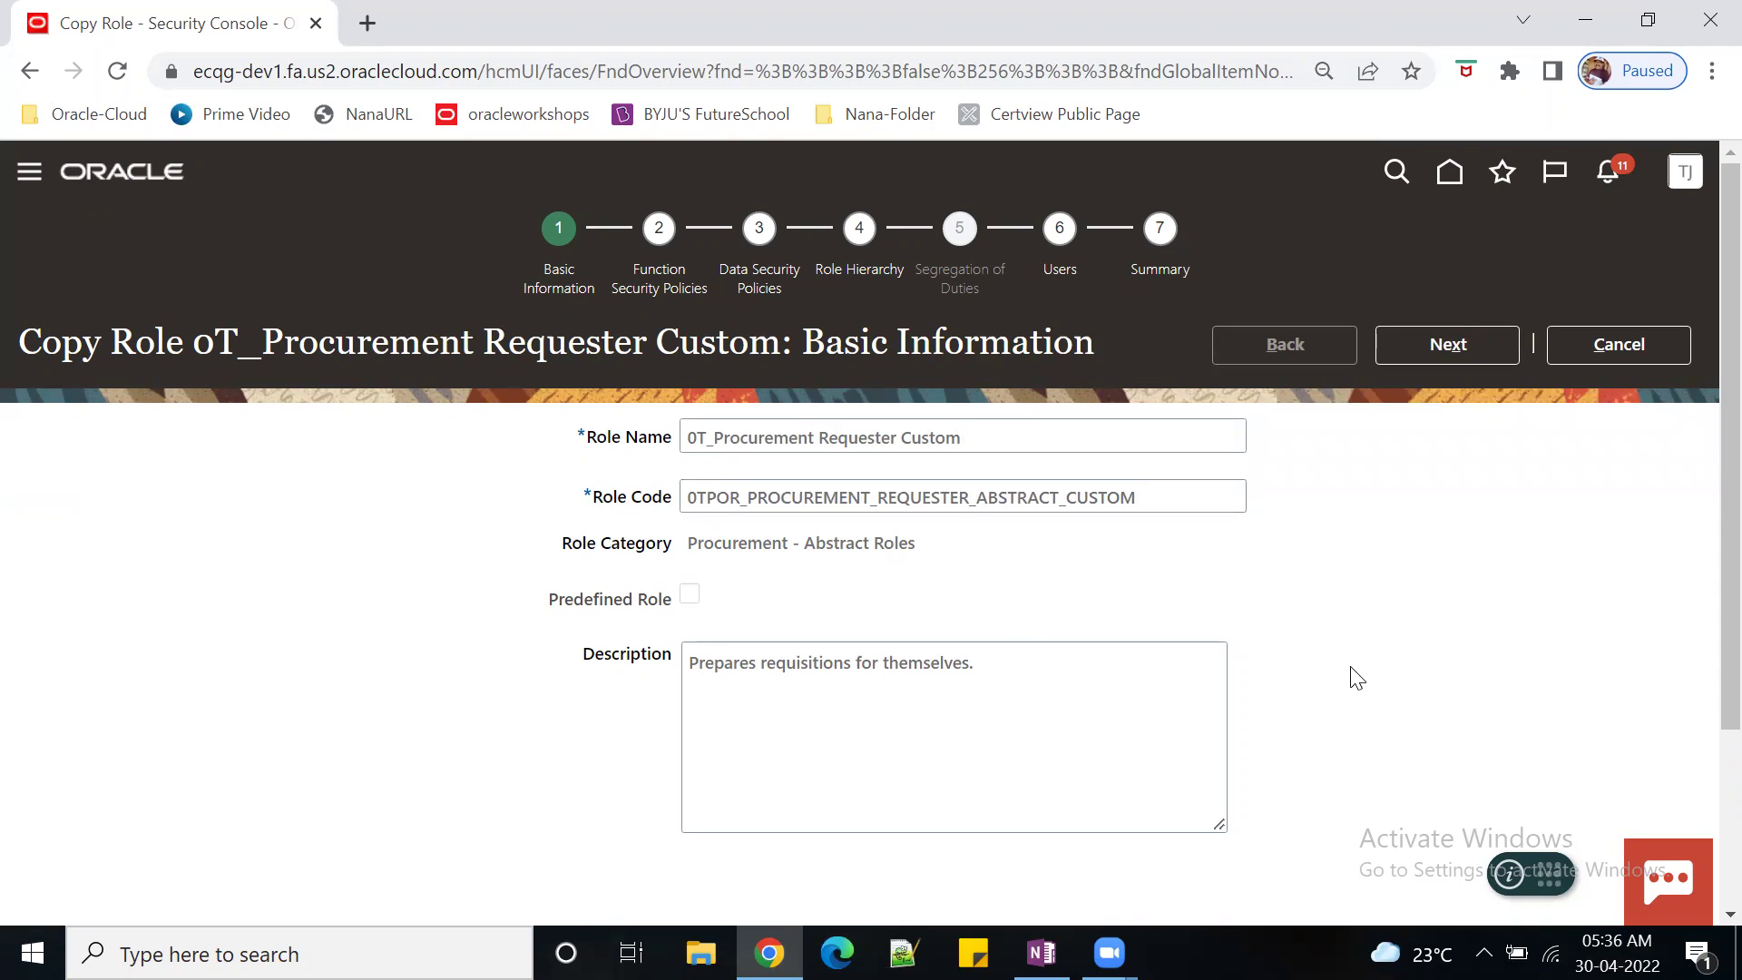
# - Advance to the function security policies, load the inherited policies and select the Correct Self-Service Receiving Receipt privilege
pyautogui.click(1424, 340)
pyautogui.click(1446, 343)
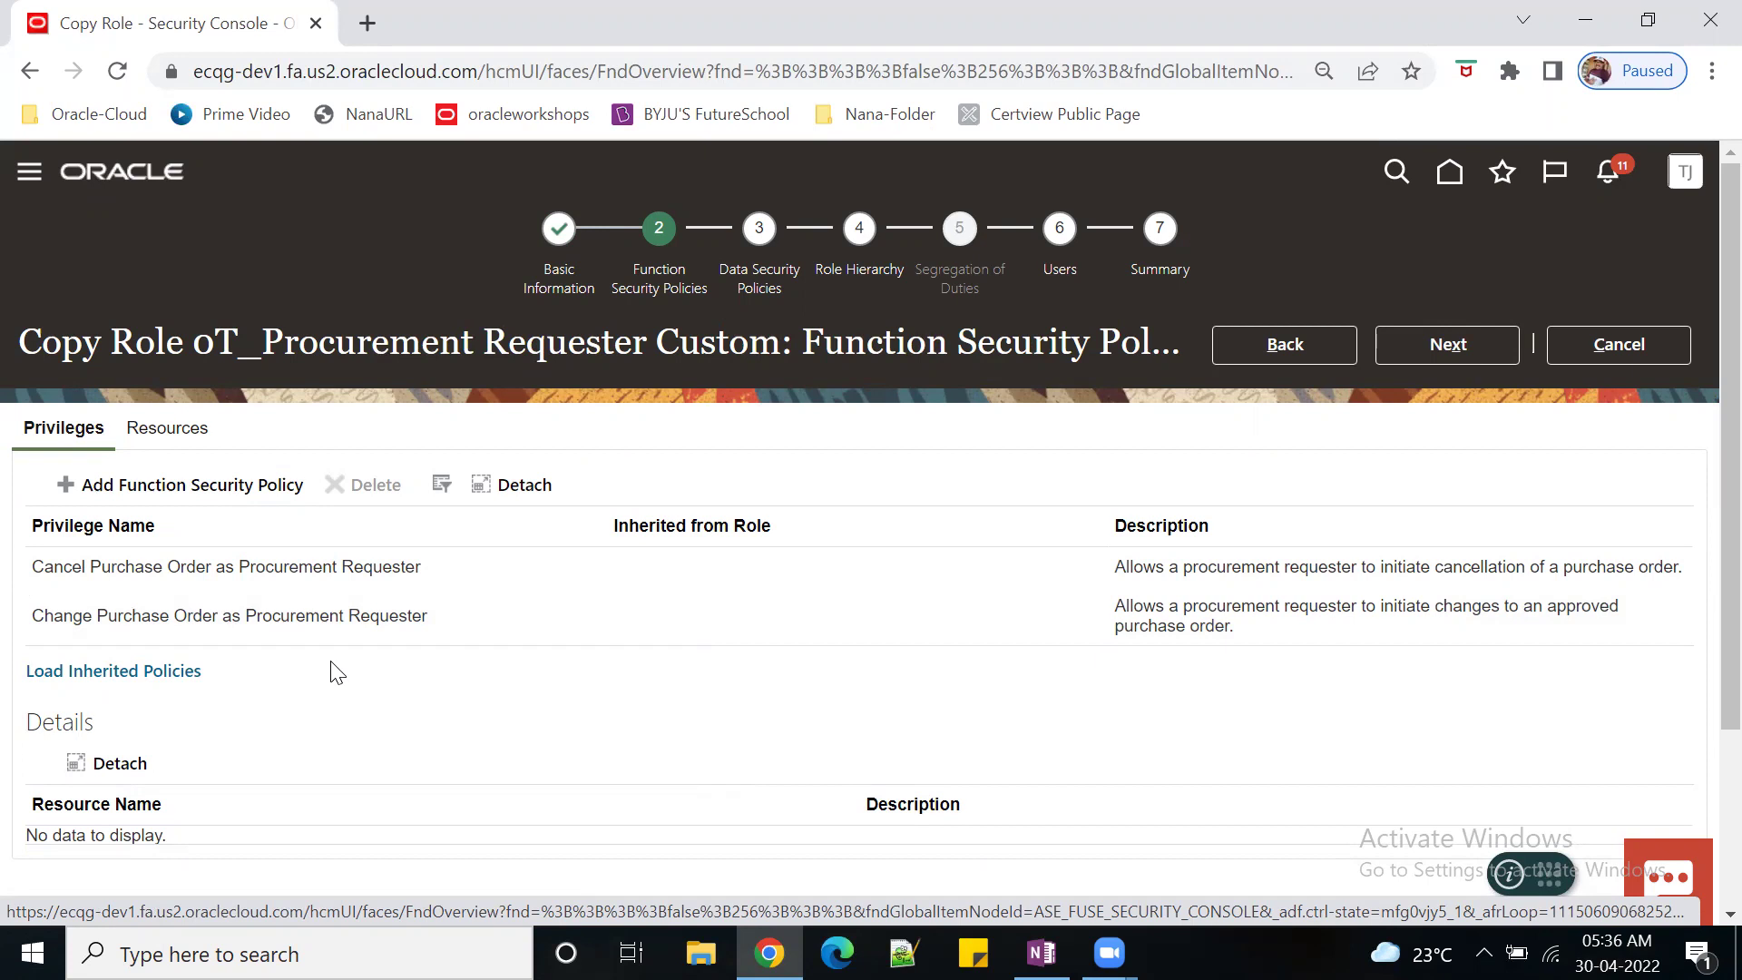
pyautogui.click(117, 682)
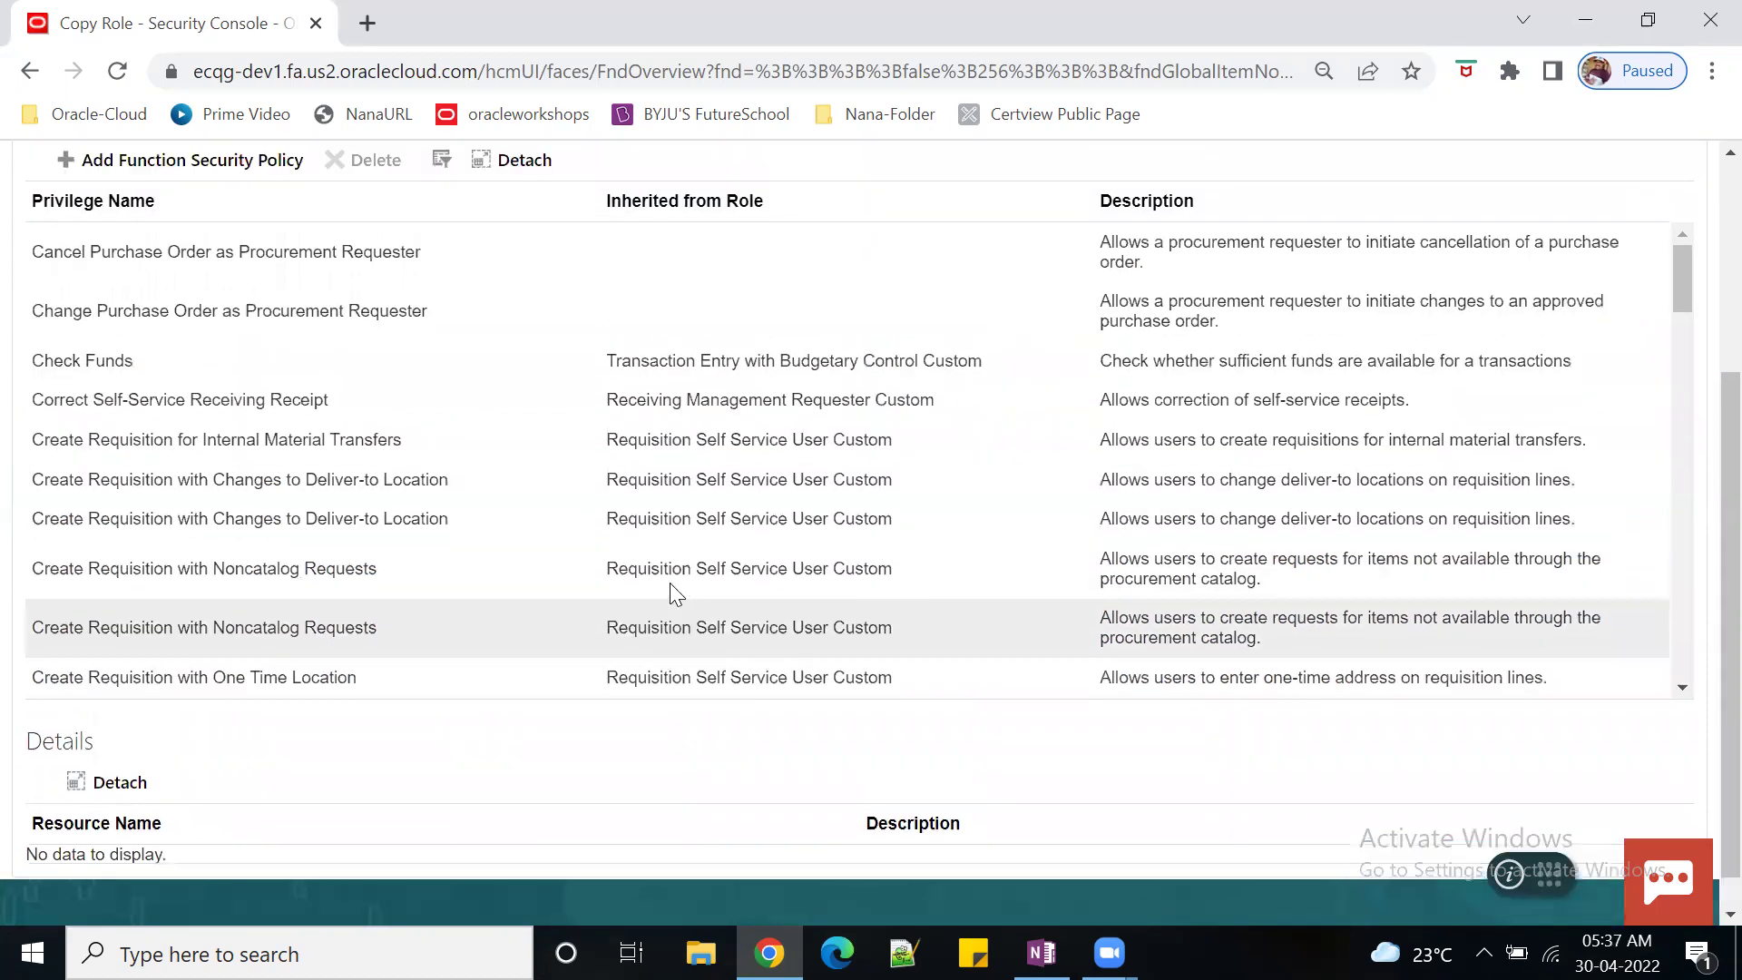
pyautogui.scroll(4, 670, 594)
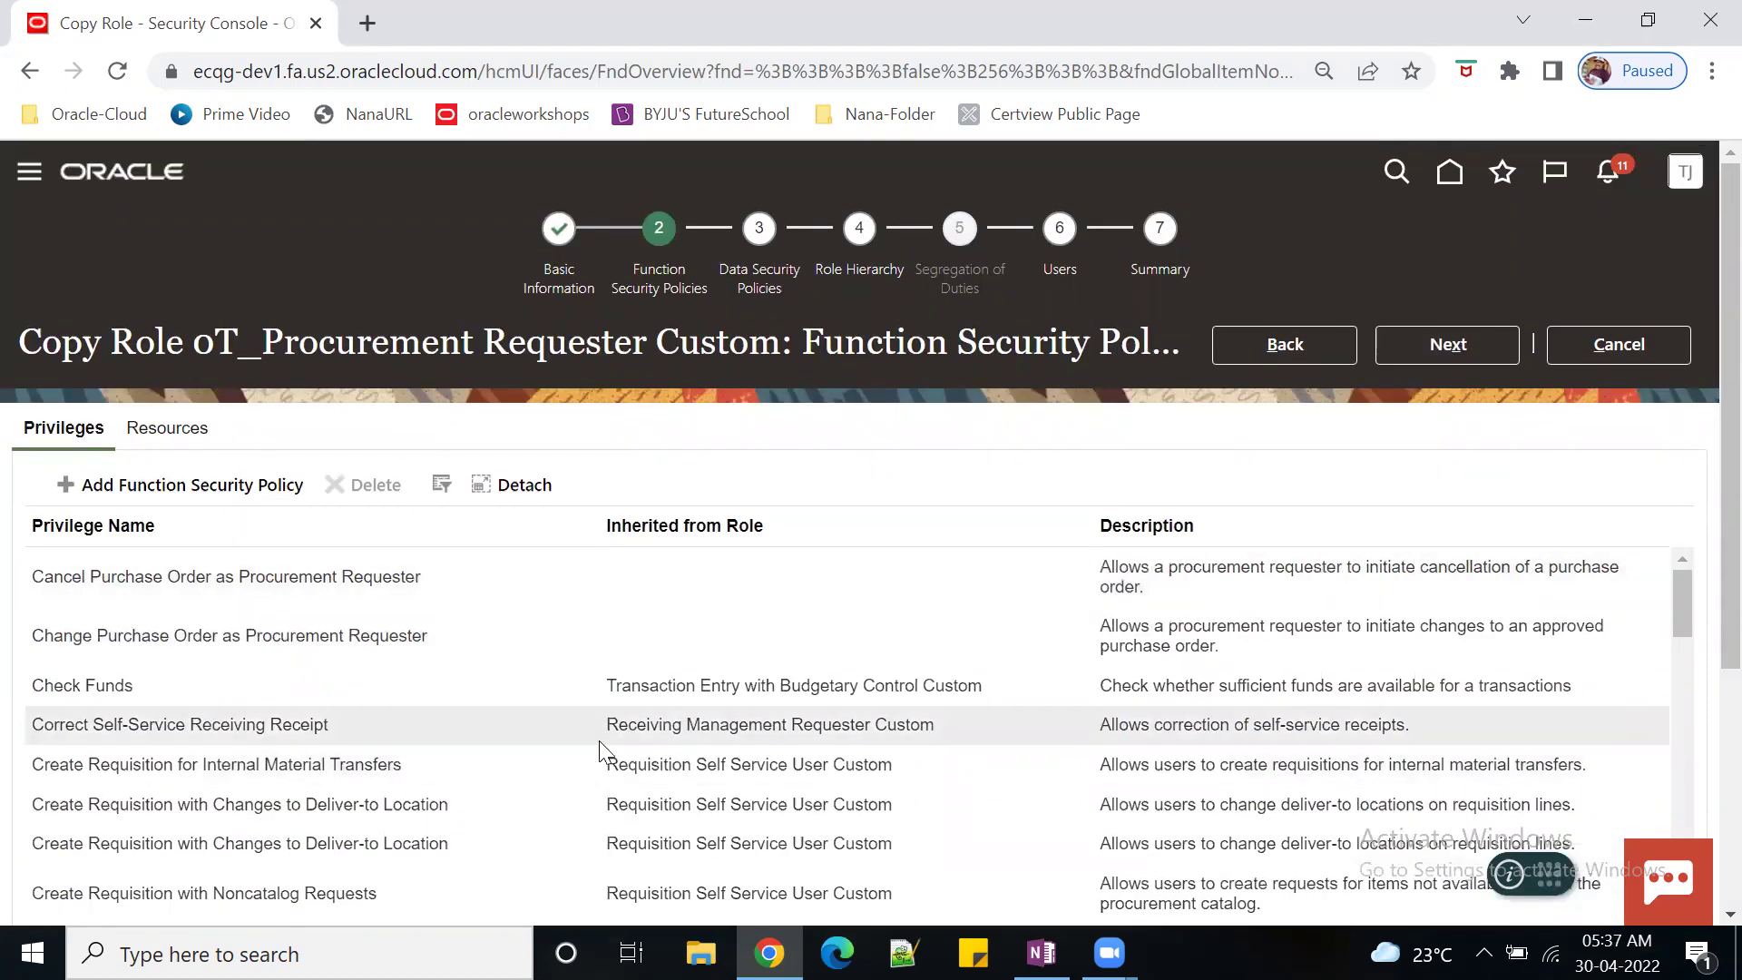
pyautogui.click(299, 722)
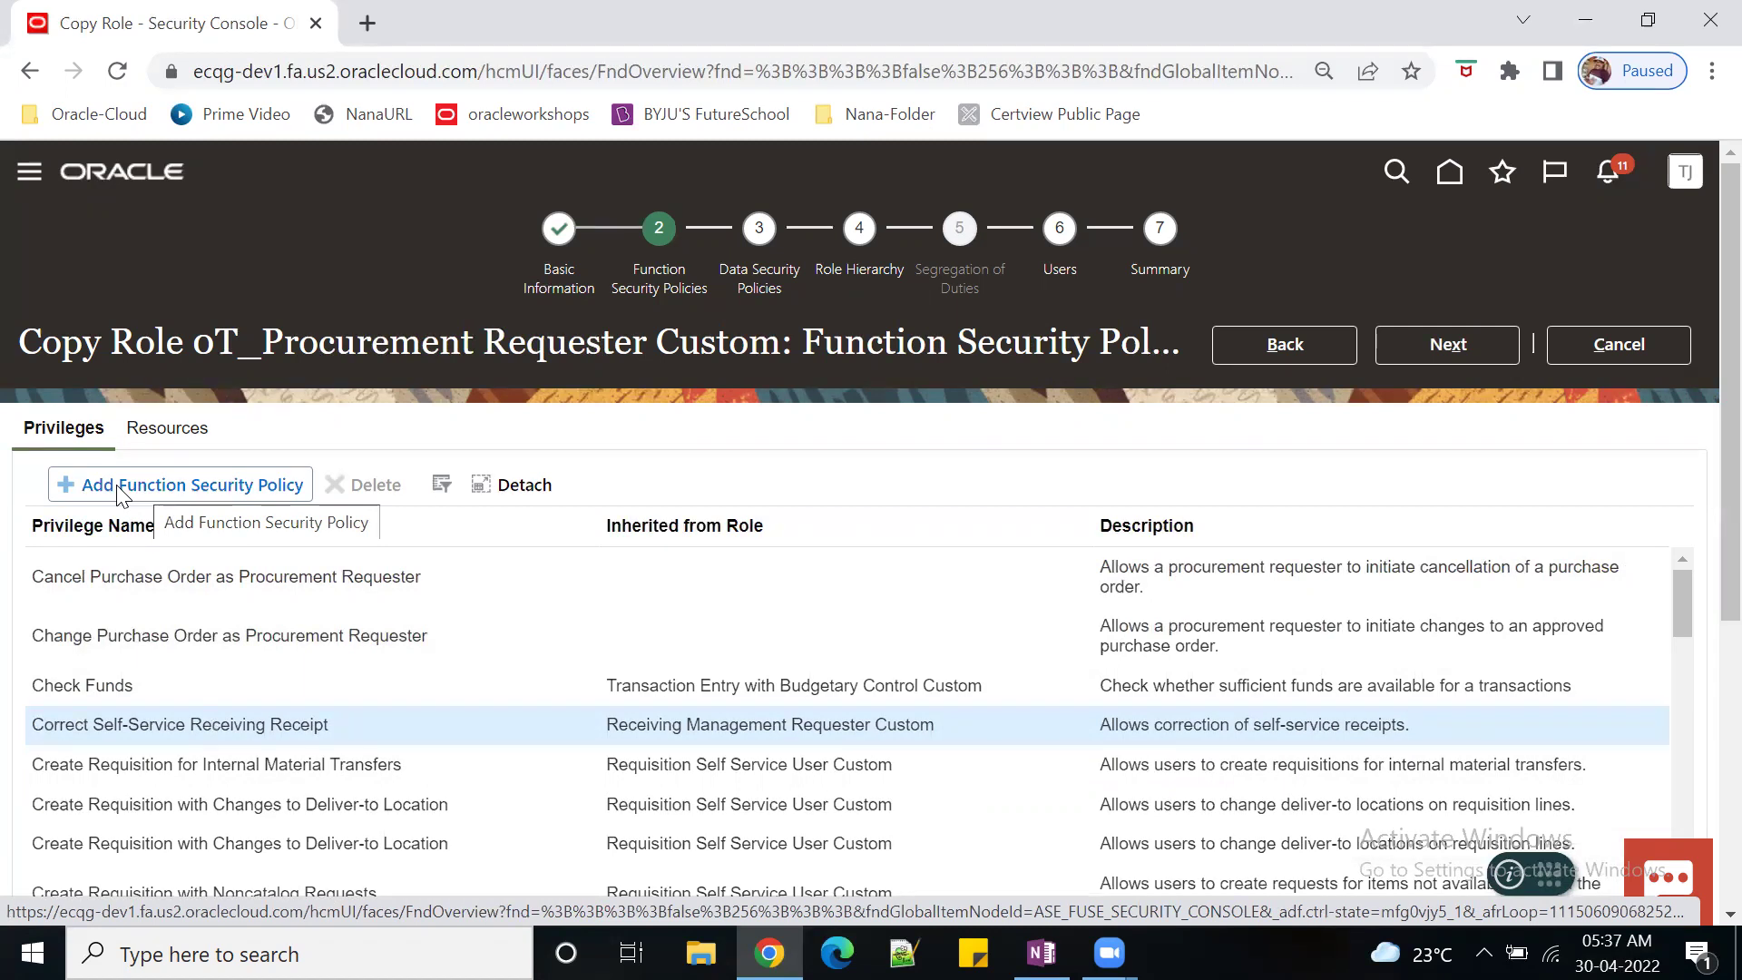
# - Add the privileges of the VIEWREQUISTIONALL abstract role to the copied role's function security policies
pyautogui.click(164, 495)
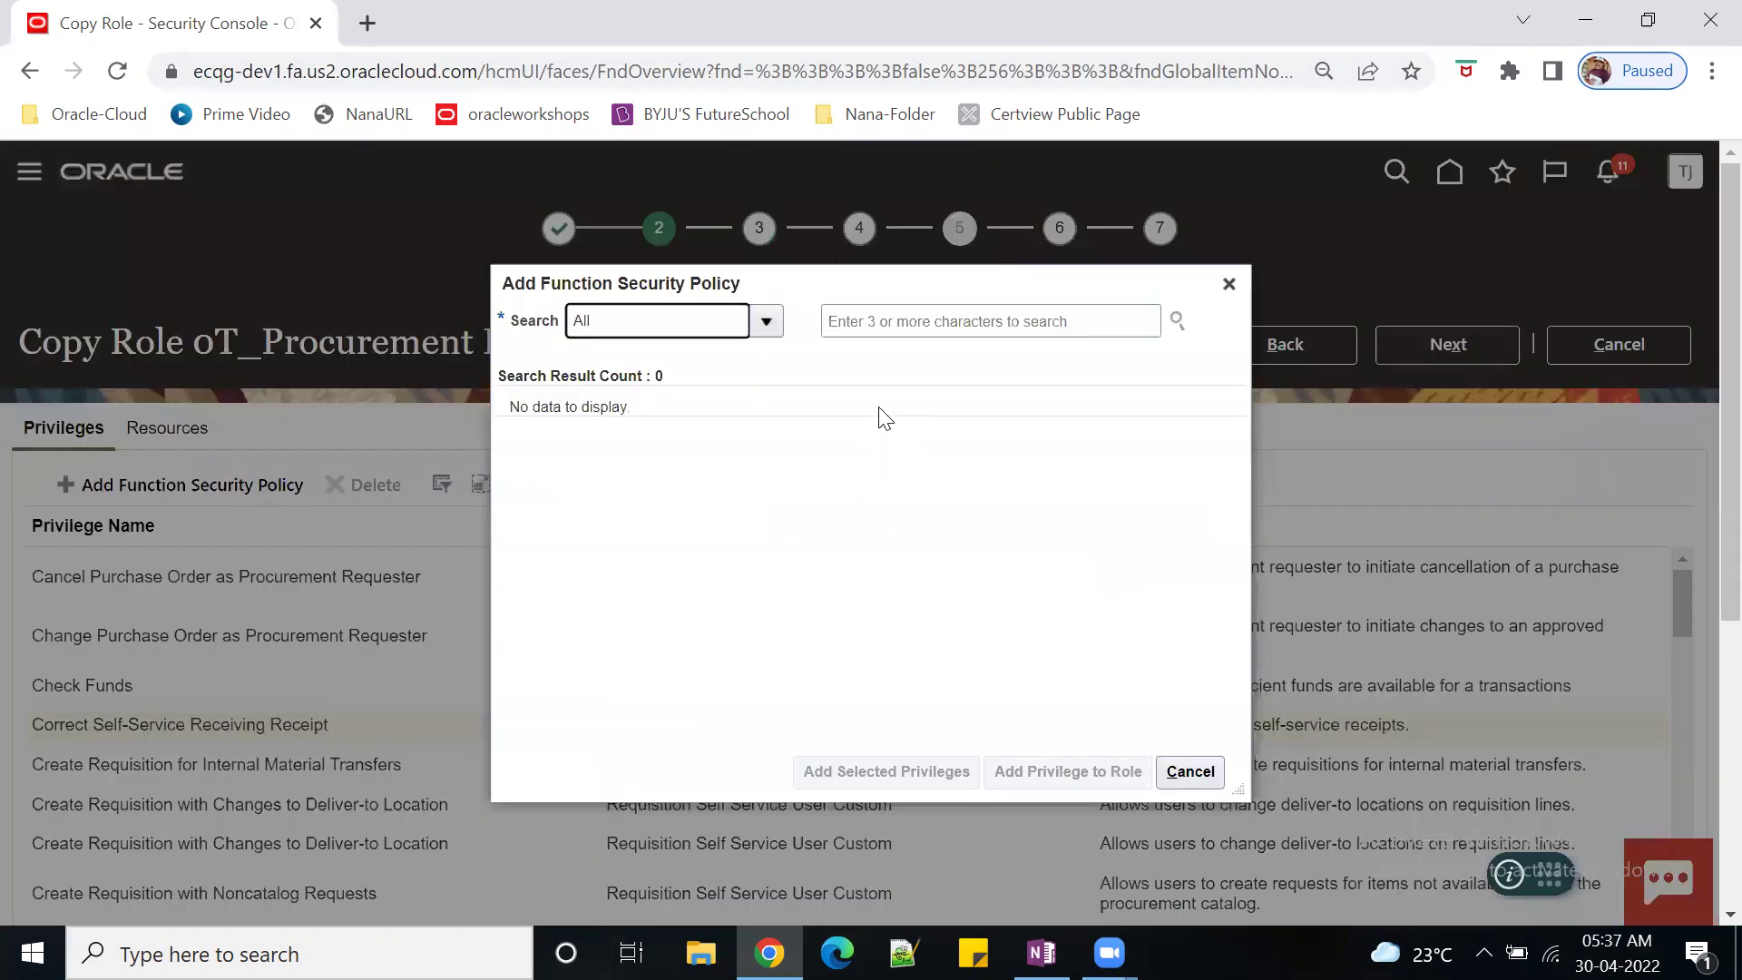
pyautogui.click(898, 320)
pyautogui.write('VIEW')
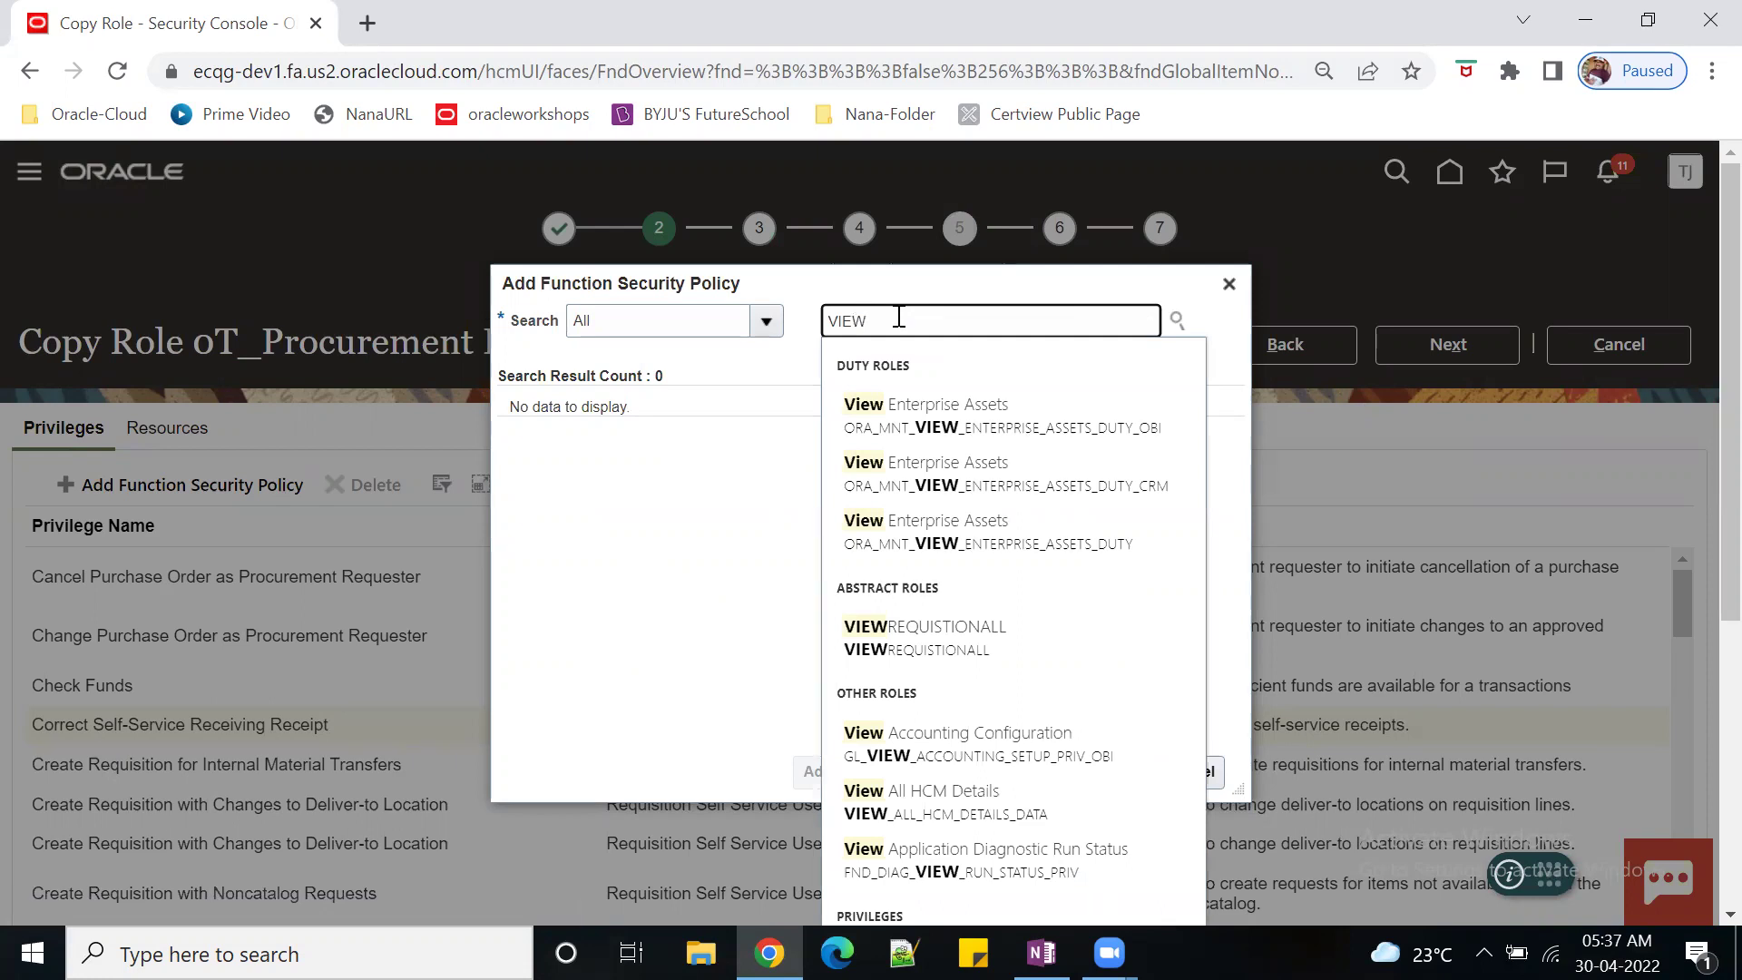
pyautogui.click(976, 638)
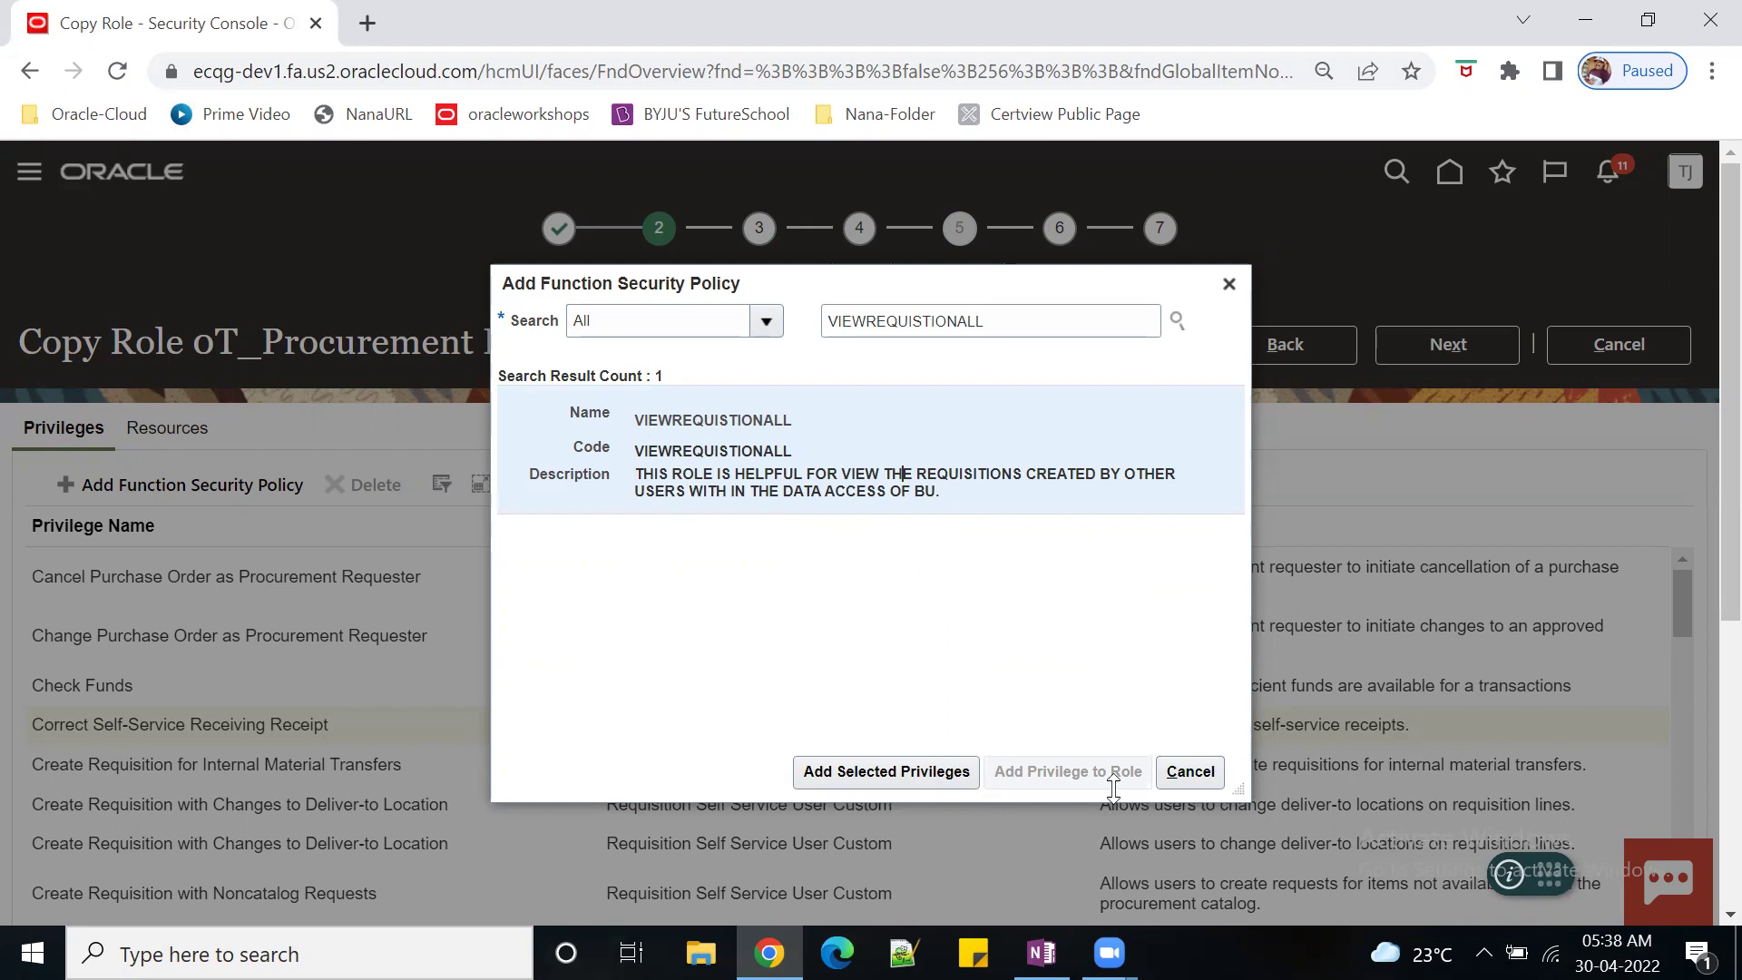
pyautogui.click(1052, 712)
pyautogui.click(906, 773)
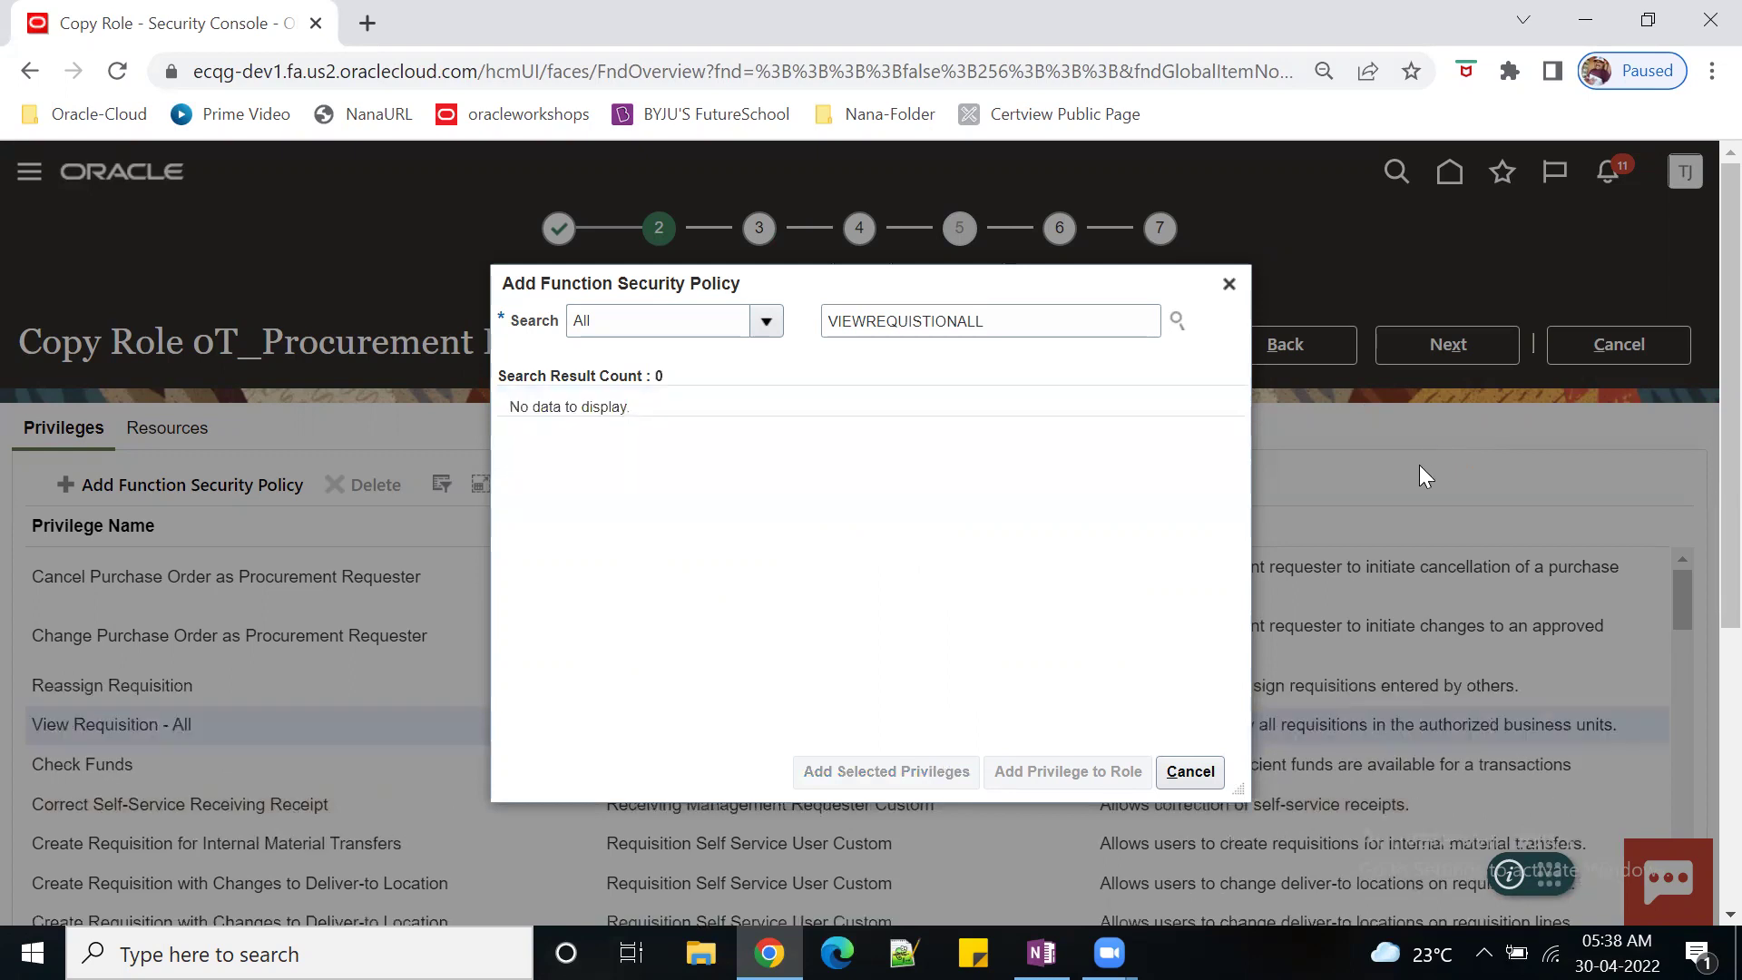
pyautogui.click(1211, 779)
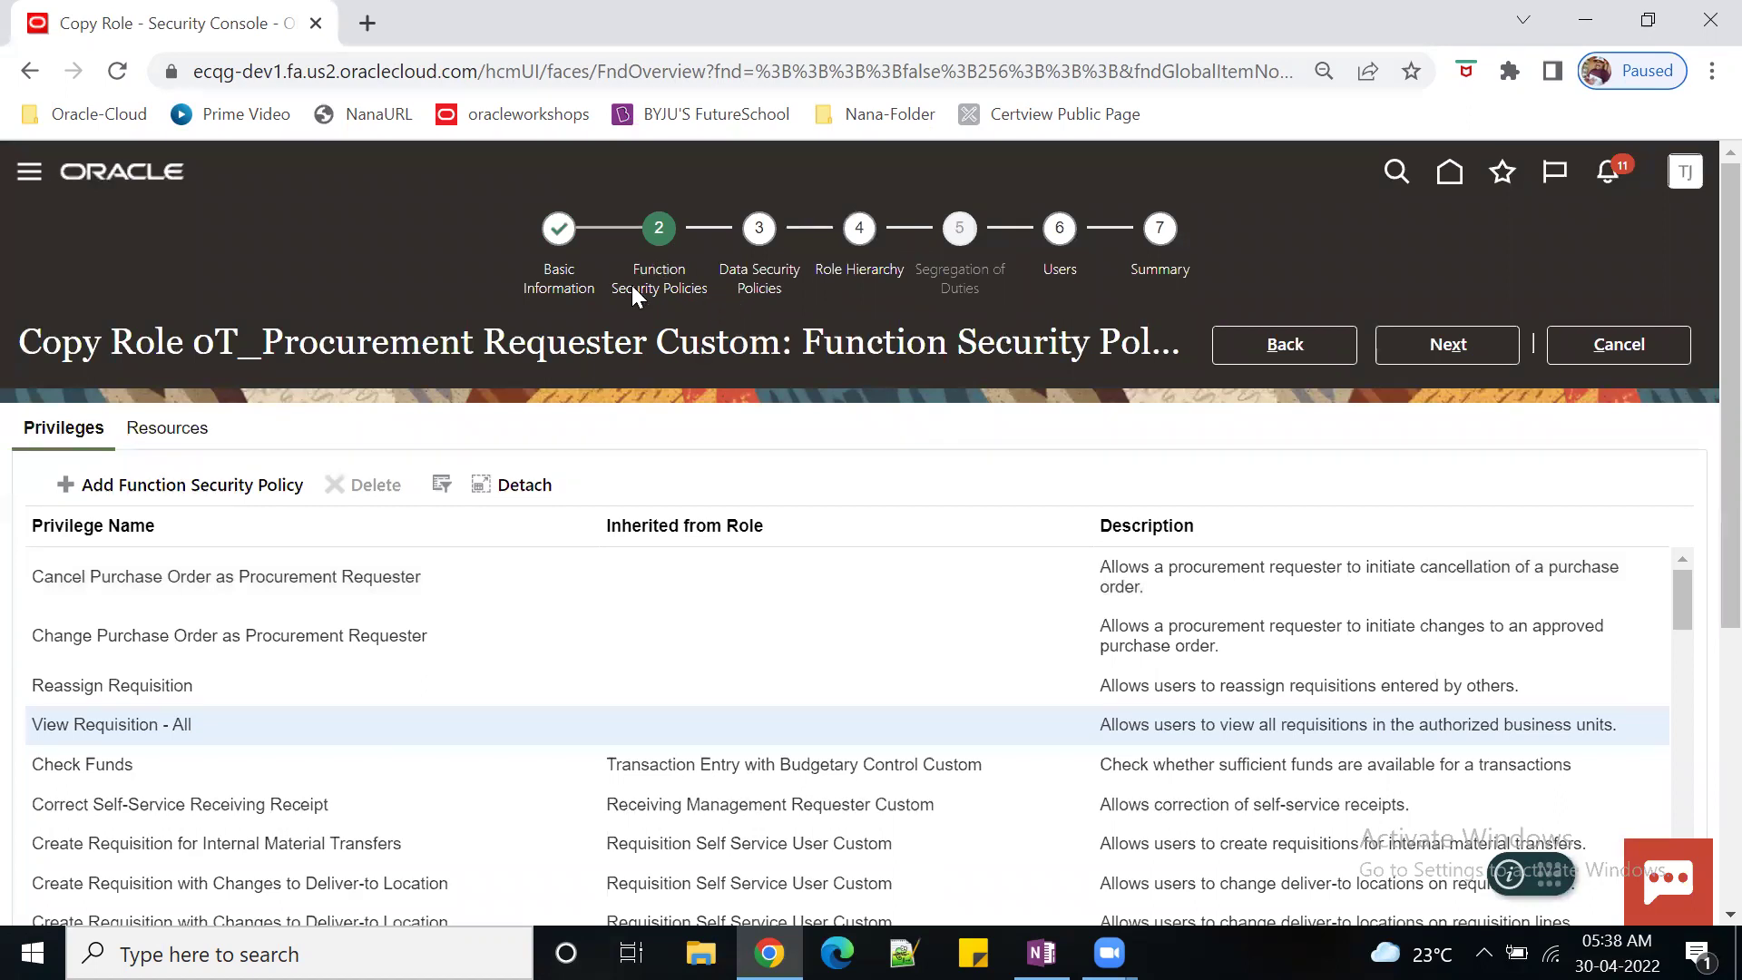
# - Advance past the data security policies to the role hierarchy and add the seeded Procurement Requester role as a membership
pyautogui.click(1449, 347)
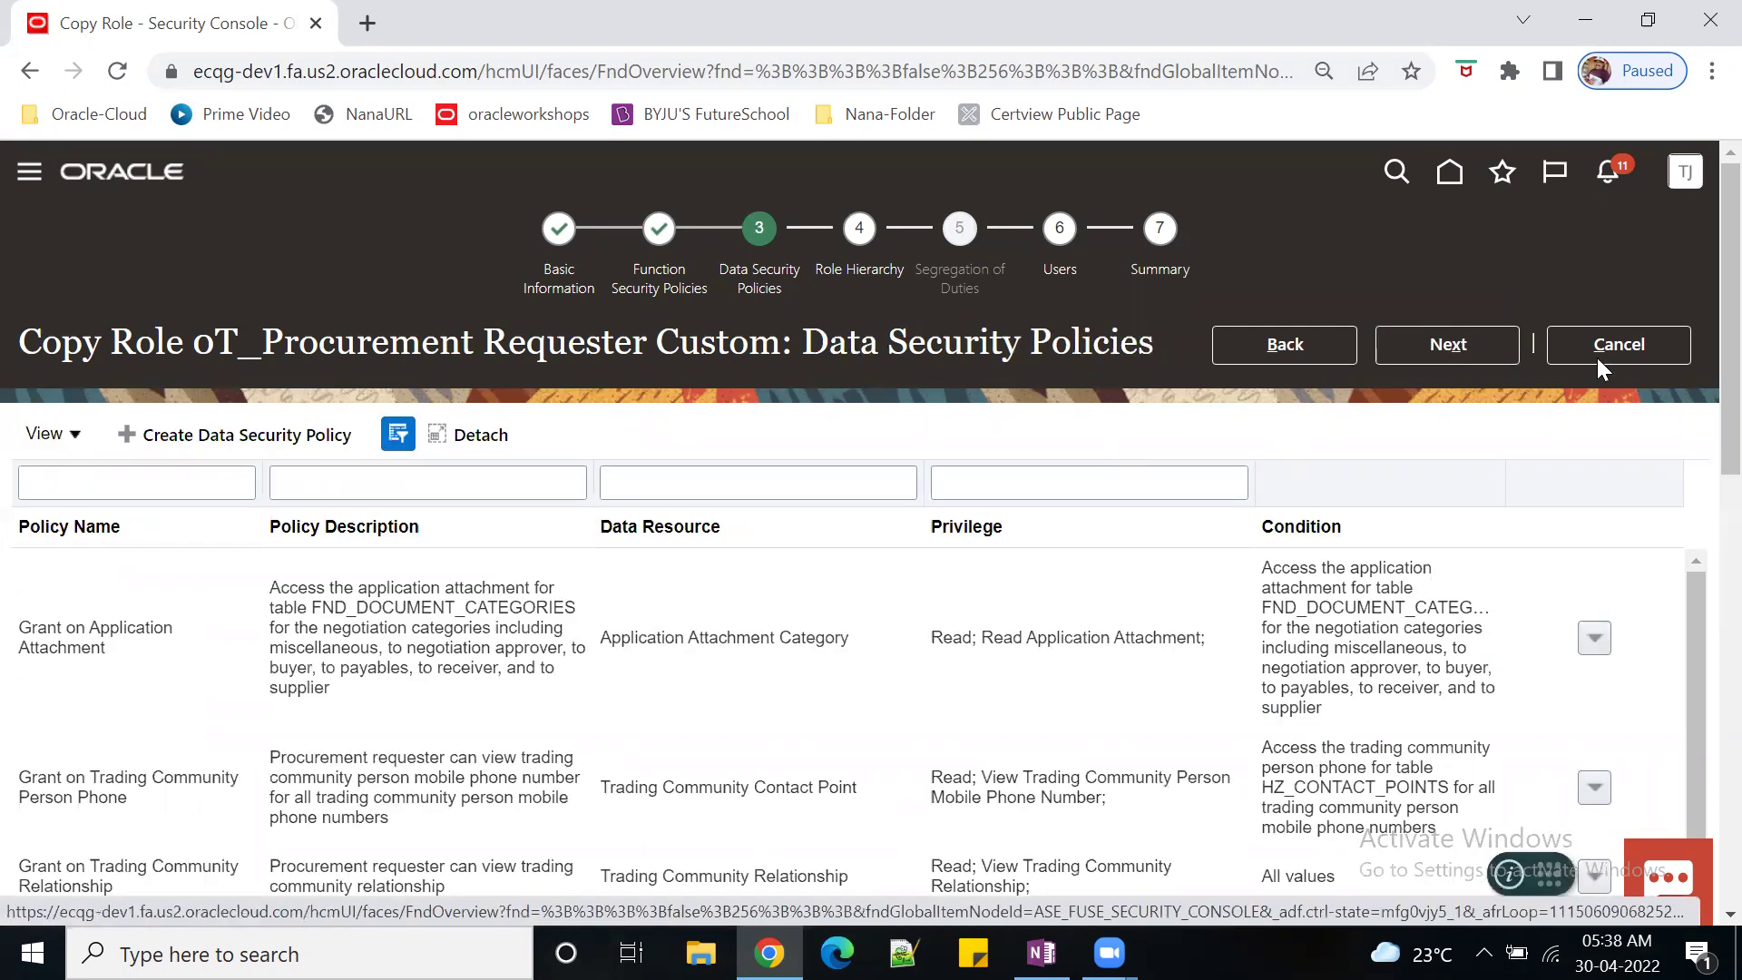
pyautogui.click(1442, 347)
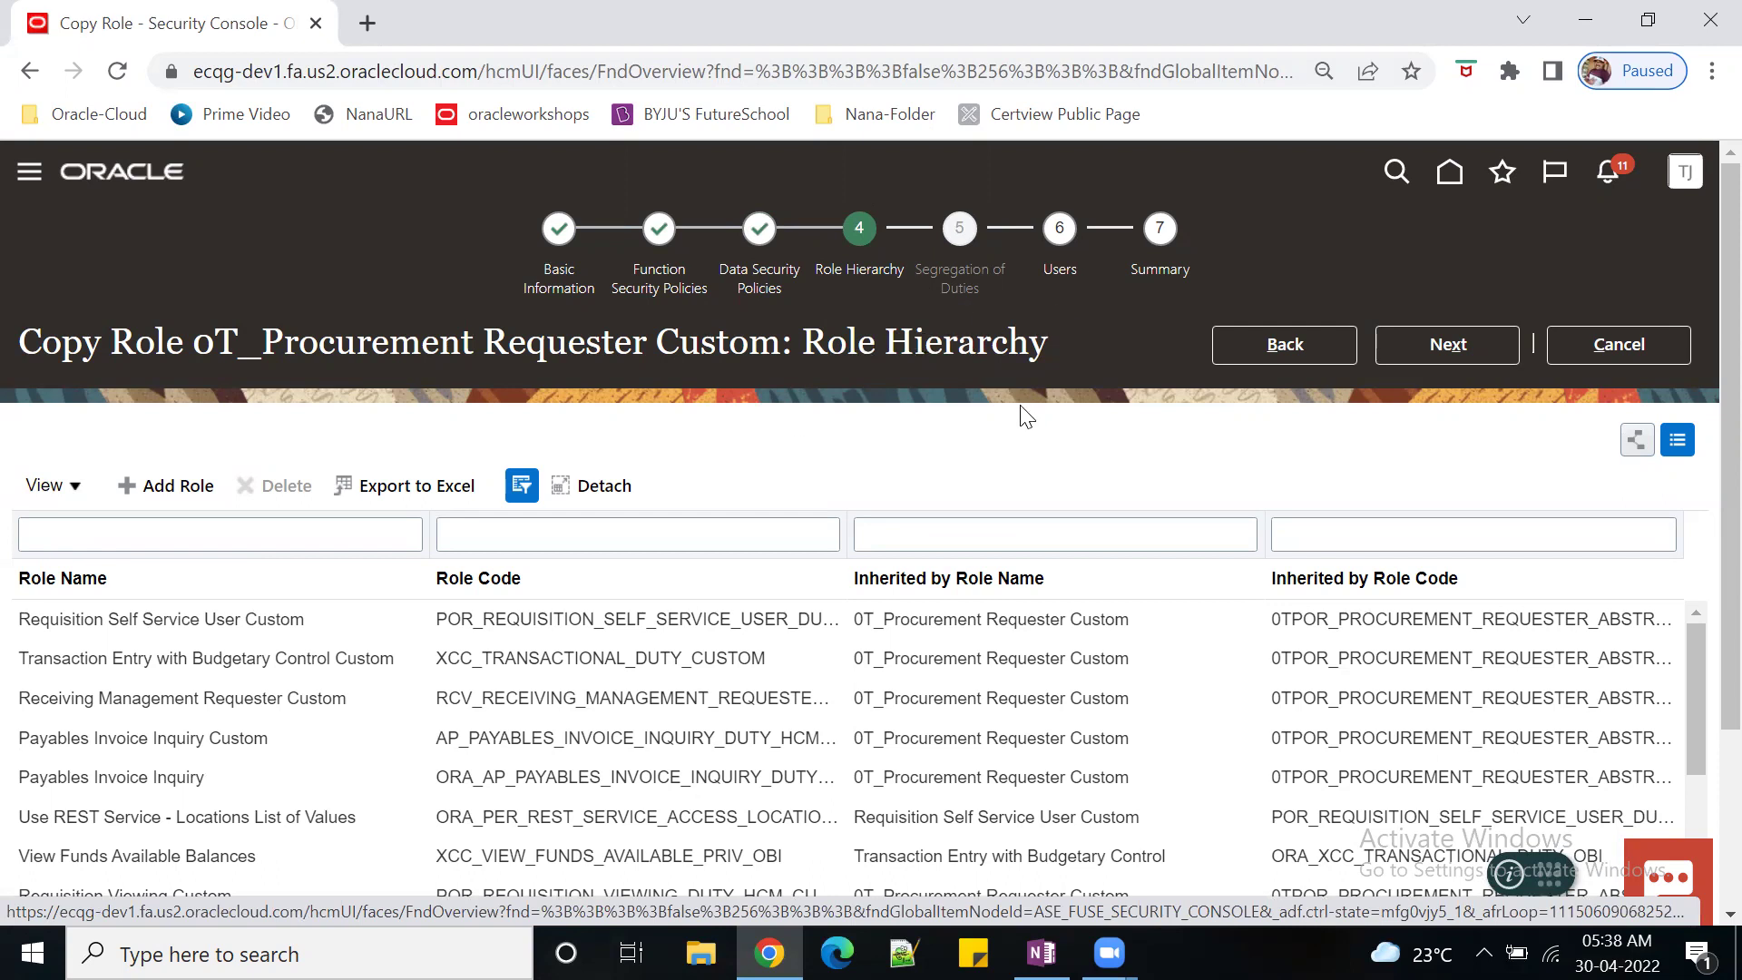
pyautogui.click(163, 485)
pyautogui.click(874, 324)
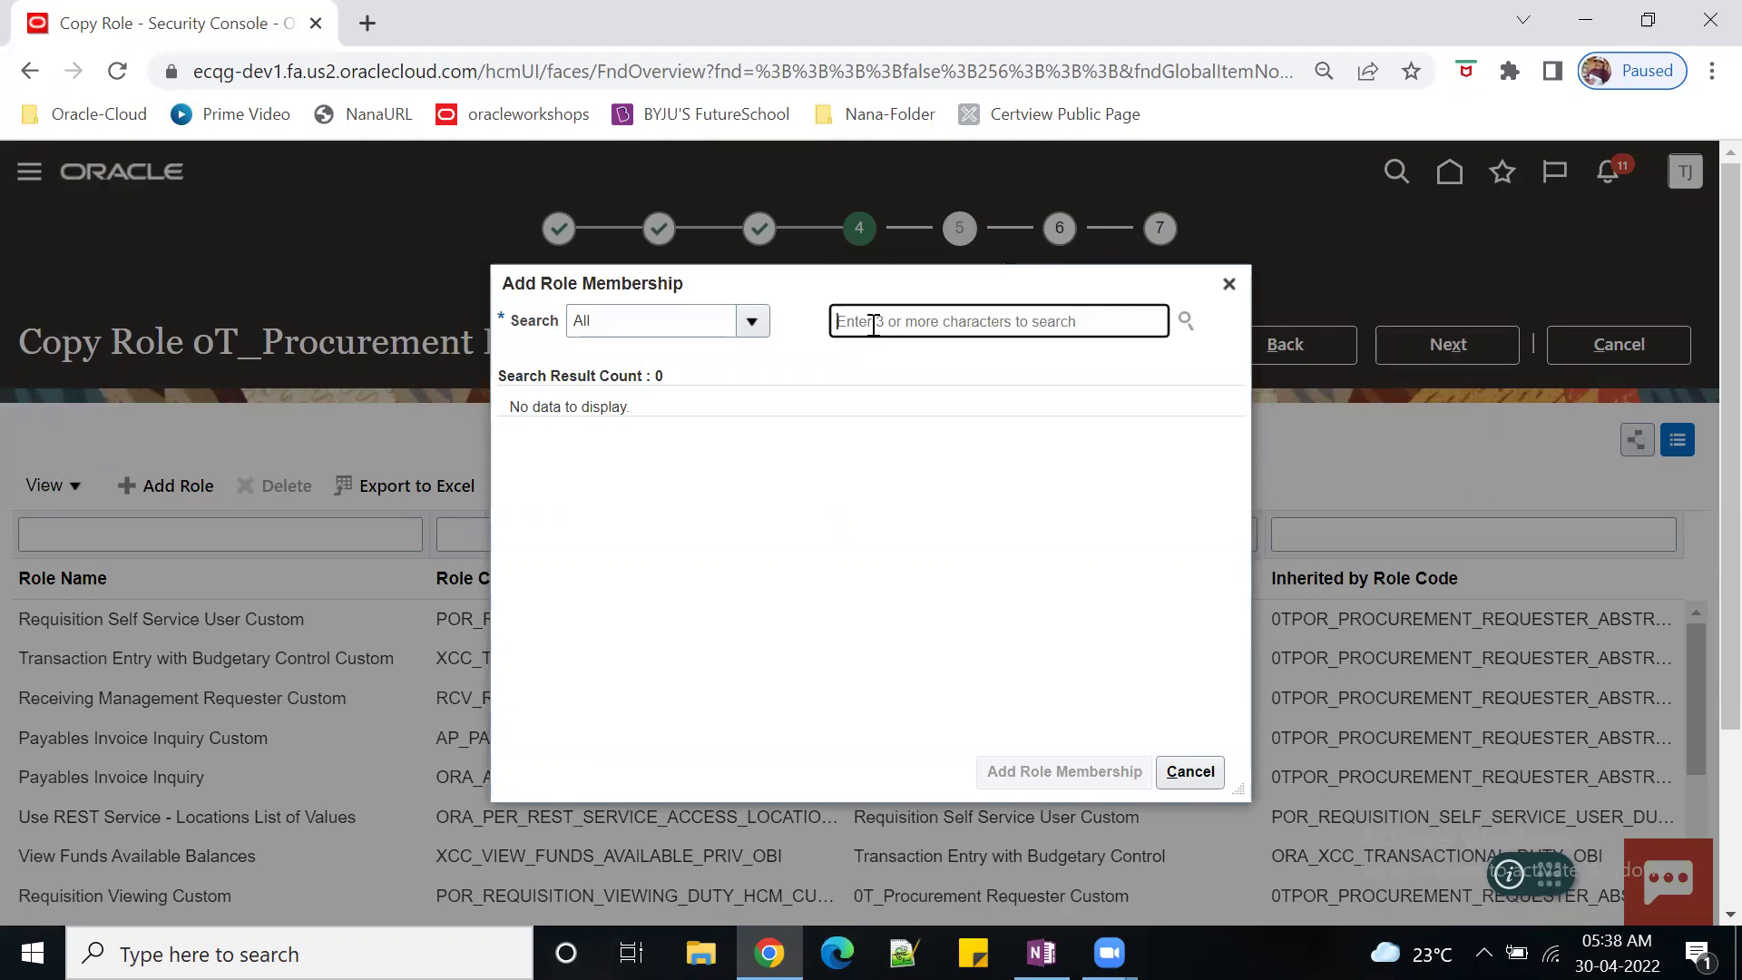
pyautogui.write('PROCCUR')
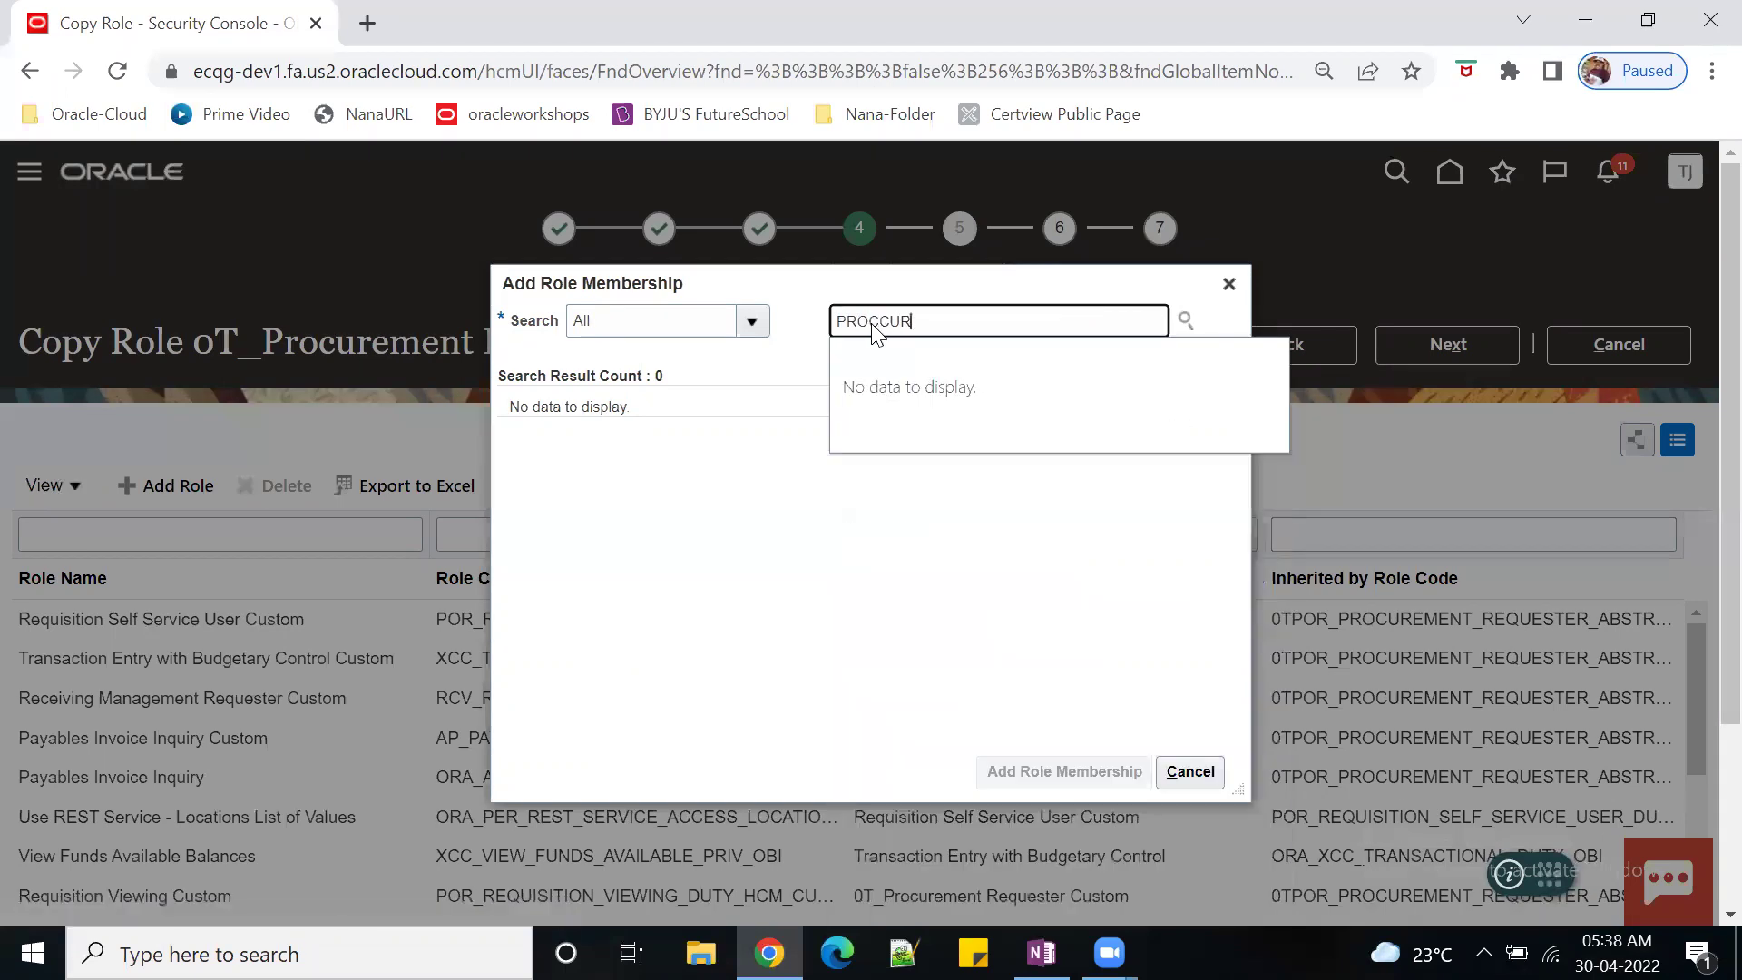
pyautogui.press('BackSpace')
pyautogui.press('BackSpace')
pyautogui.press('BackSpace')
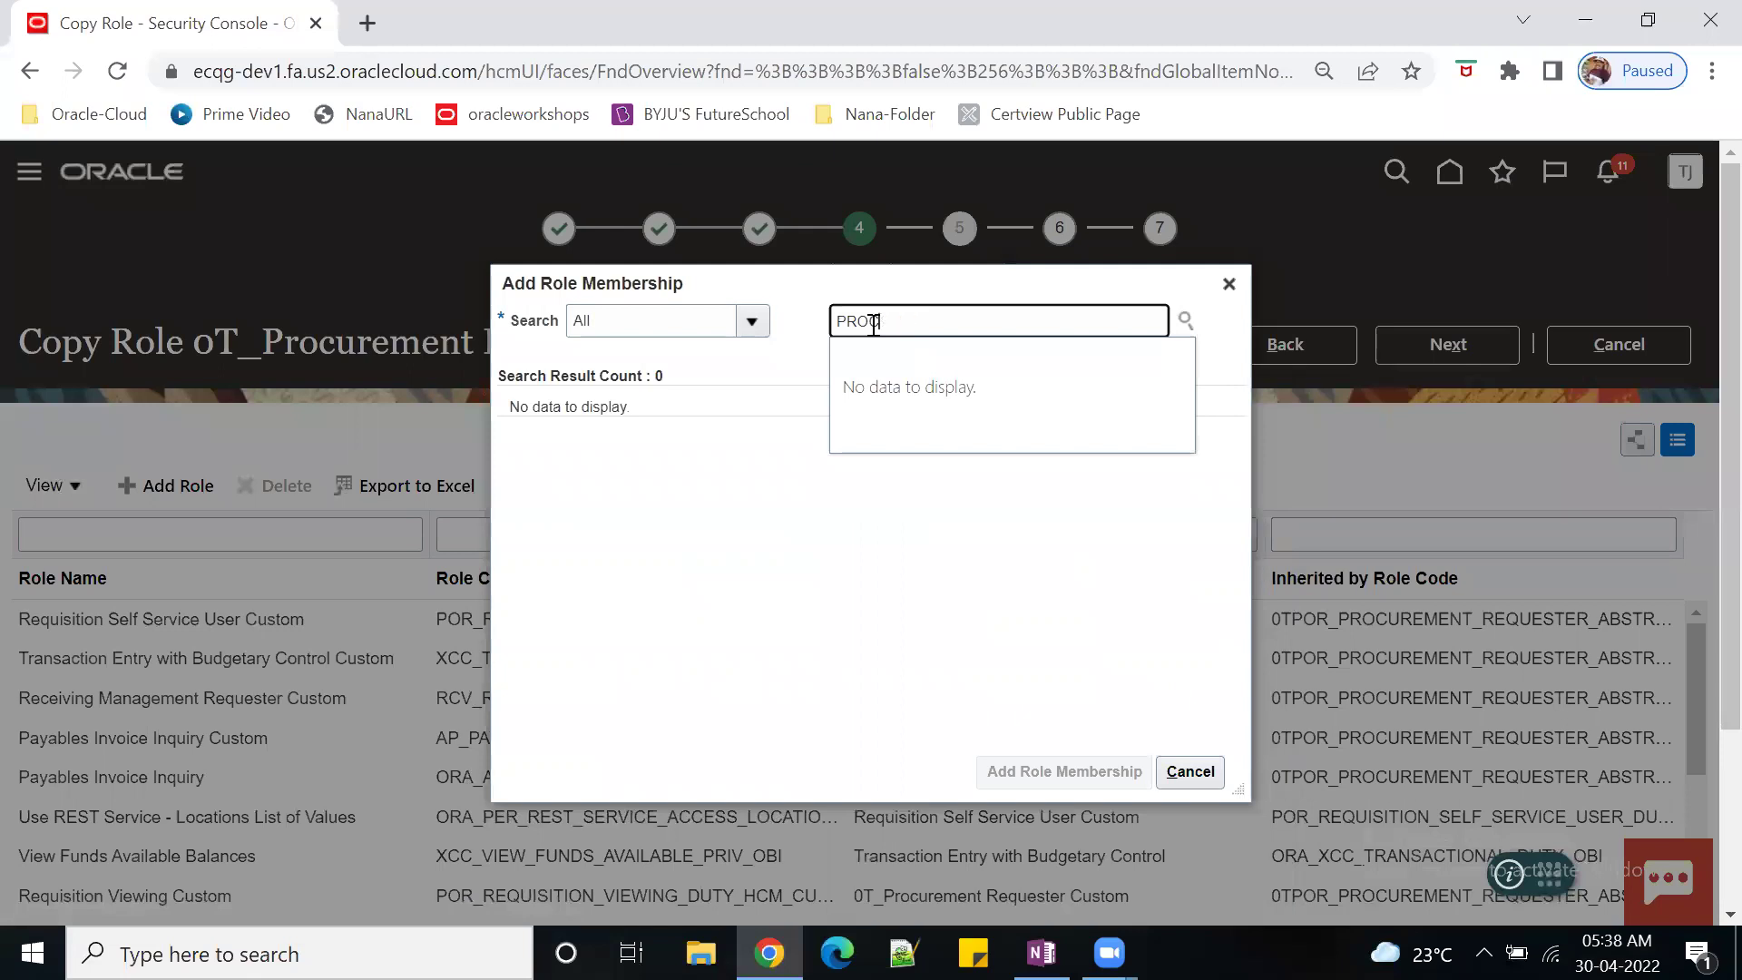
pyautogui.write('UREMENT REQ')
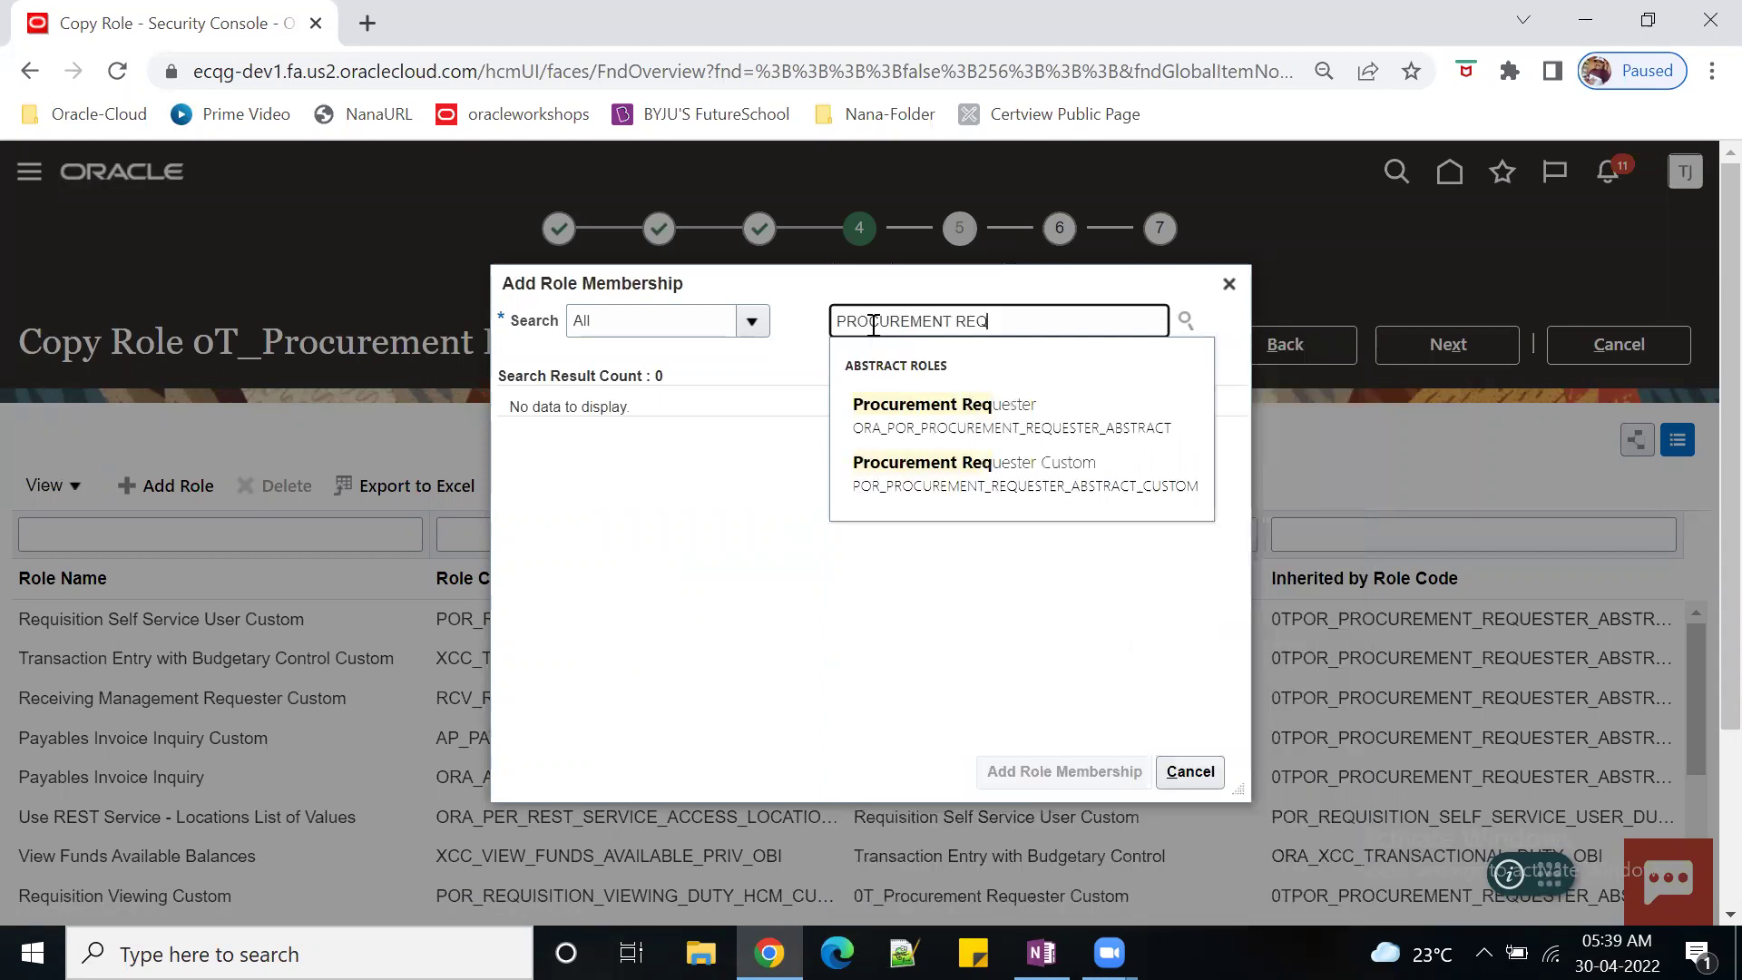
pyautogui.click(1014, 410)
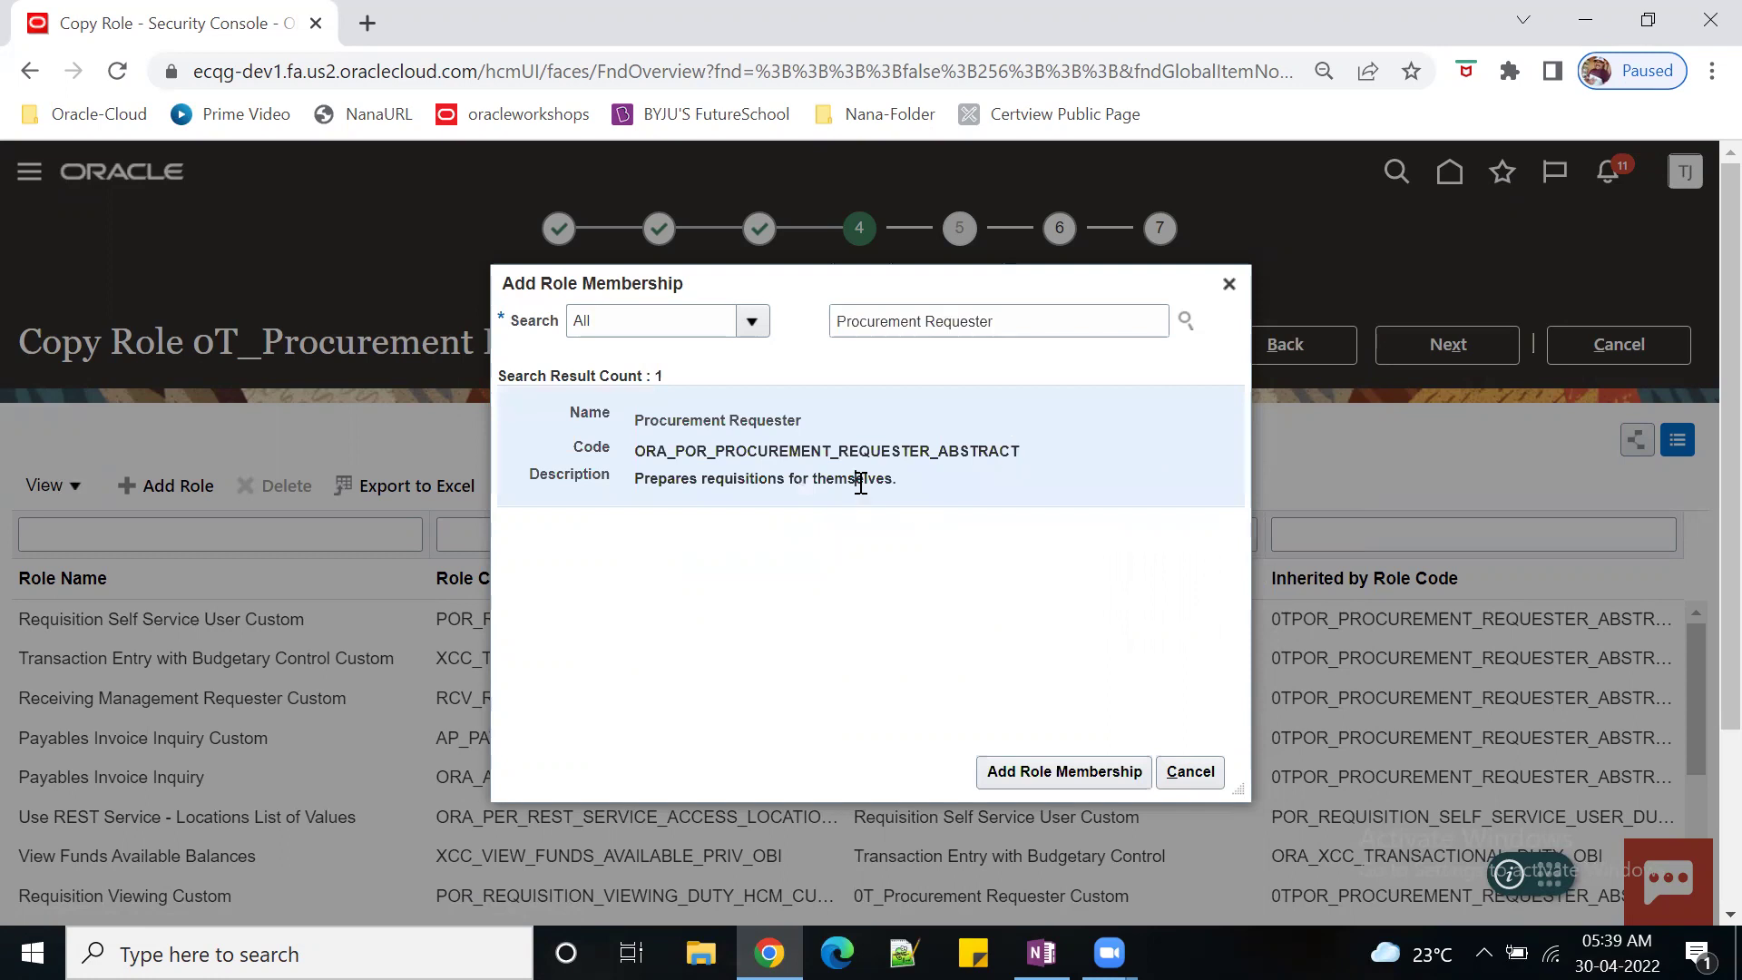
pyautogui.click(1065, 773)
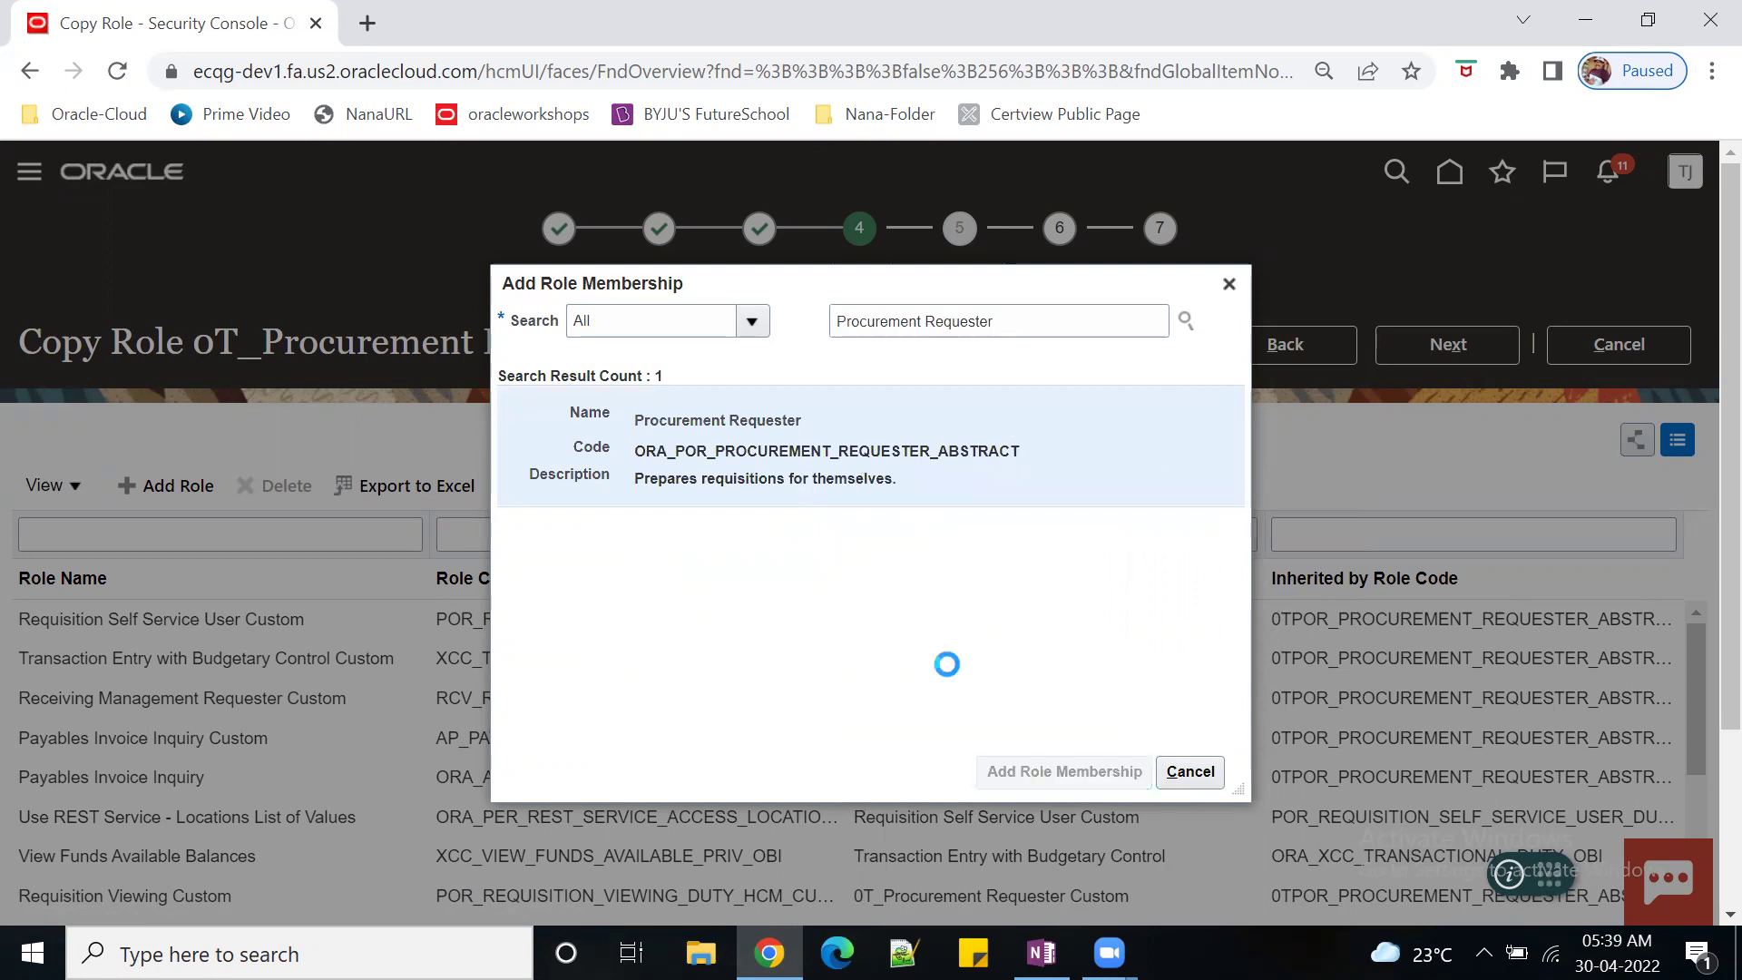
# - Add the seeded Advanced Procurement Requester abstract role to the role hierarchy and finish adding memberships
pyautogui.moveTo(1076, 322); pyautogui.dragTo(799, 332)
pyautogui.write('ADVANC')
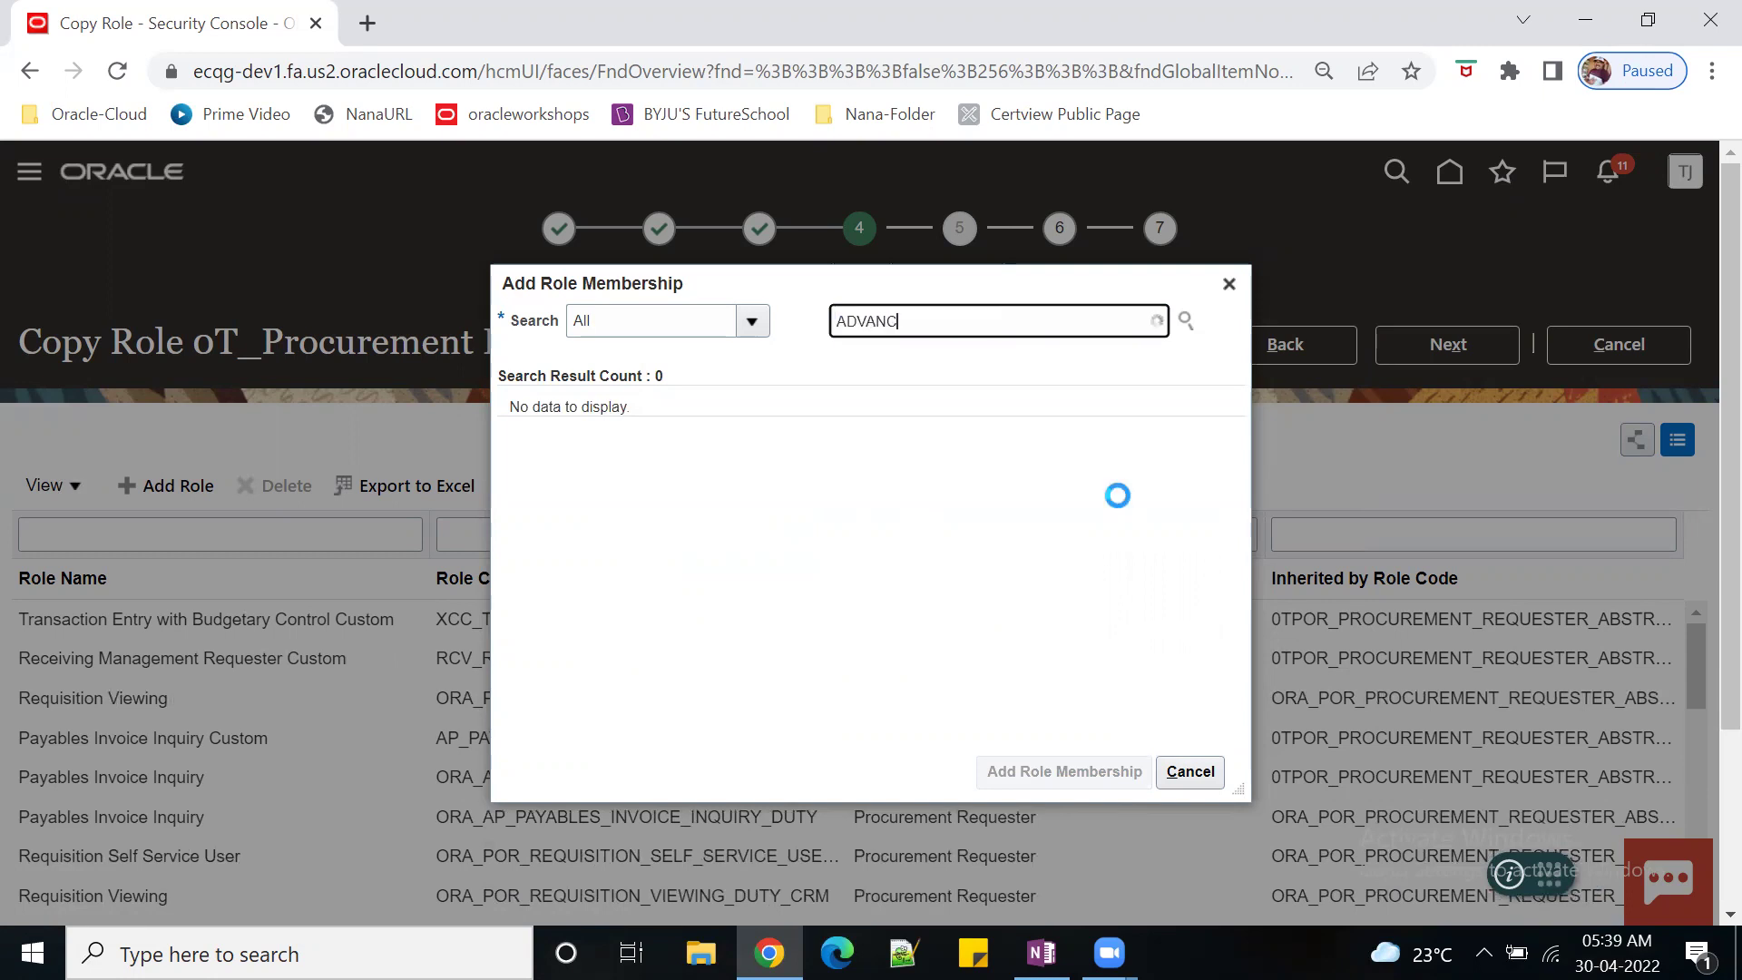
pyautogui.write('E ')
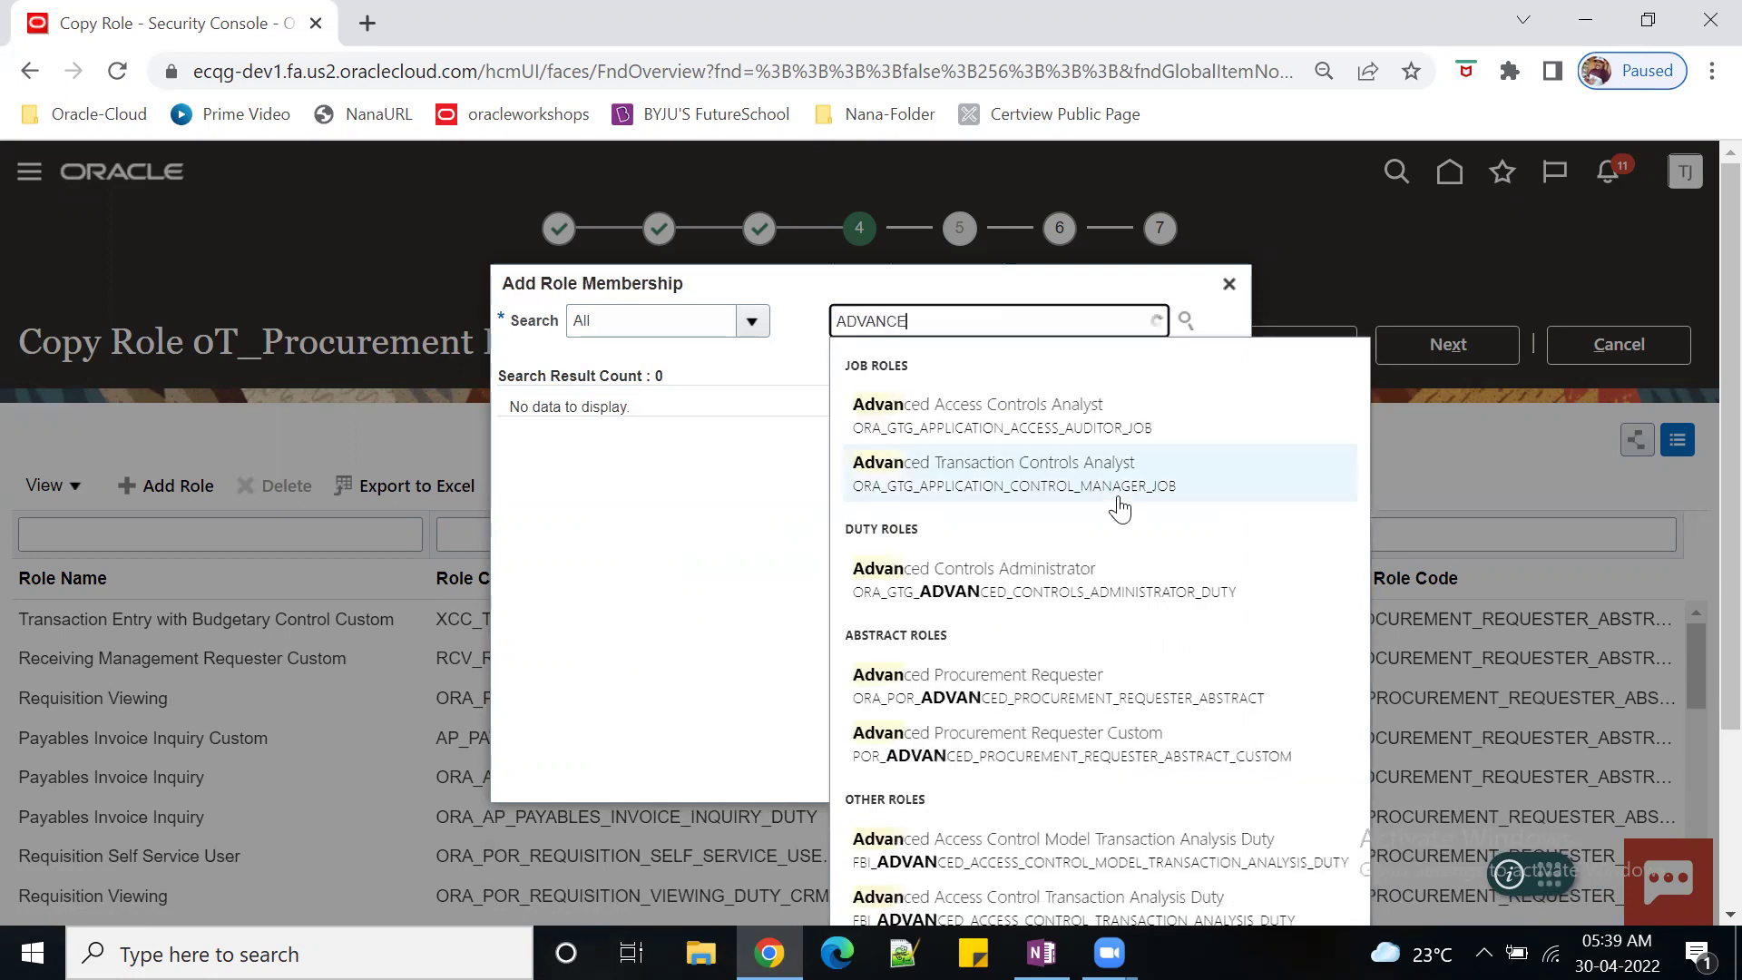
pyautogui.write('PRO')
pyautogui.press('BackSpace')
pyautogui.press('BackSpace')
pyautogui.press('BackSpace')
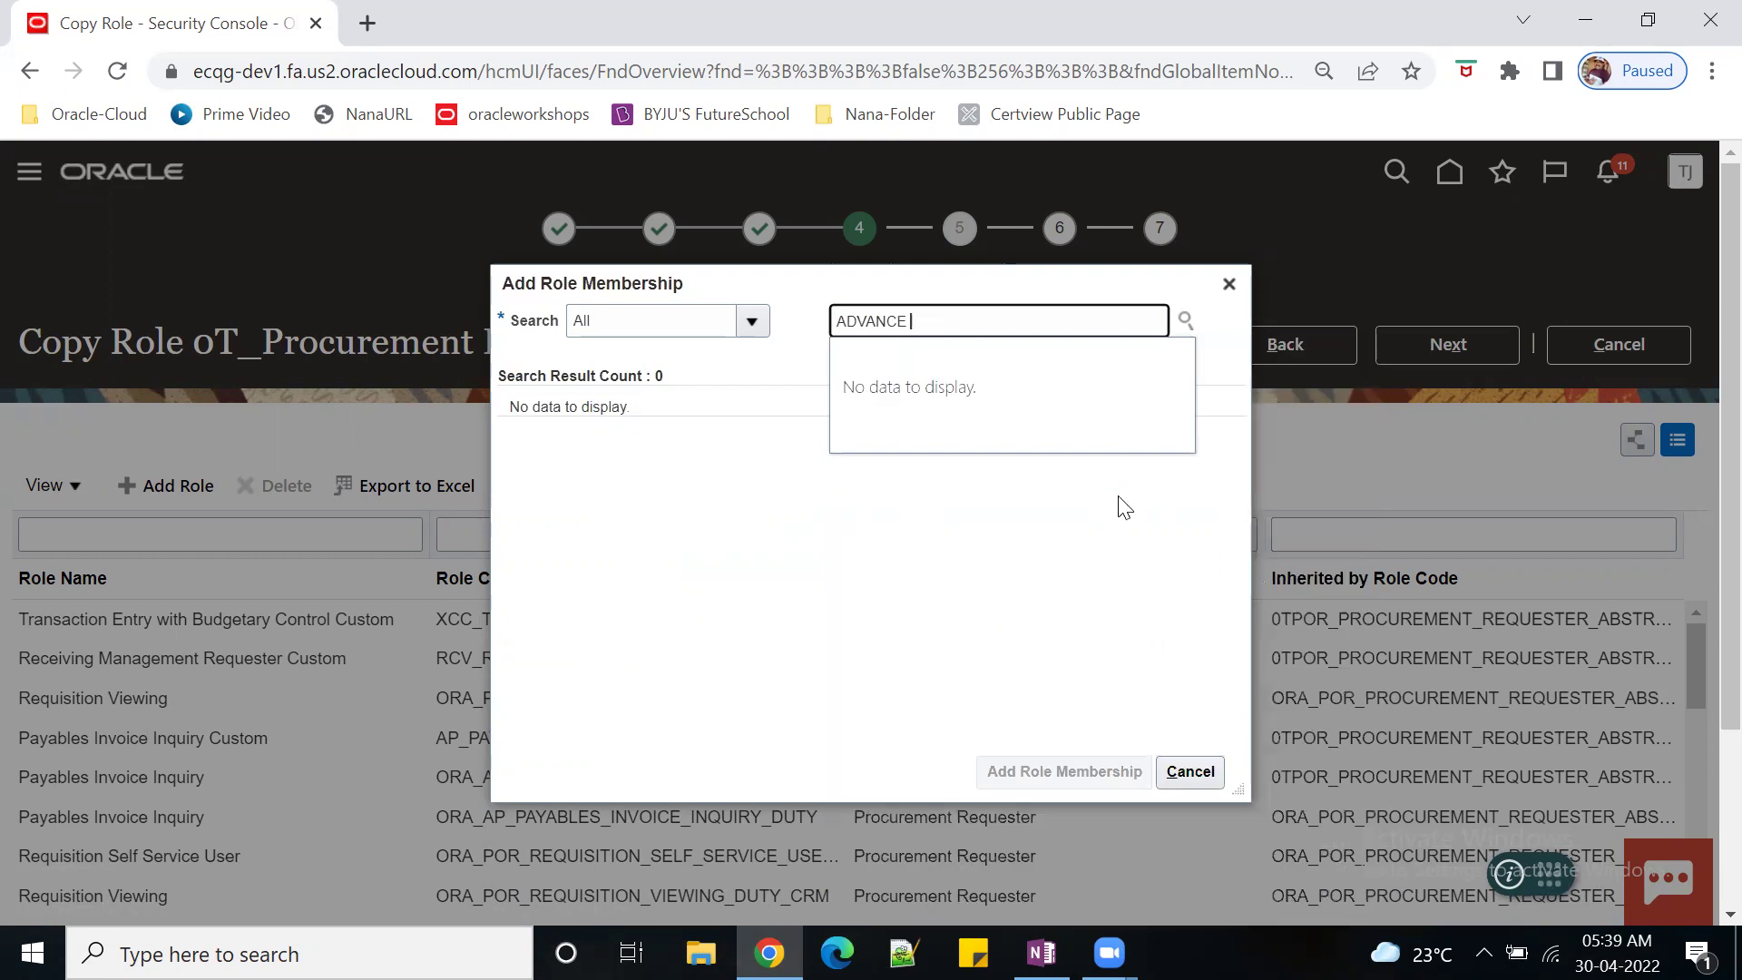
pyautogui.write('P')
pyautogui.press('BackSpace')
pyautogui.press('BackSpace')
pyautogui.press('BackSpace')
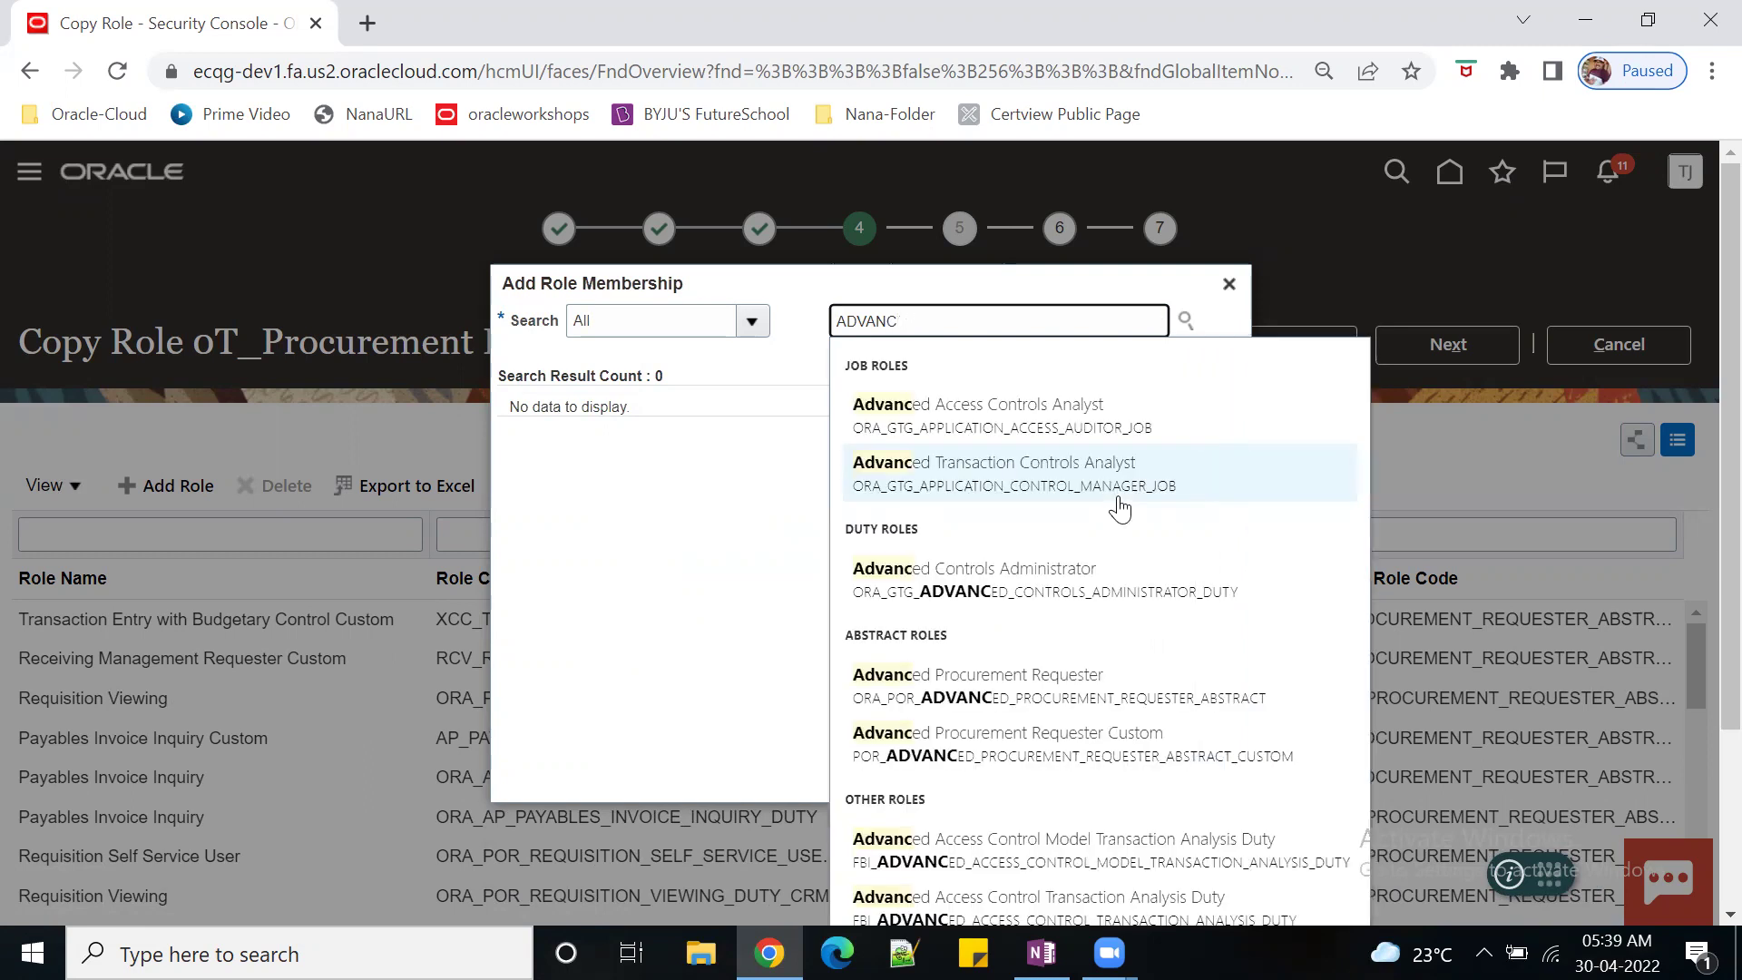
pyautogui.write('ED')
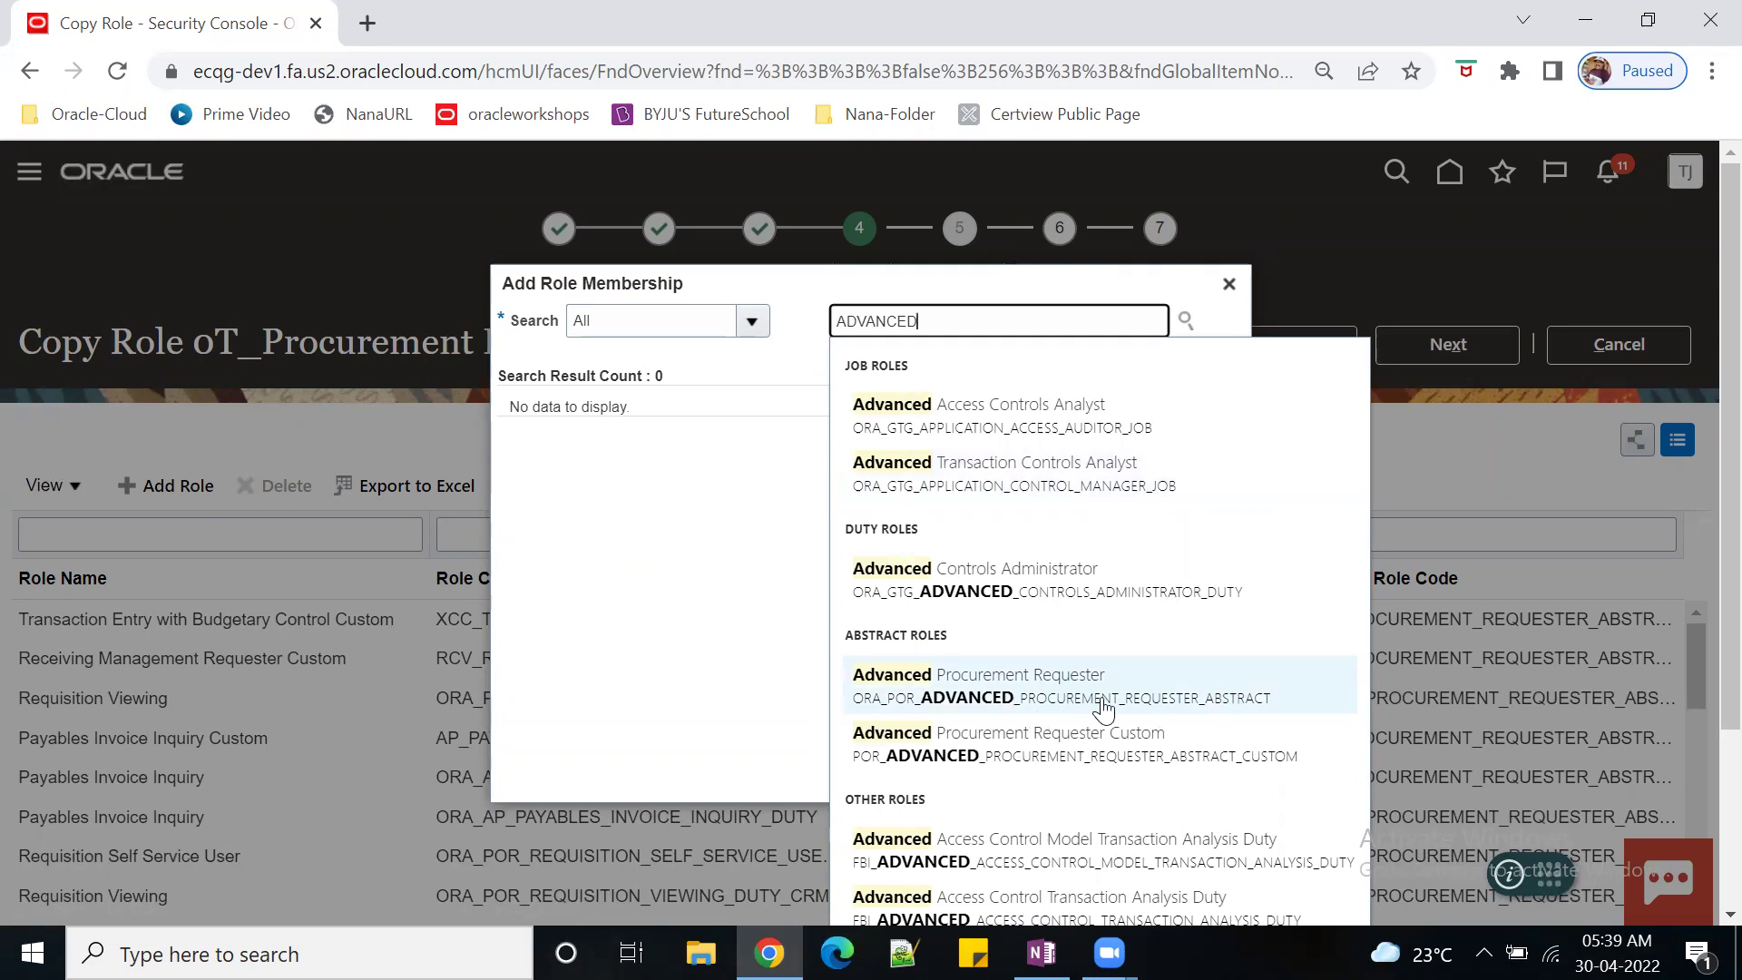
pyautogui.click(881, 702)
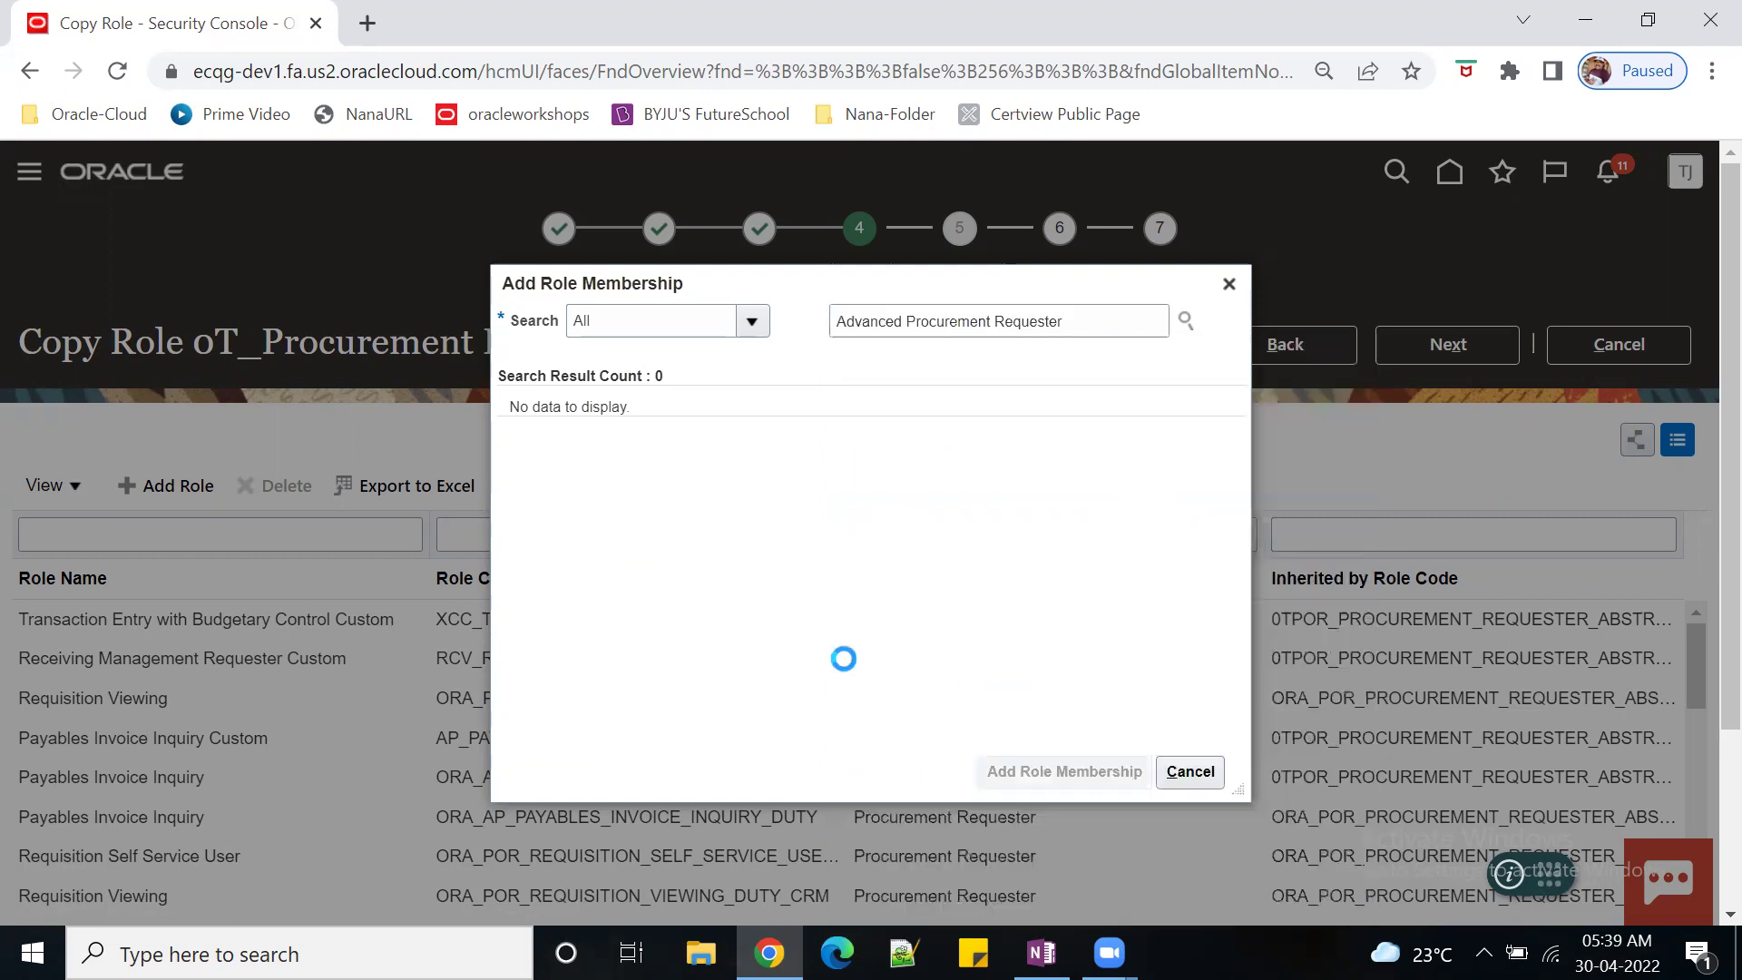
pyautogui.click(1078, 771)
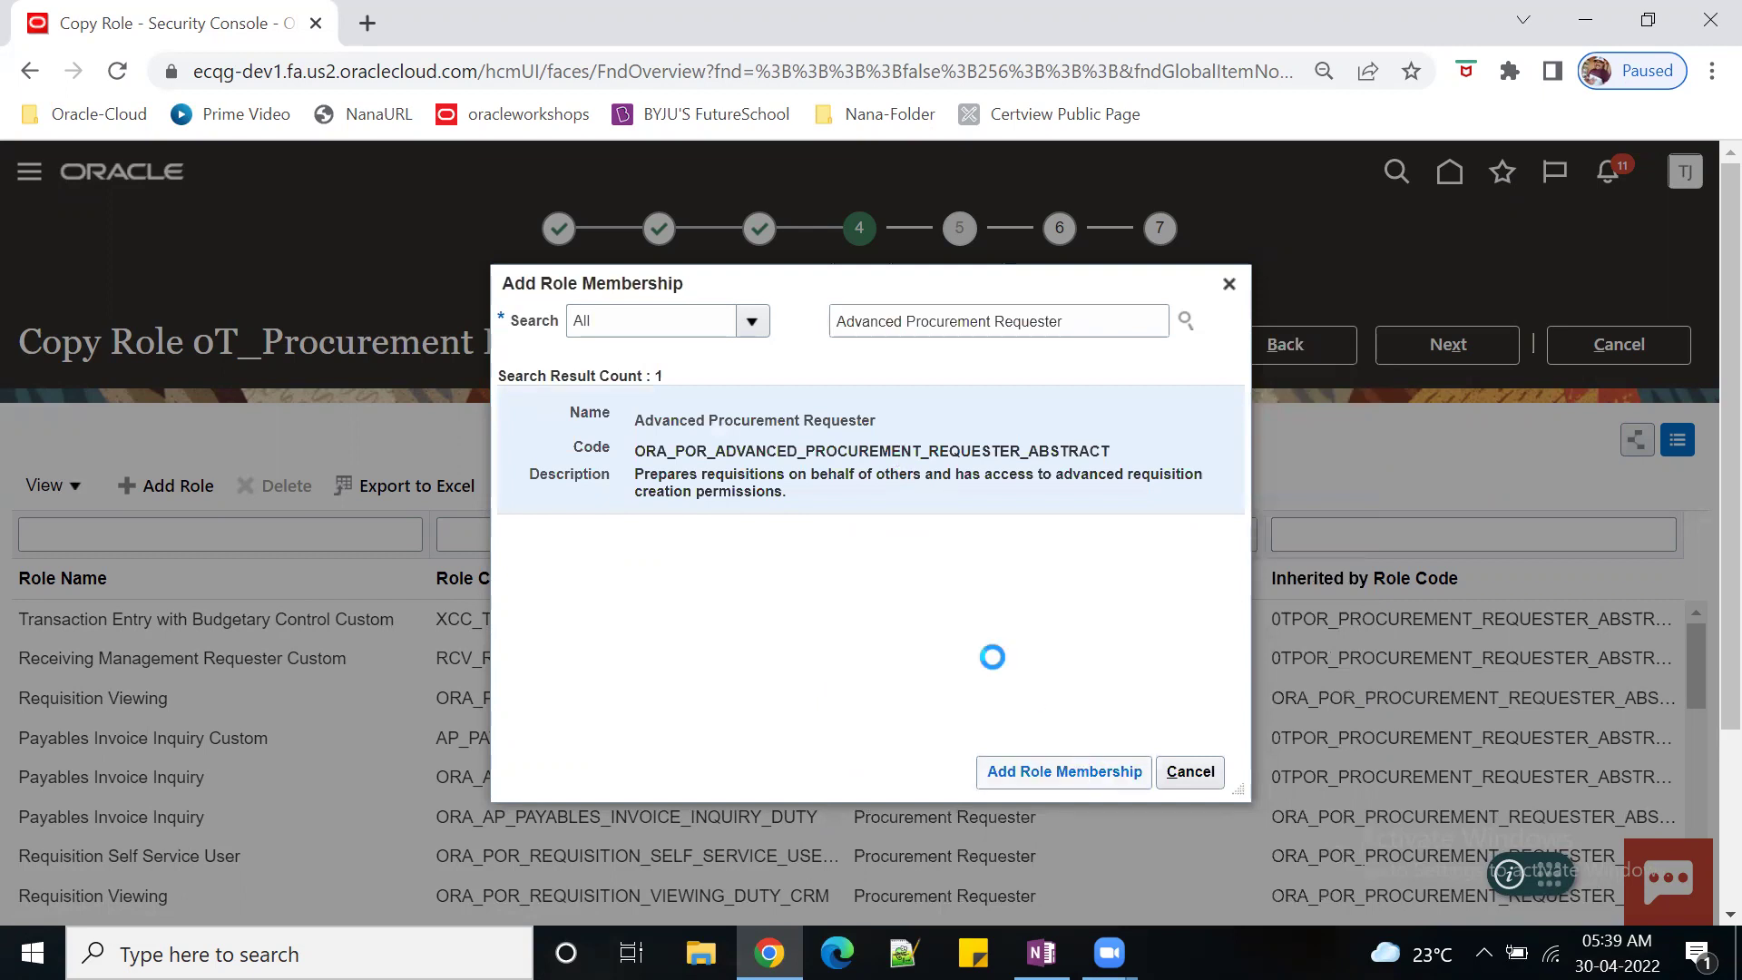
pyautogui.click(1191, 770)
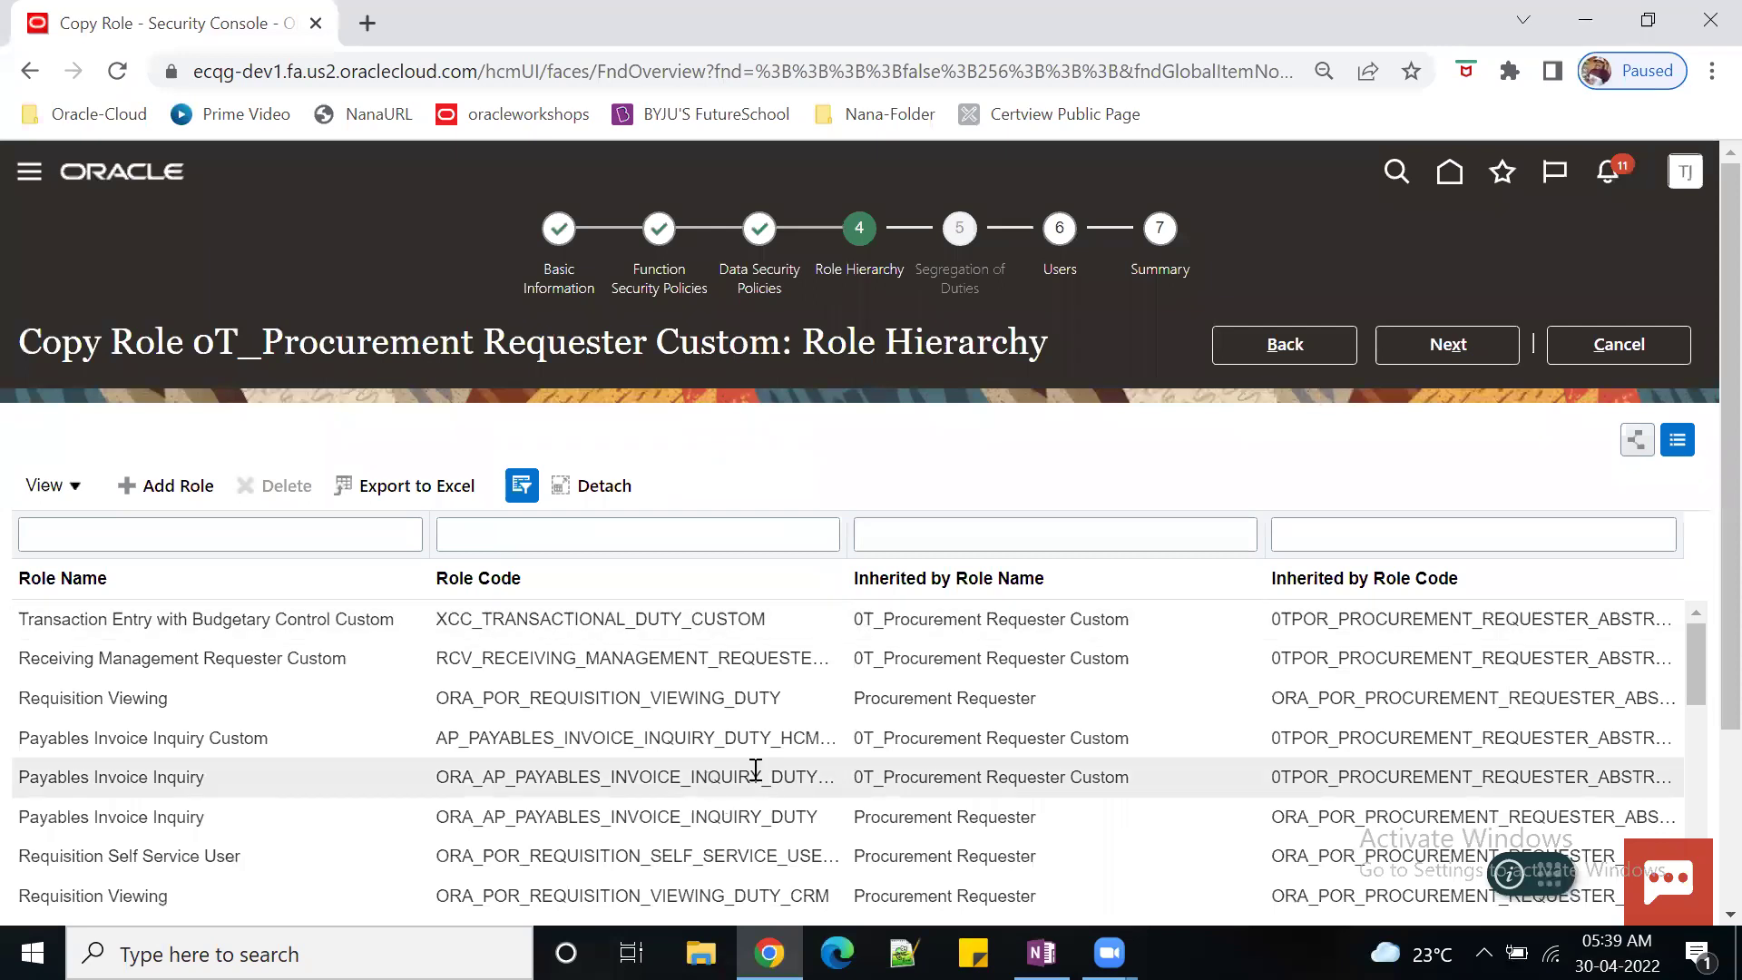
# - Examine the role hierarchy list, checking each inherited role and the parent role it is inherited by
pyautogui.click(204, 714)
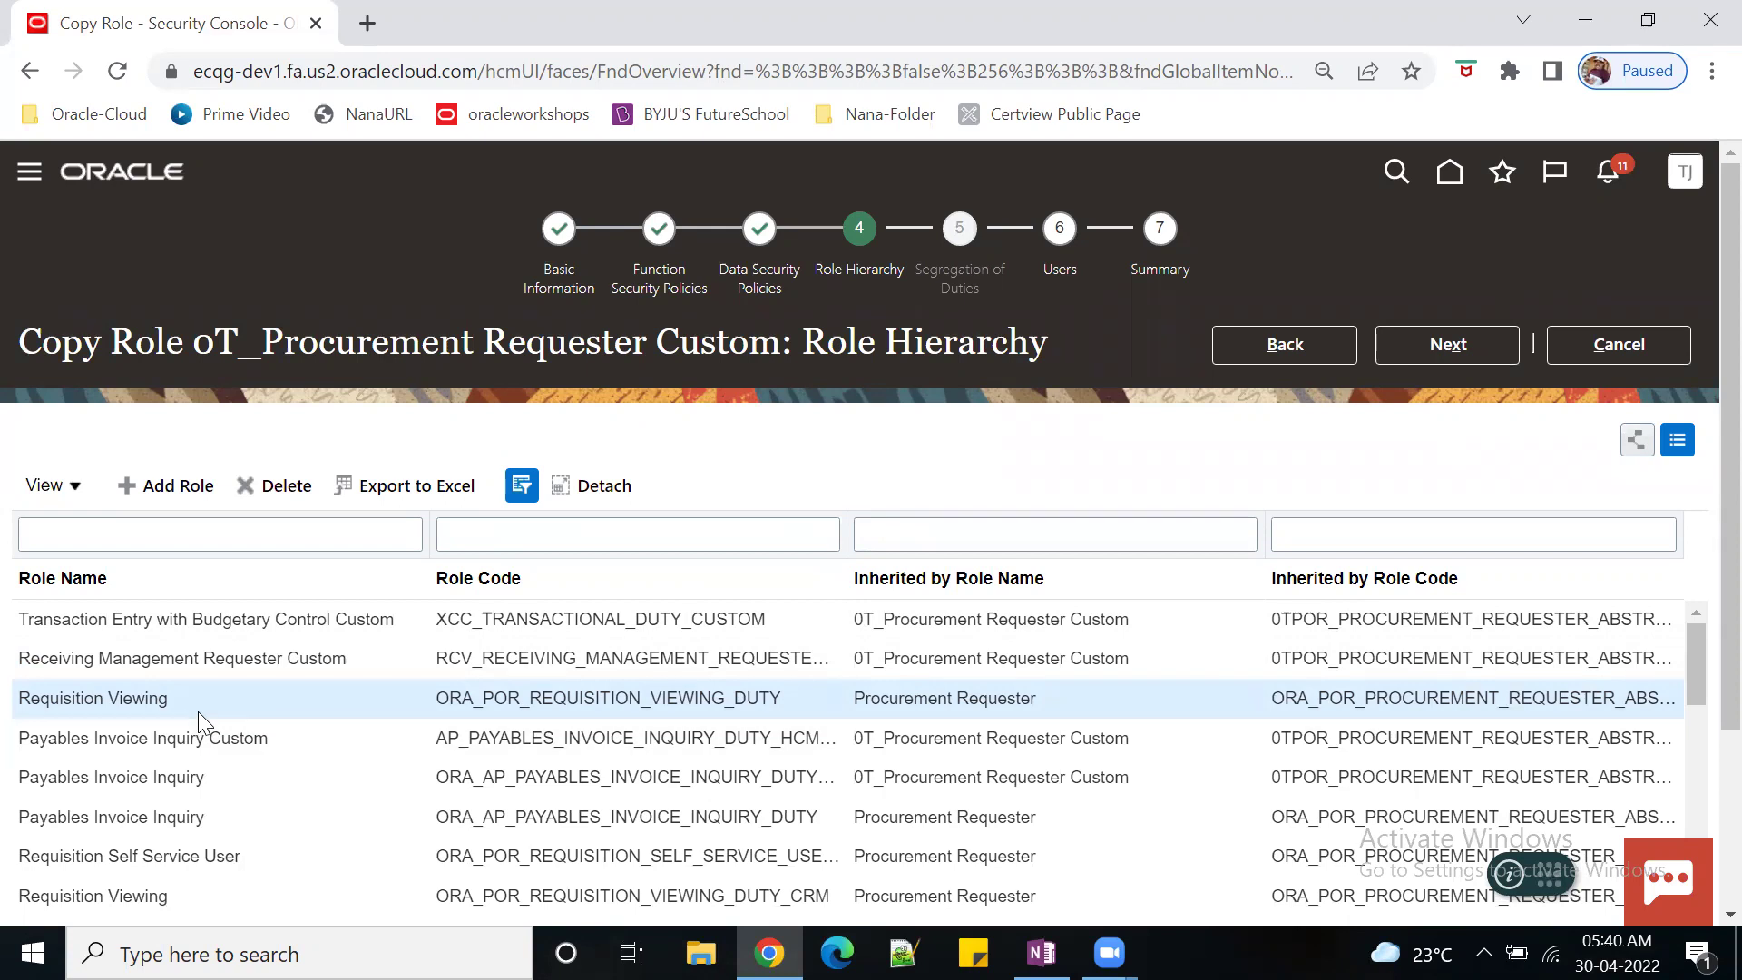
pyautogui.click(200, 778)
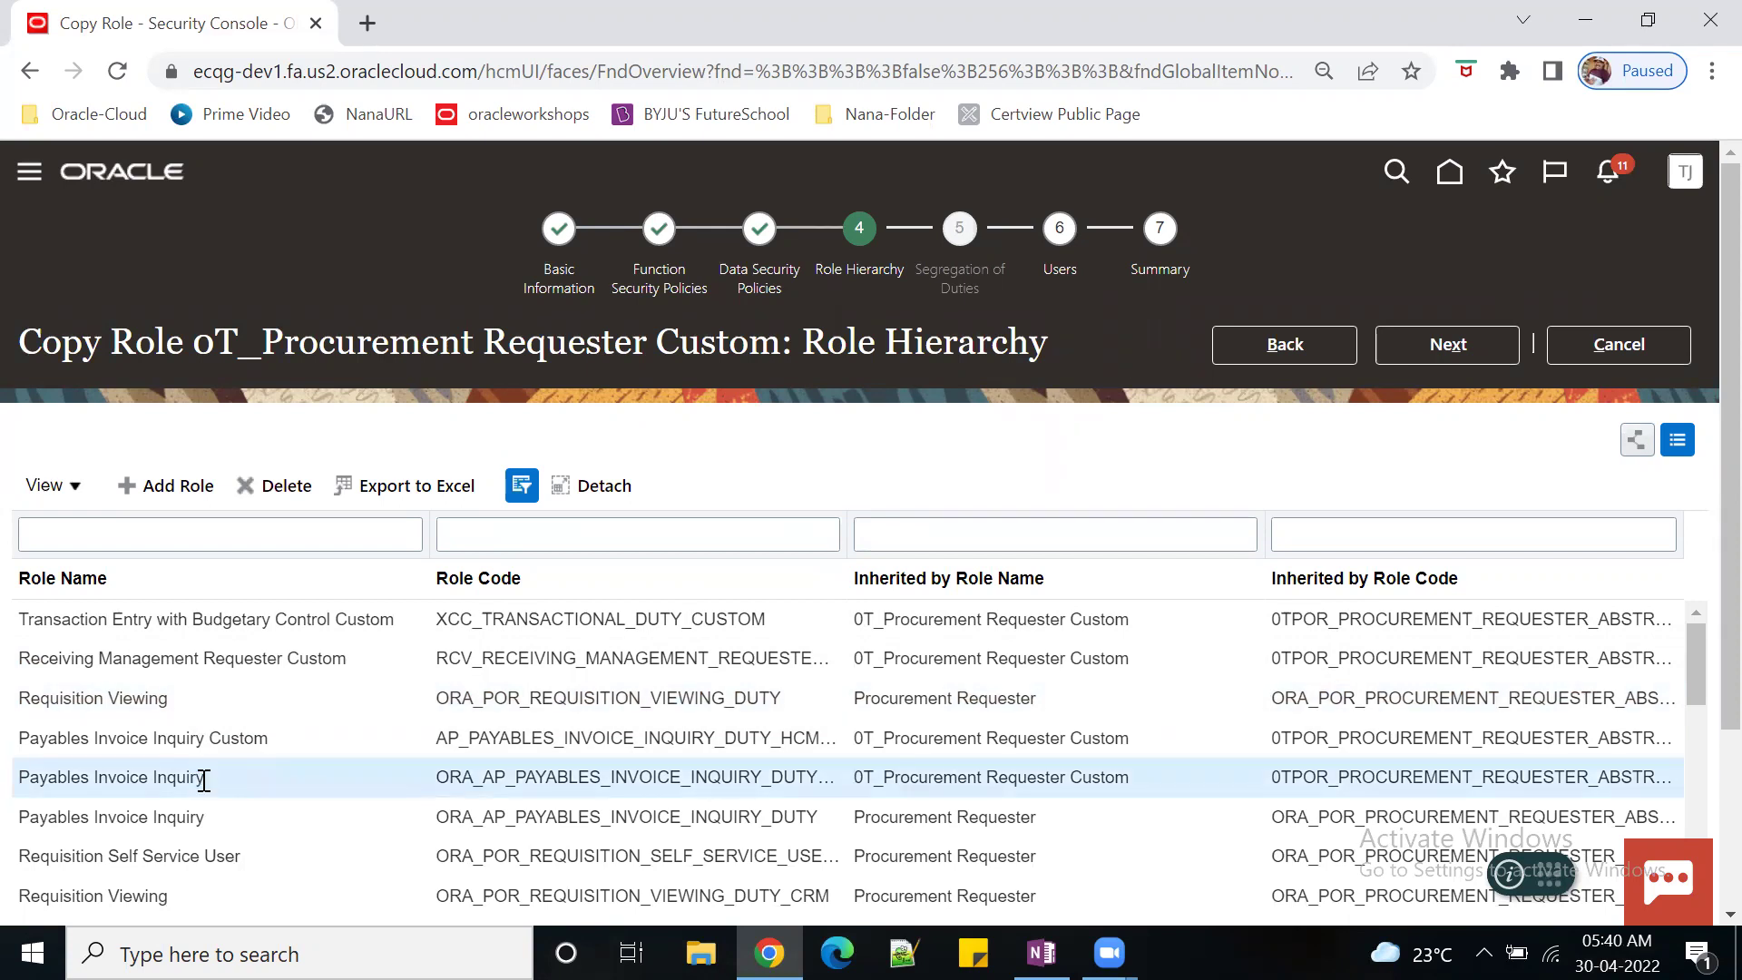
pyautogui.click(202, 818)
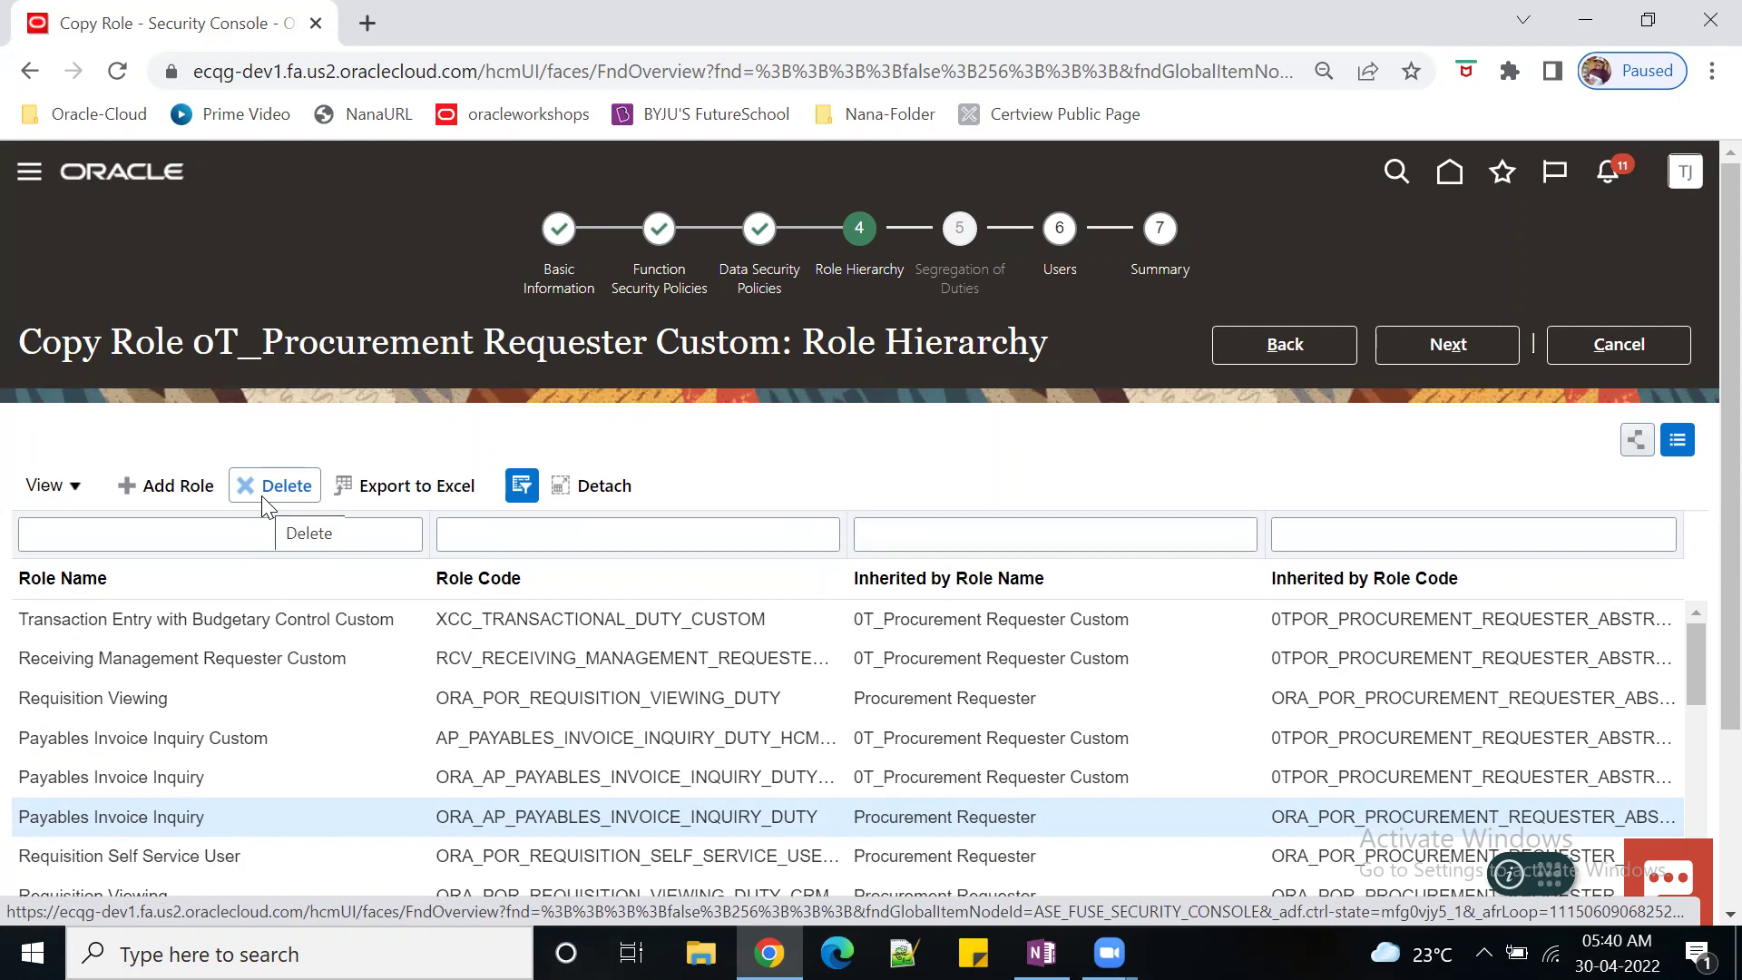
pyautogui.click(363, 657)
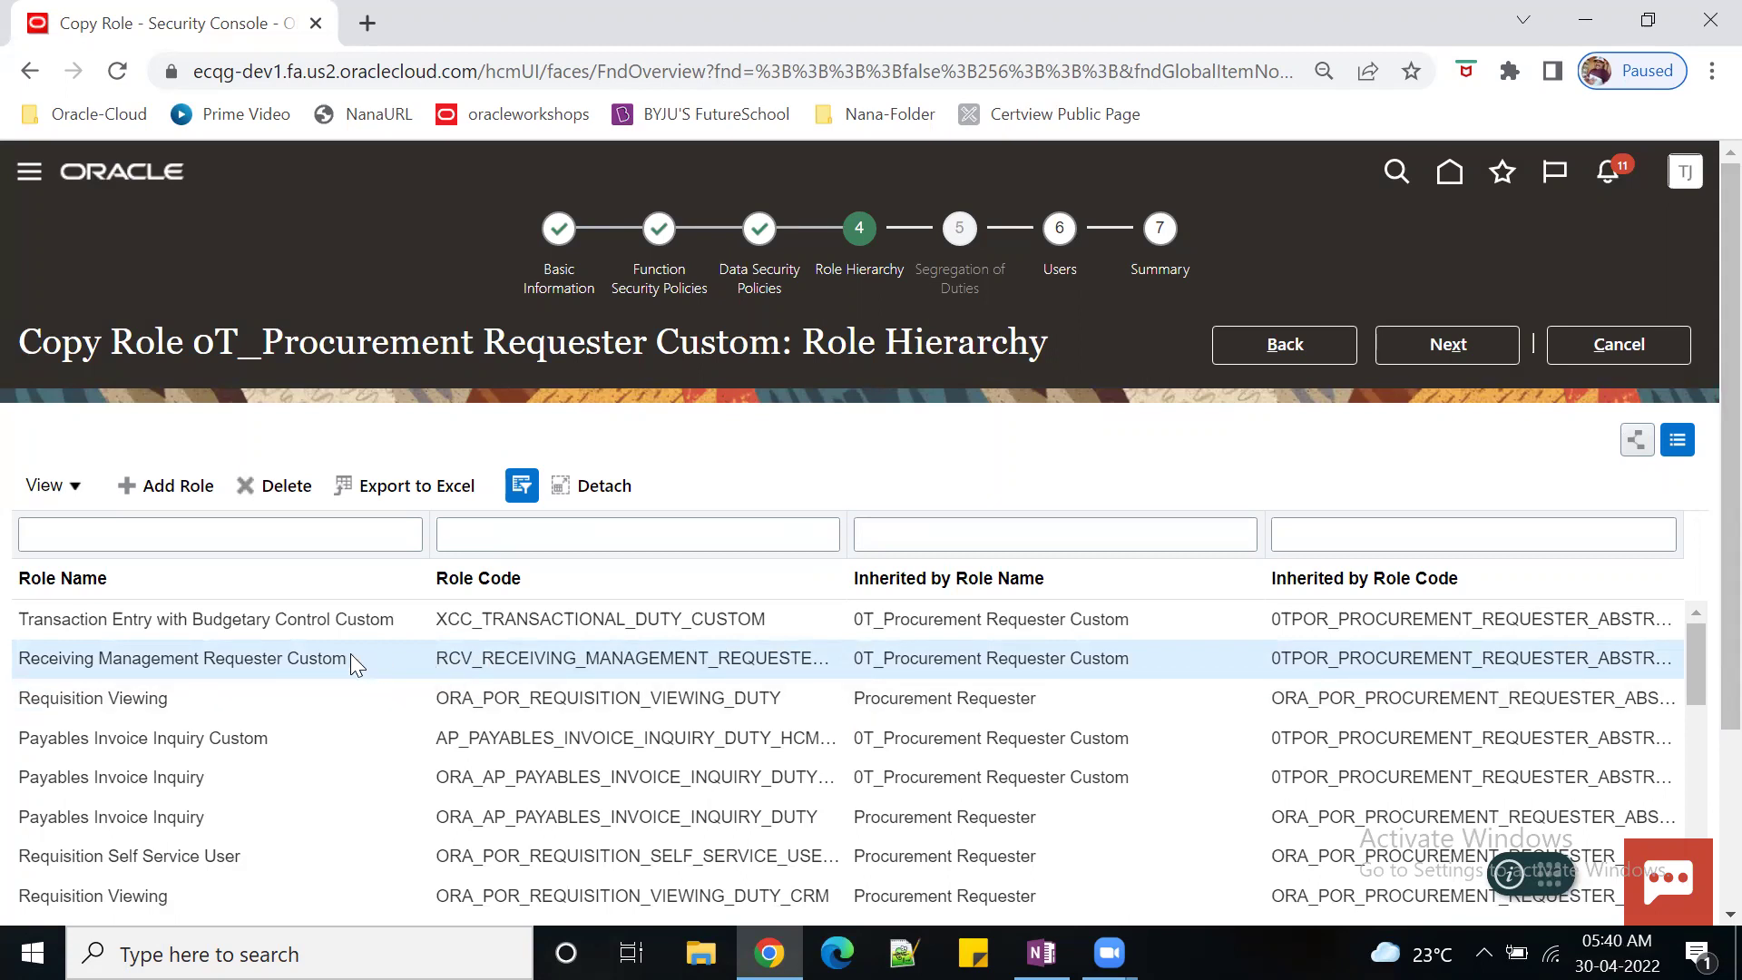
pyautogui.scroll(-2, 1701, 604)
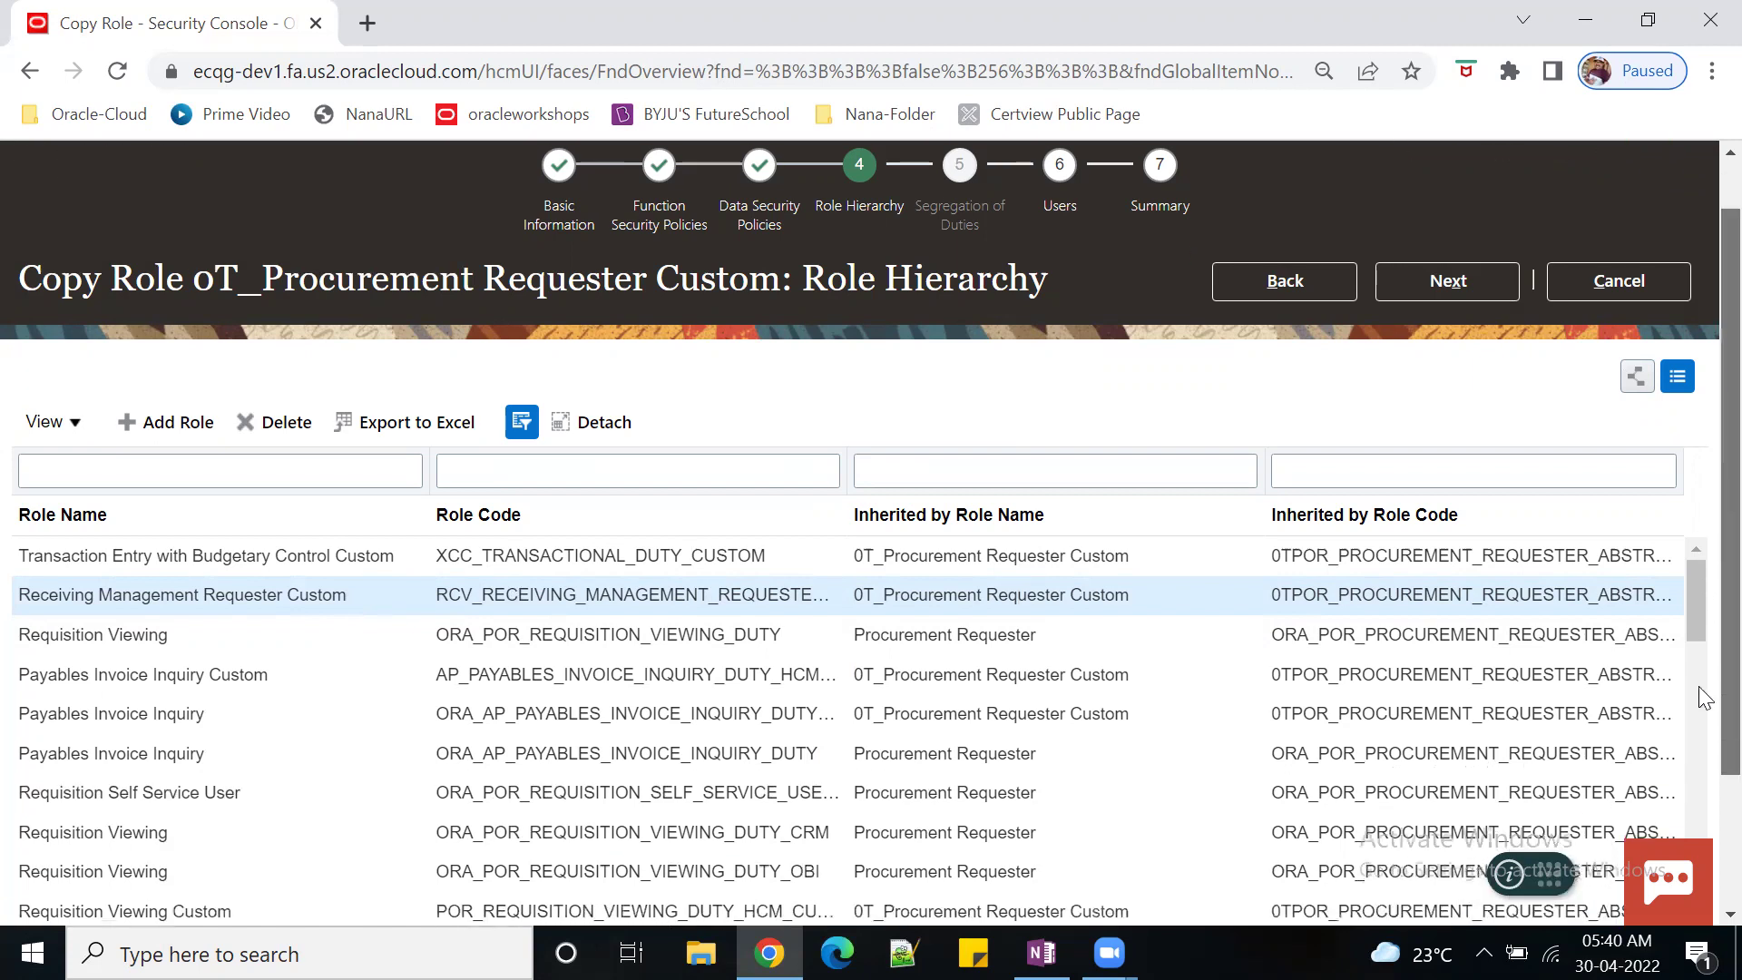
pyautogui.scroll(-1, 1702, 765)
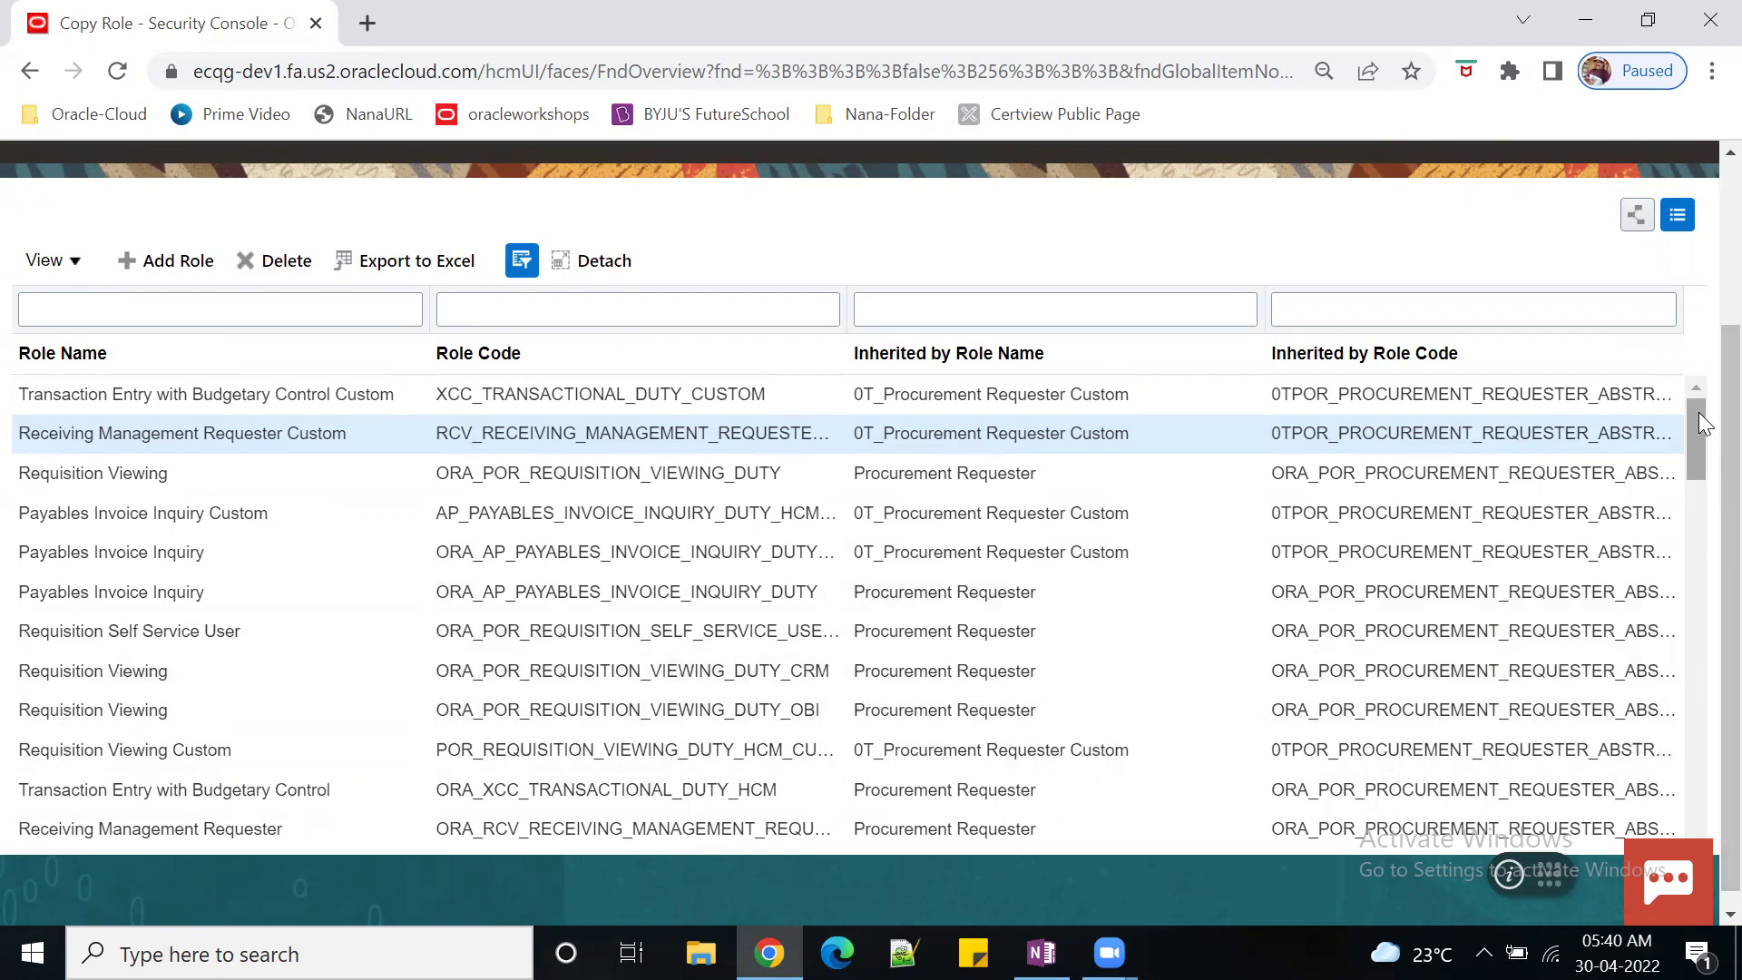
pyautogui.moveTo(1691, 438); pyautogui.dragTo(1698, 493)
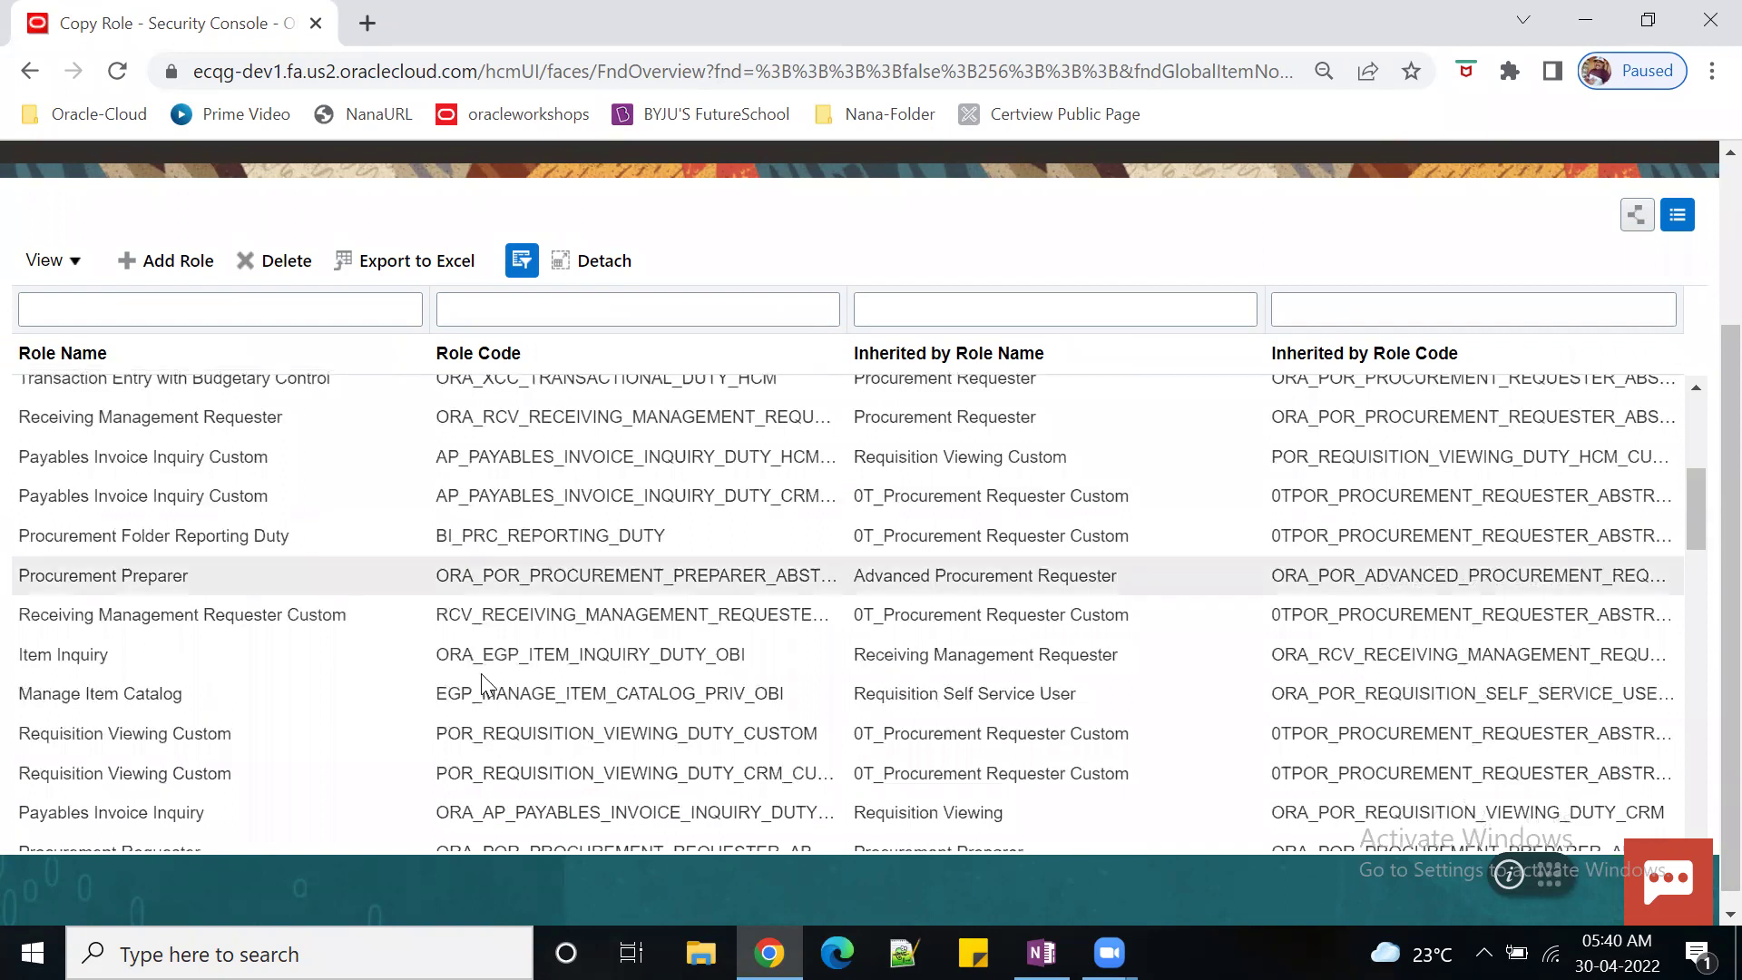
pyautogui.moveTo(1689, 506); pyautogui.dragTo(1699, 388)
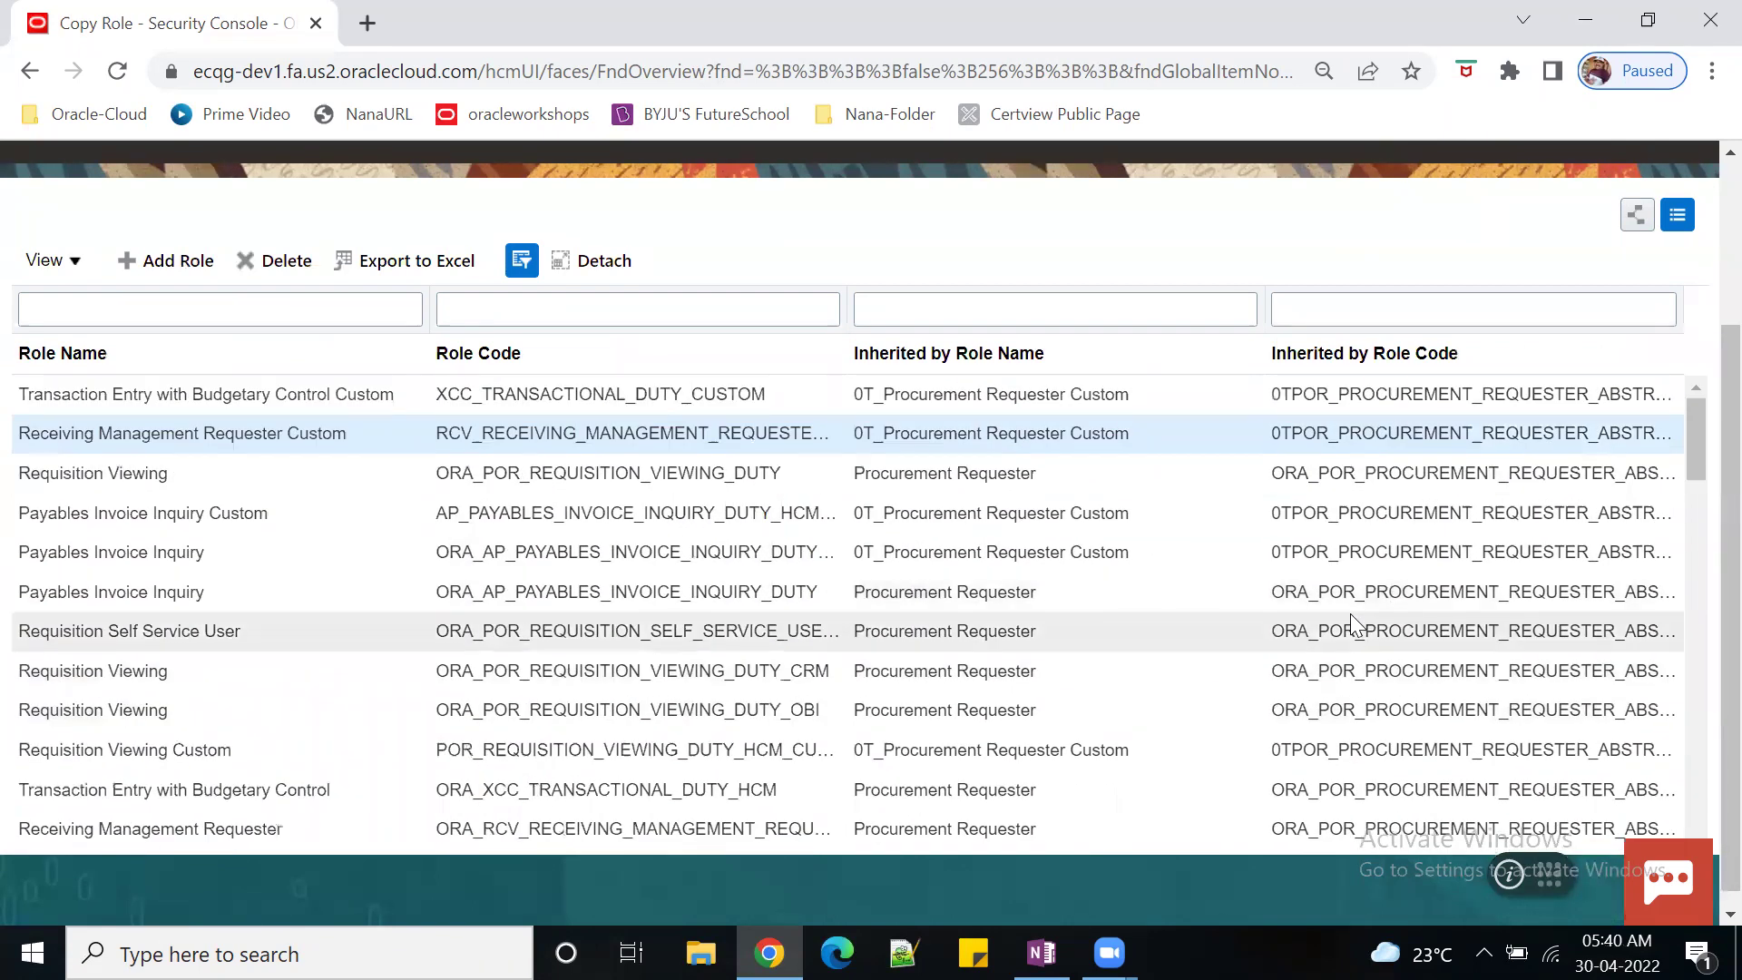
pyautogui.scroll(3, 1350, 615)
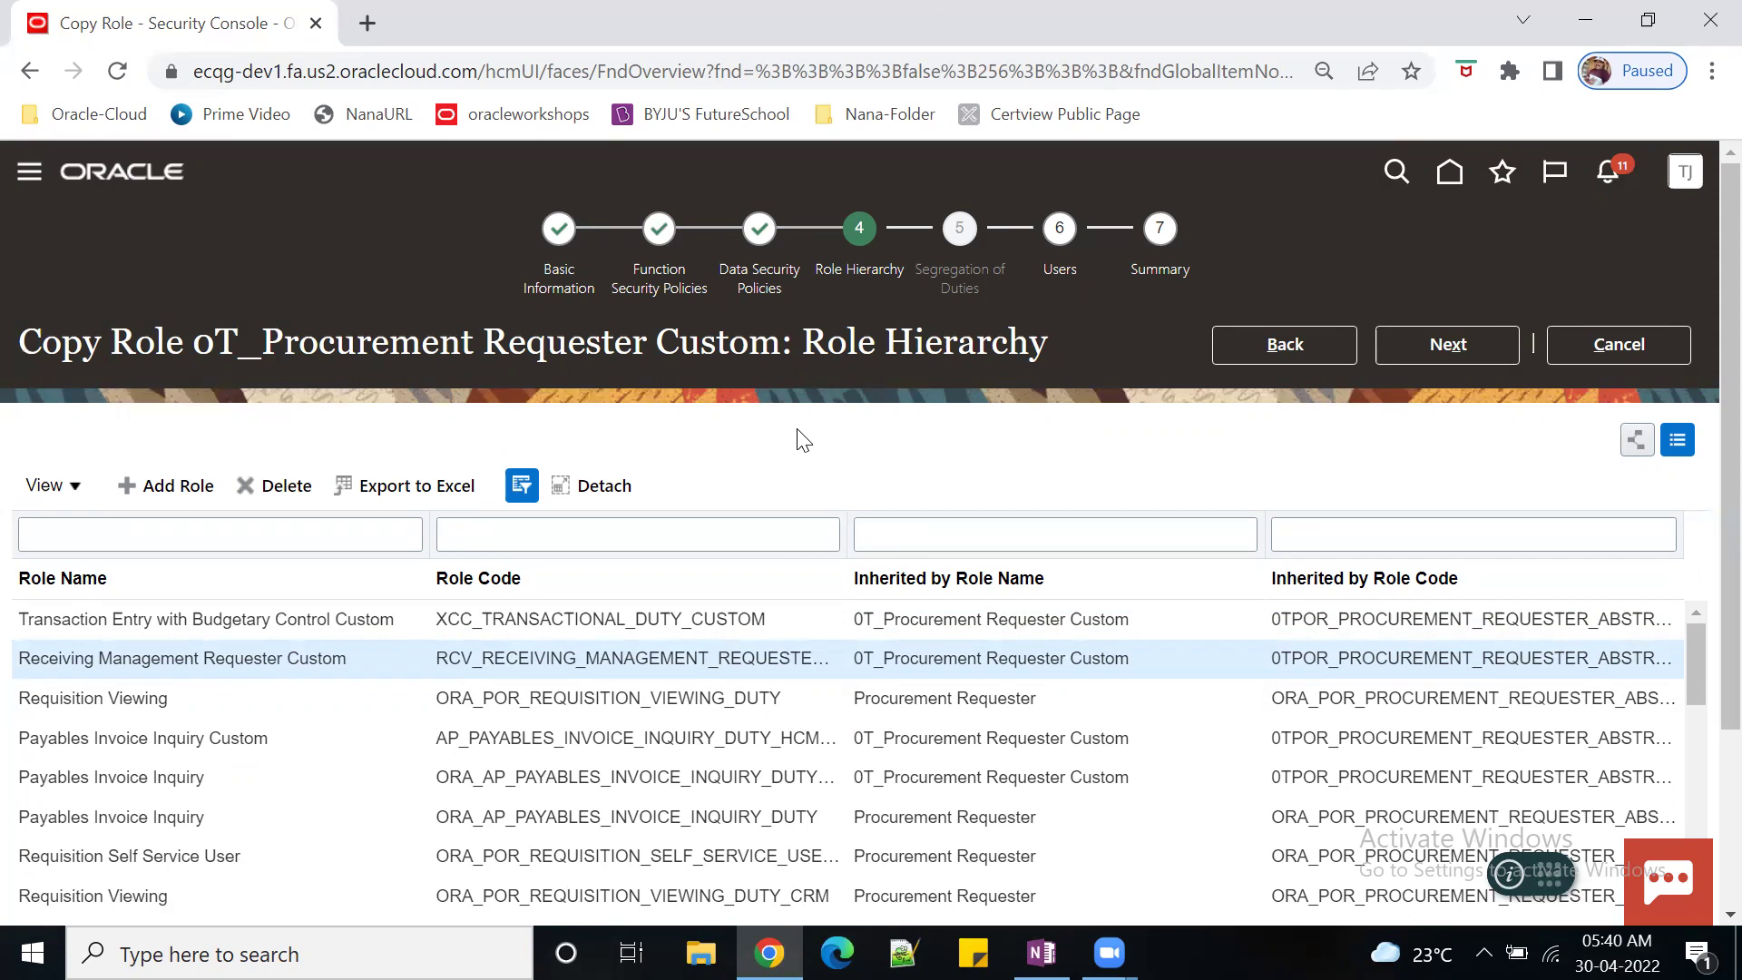
# - Advance to the Users stage, search for the test user with the Gmail login and add that user to the role
pyautogui.click(1446, 345)
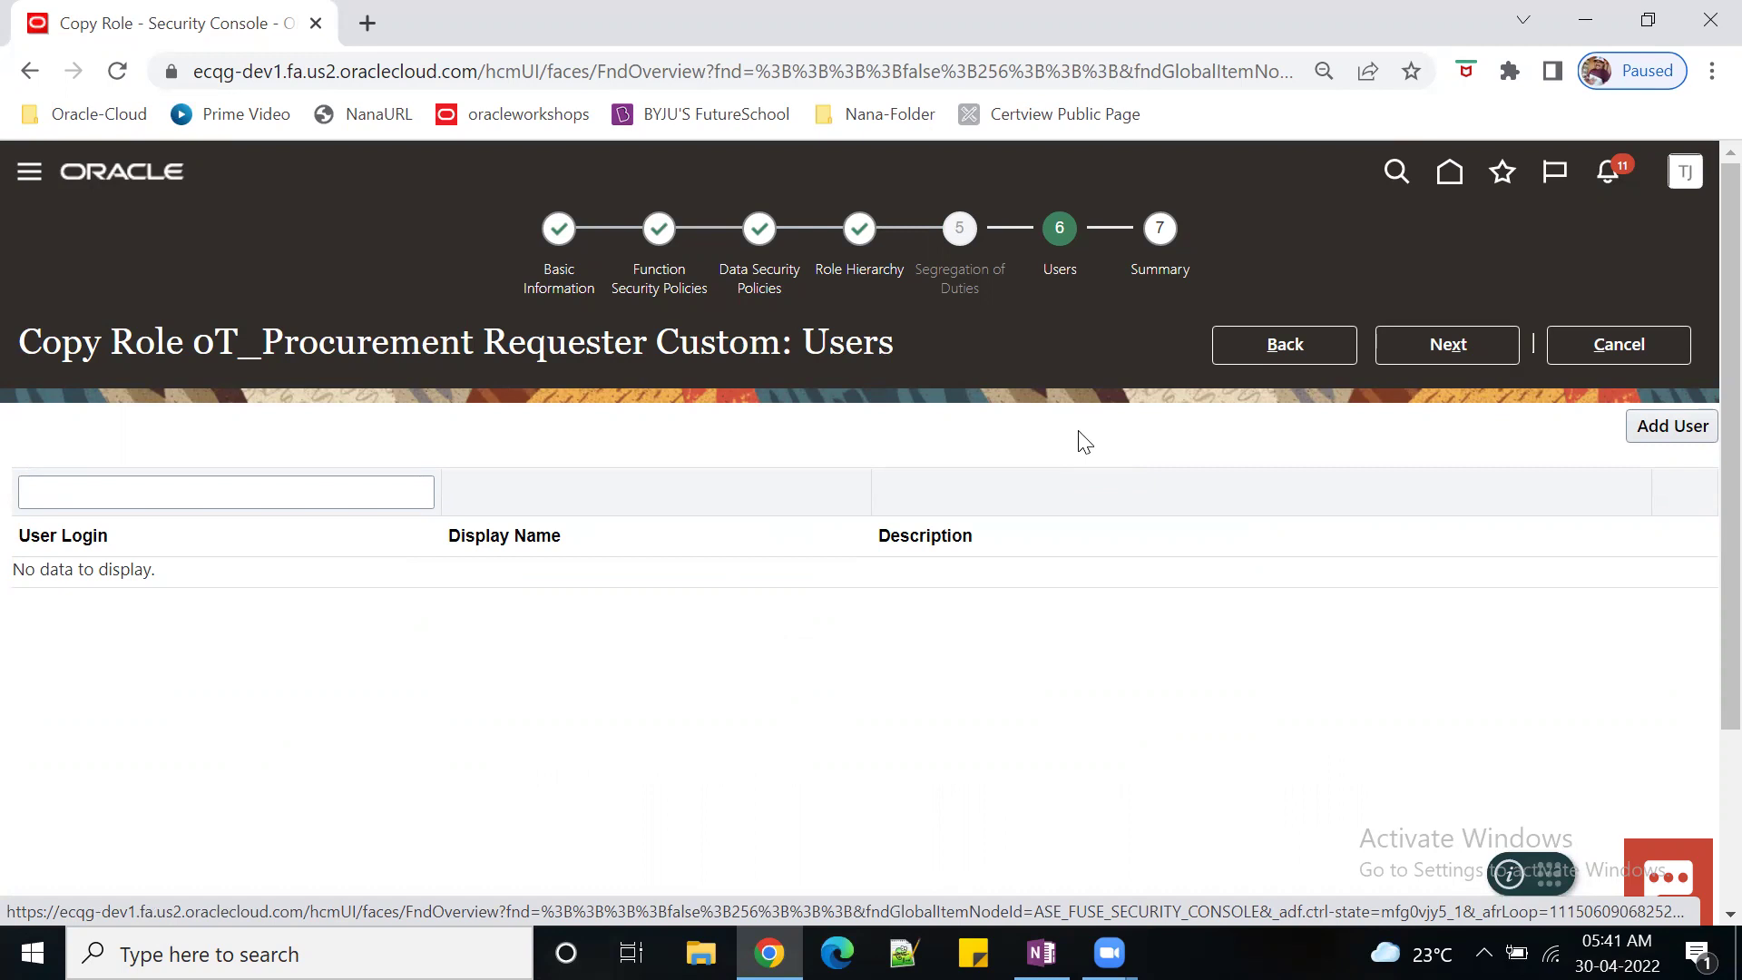
pyautogui.click(1679, 426)
pyautogui.click(925, 308)
pyautogui.write('TEST123')
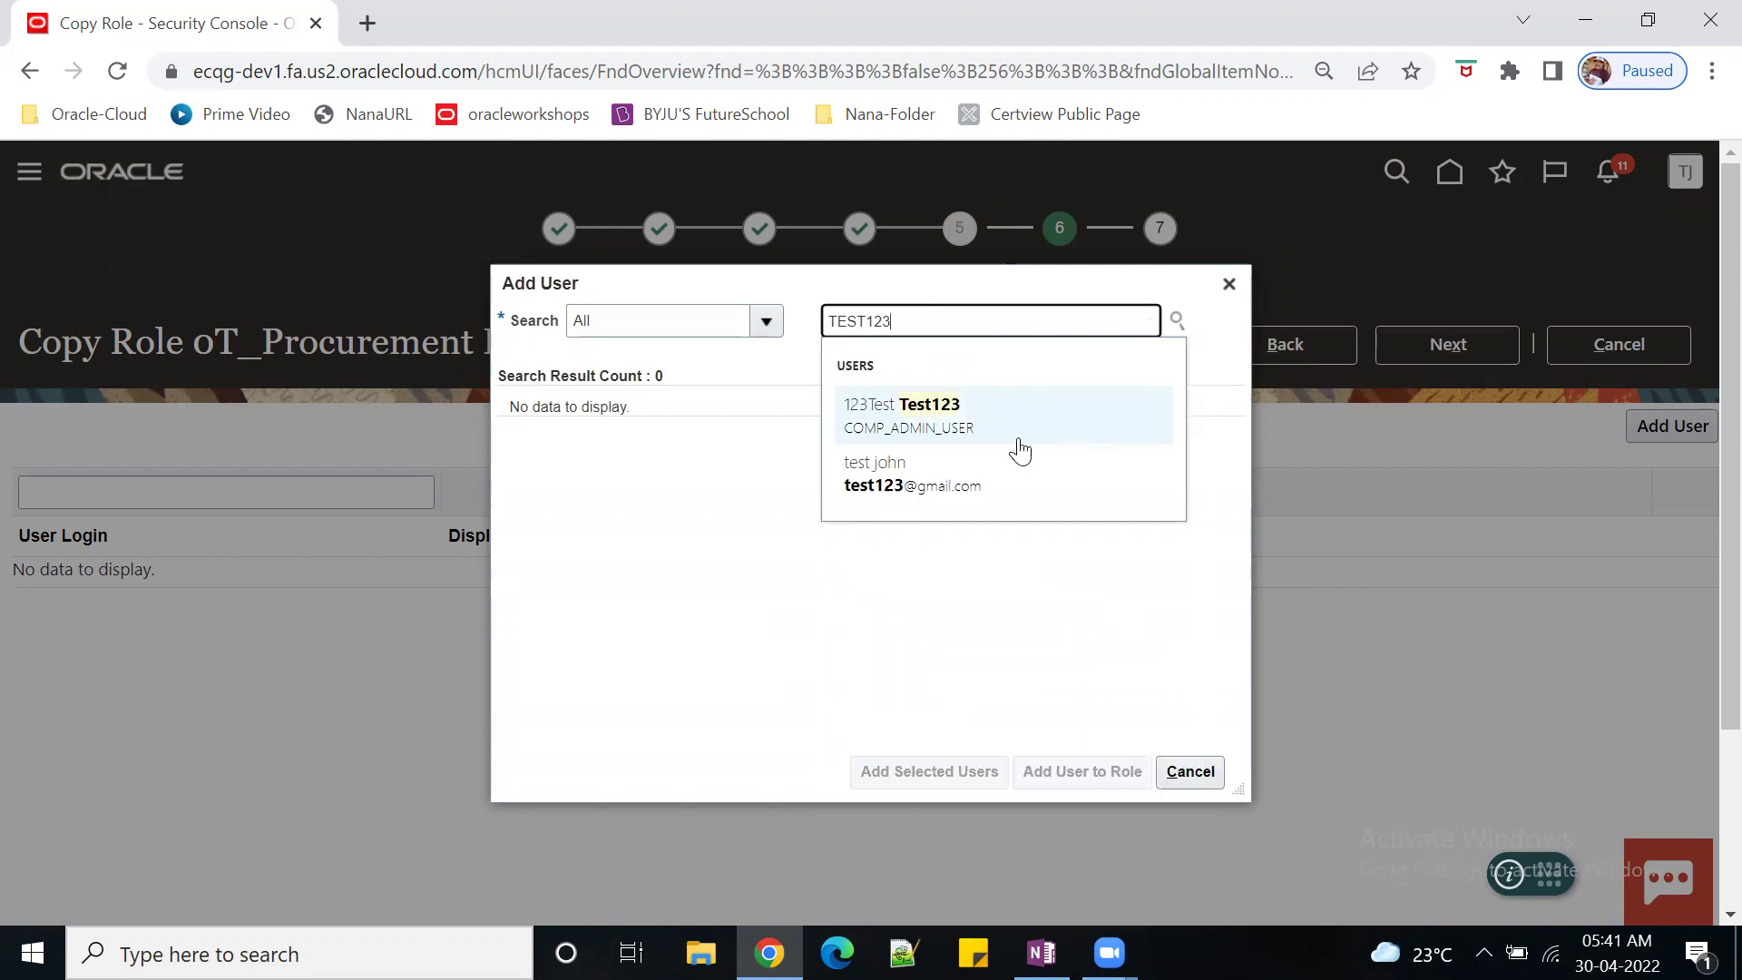
pyautogui.click(912, 481)
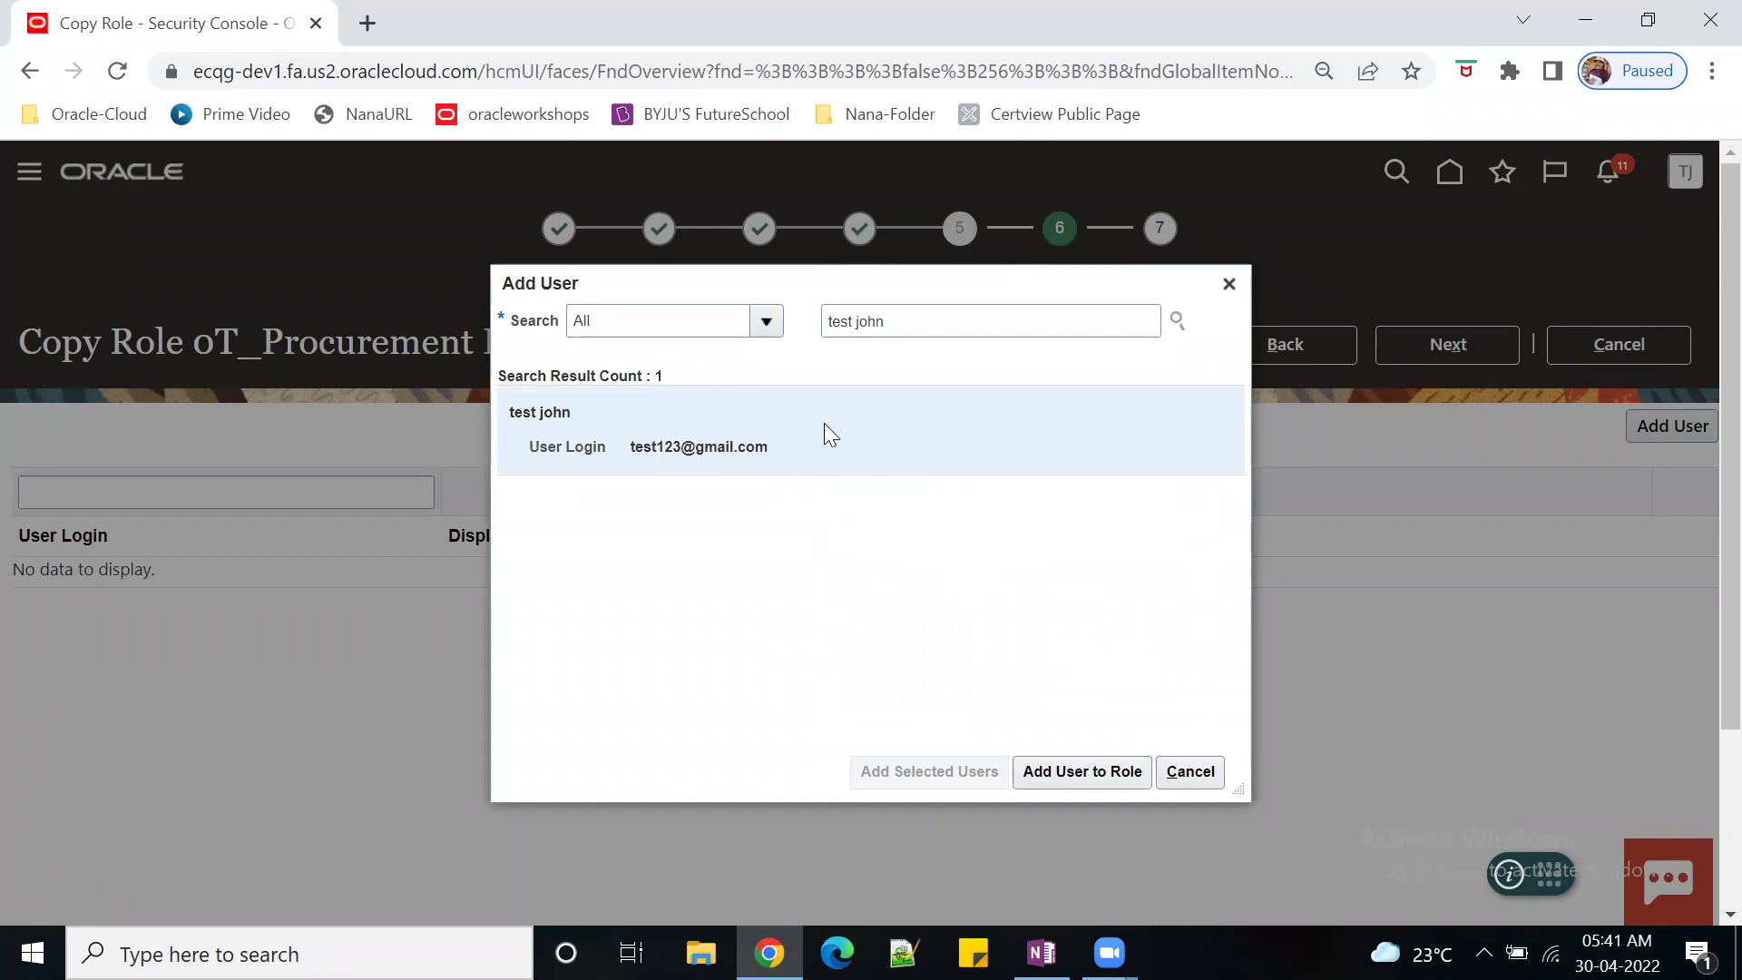
pyautogui.click(1091, 780)
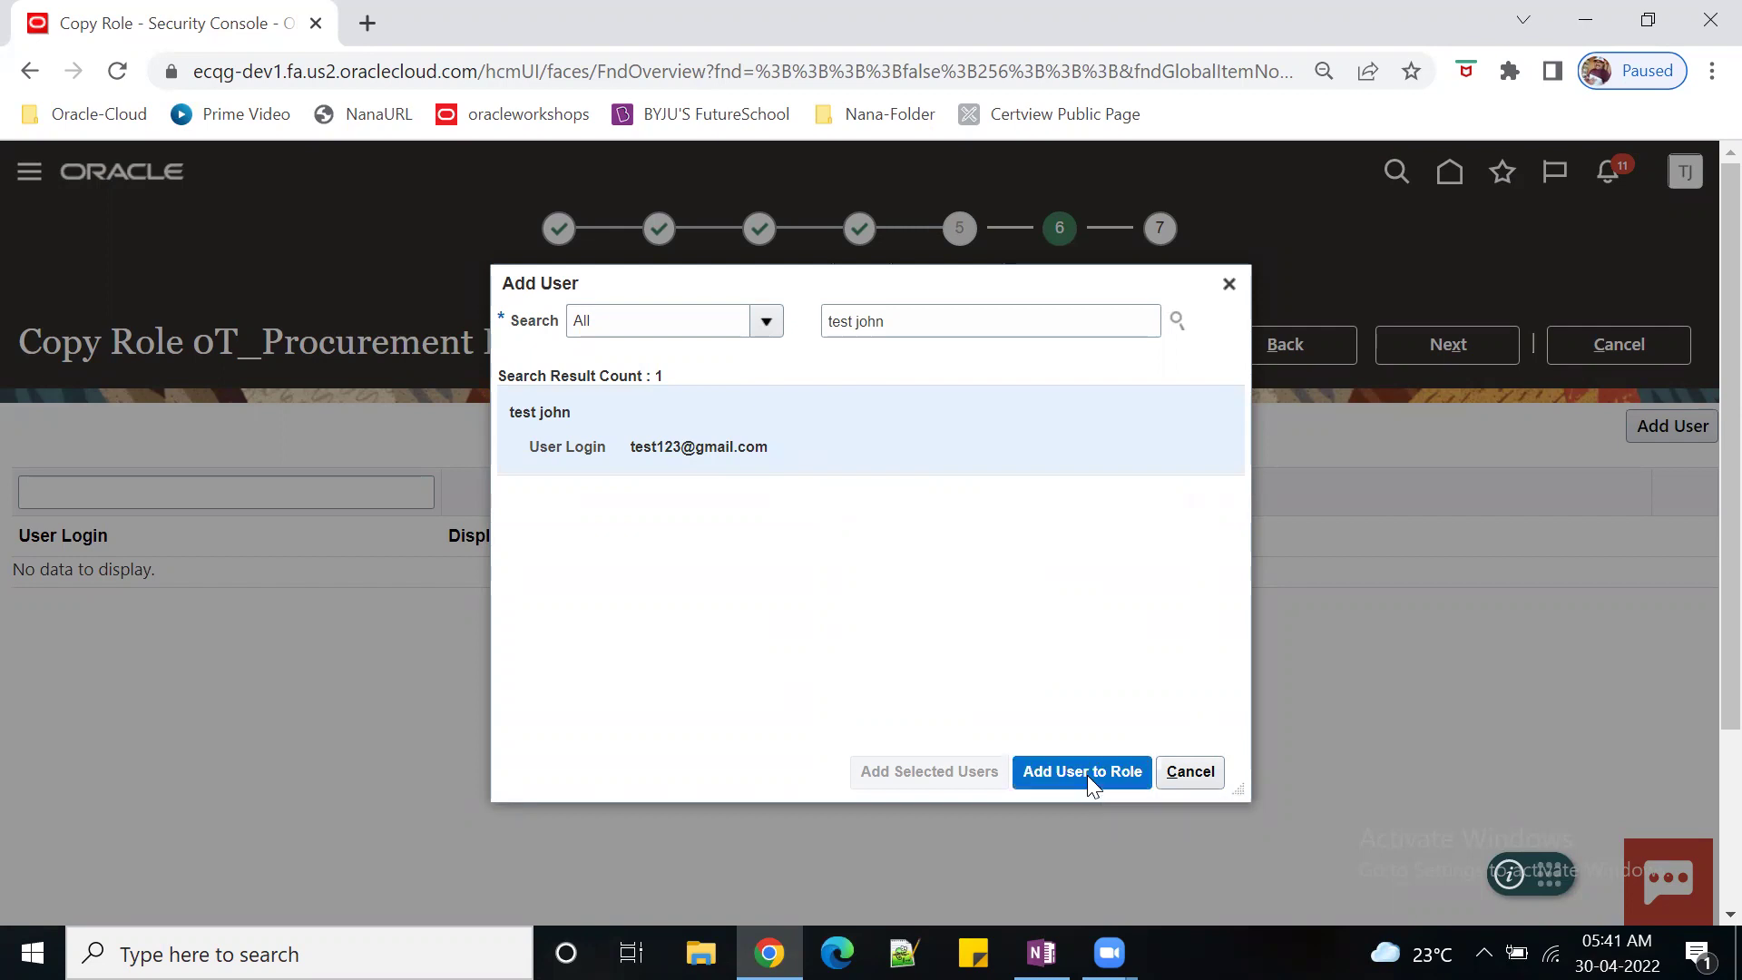
pyautogui.click(1188, 771)
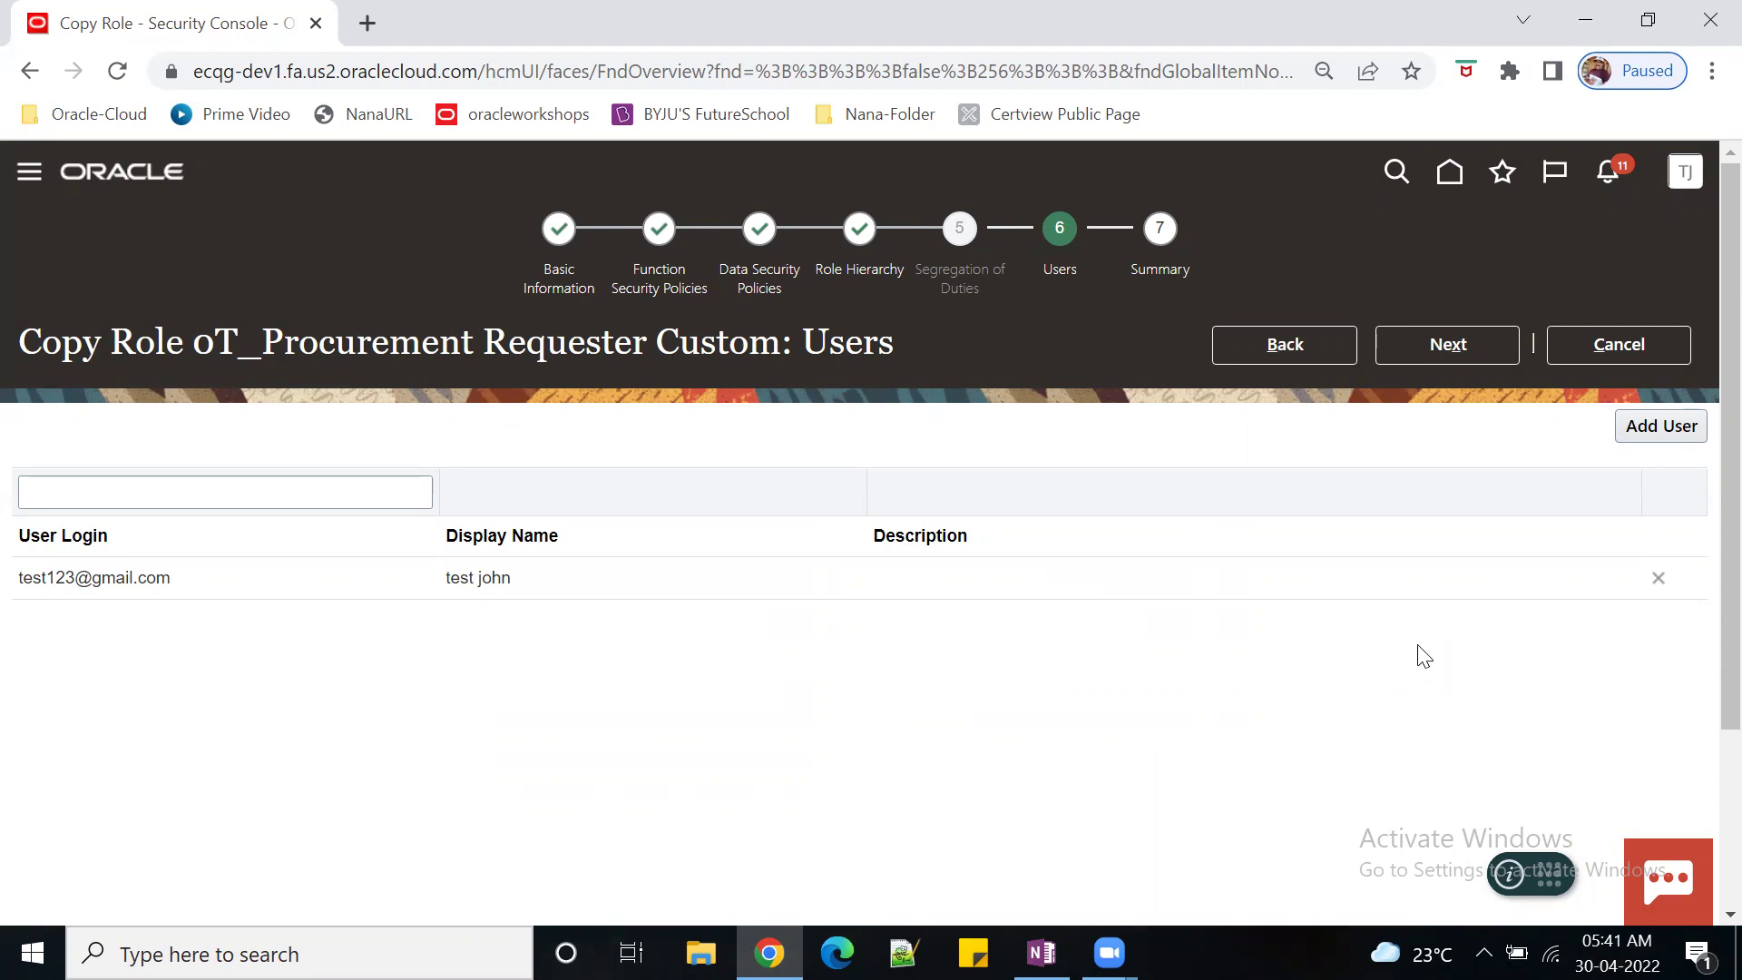
# - Return from the Users stage to Function Security Policies and review the role's privileges and resources
pyautogui.click(1275, 344)
pyautogui.click(1276, 349)
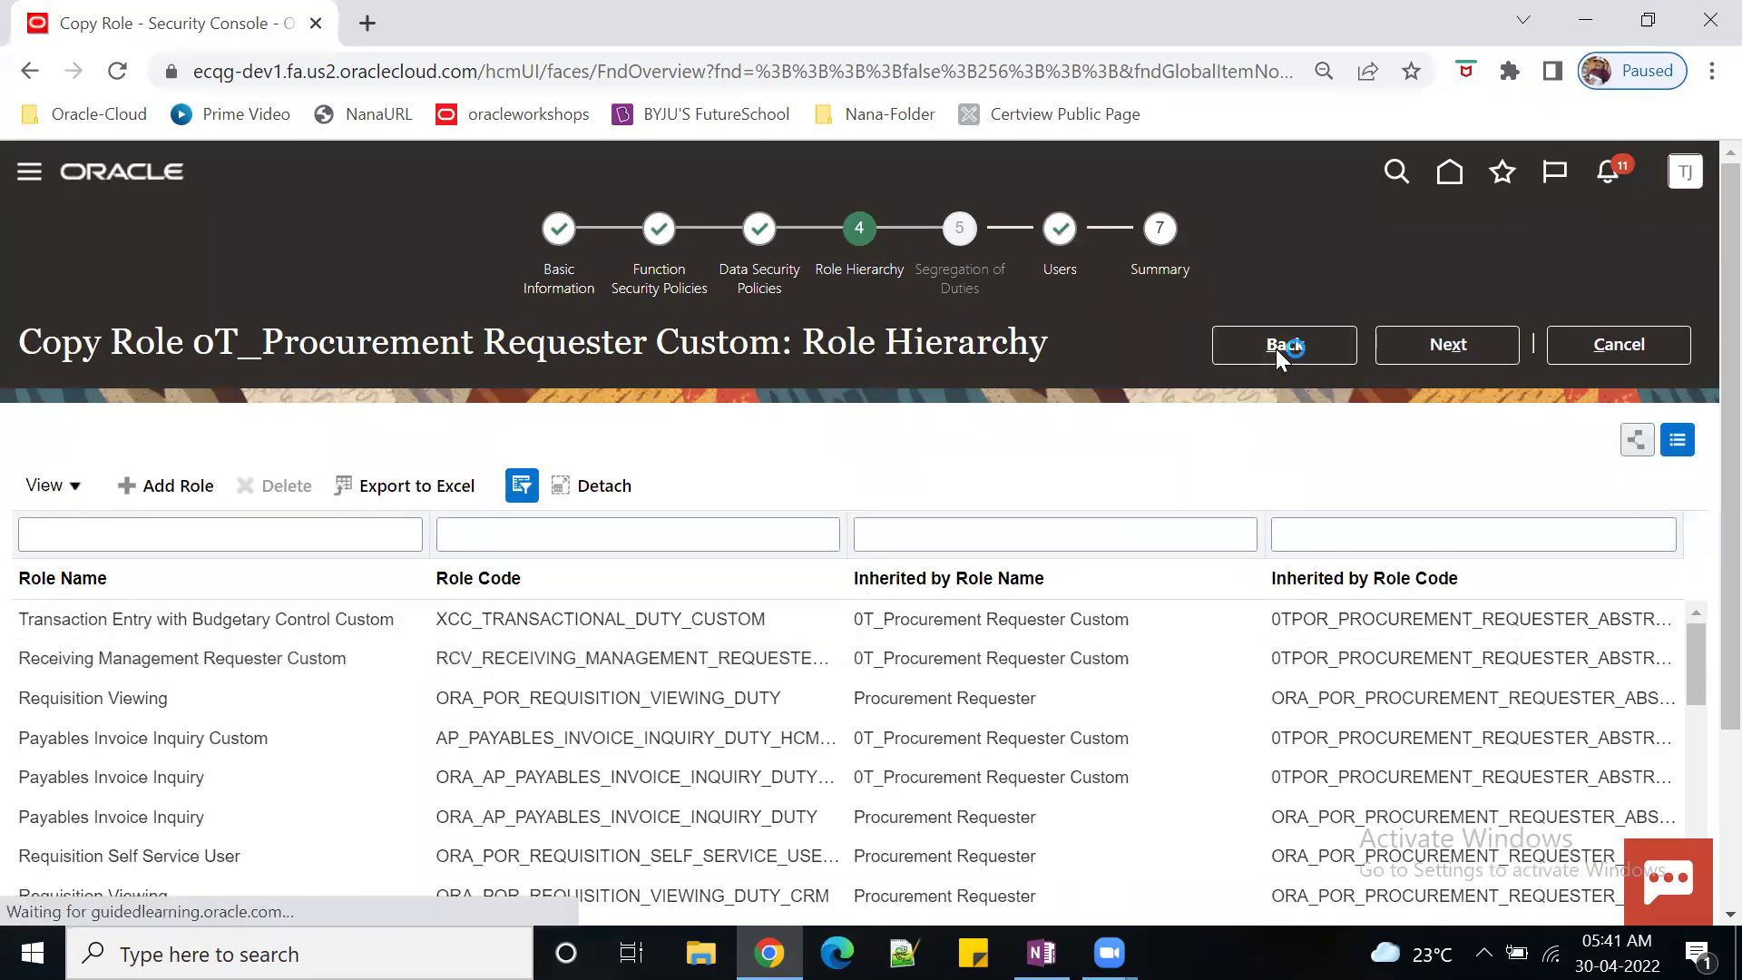
pyautogui.click(1276, 348)
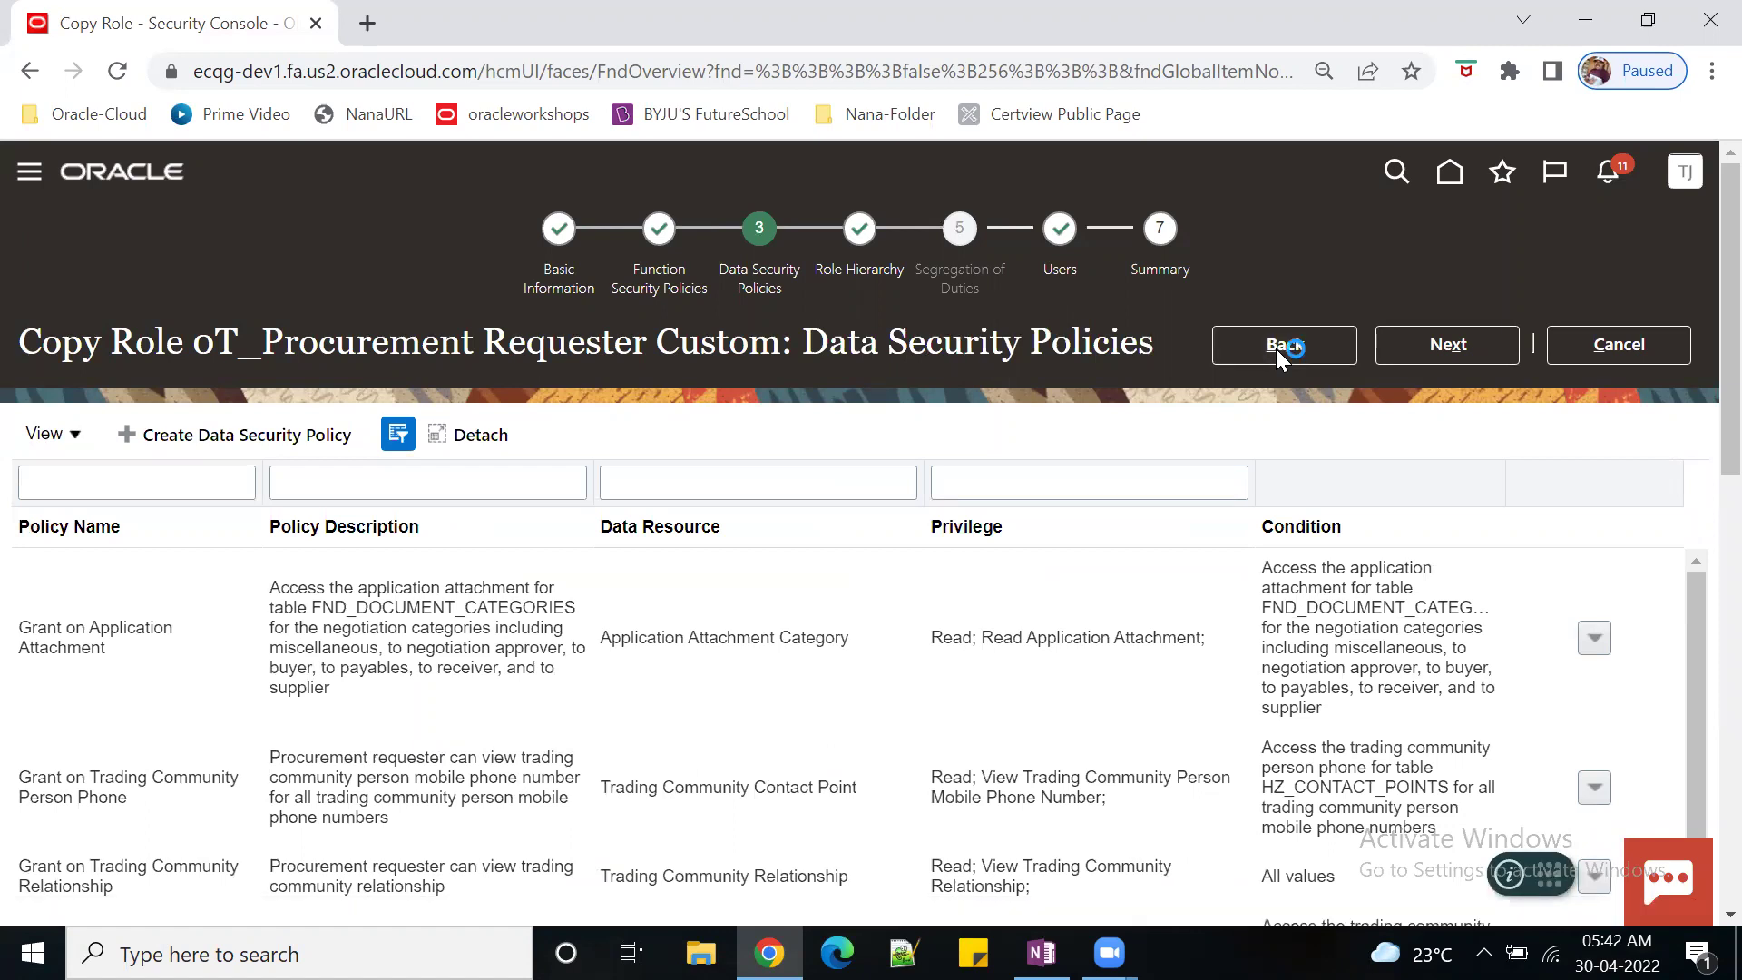
pyautogui.click(1276, 349)
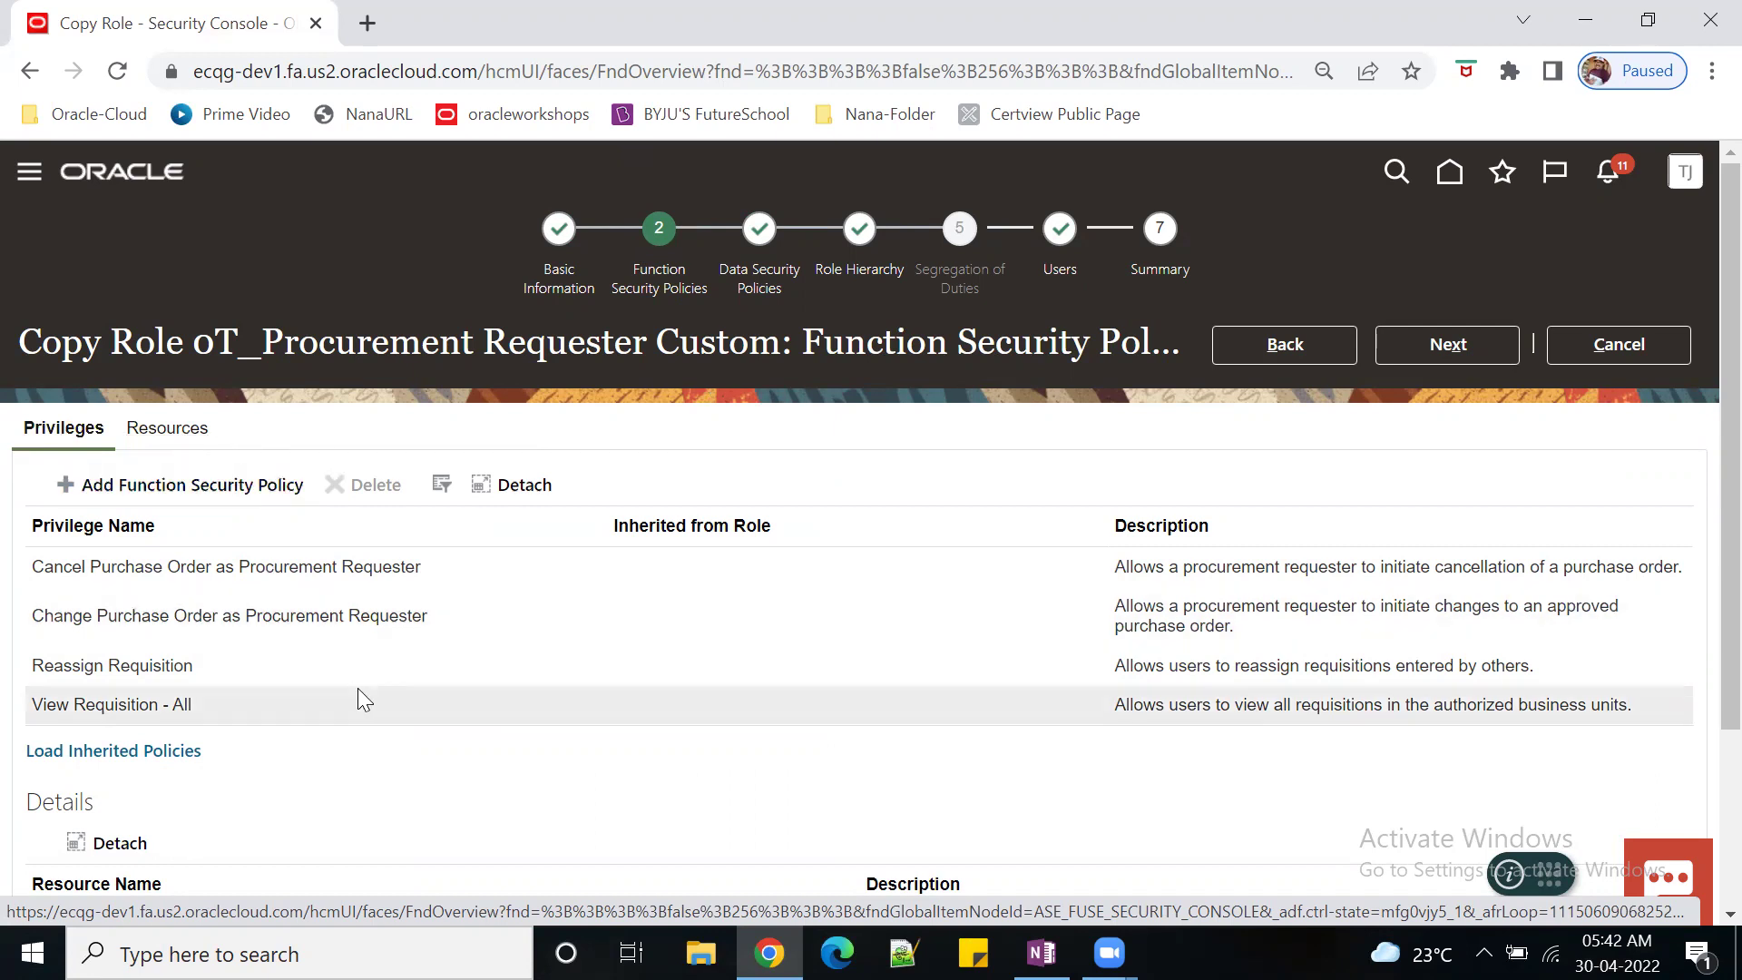
pyautogui.scroll(-3, 357, 688)
pyautogui.scroll(3, 363, 694)
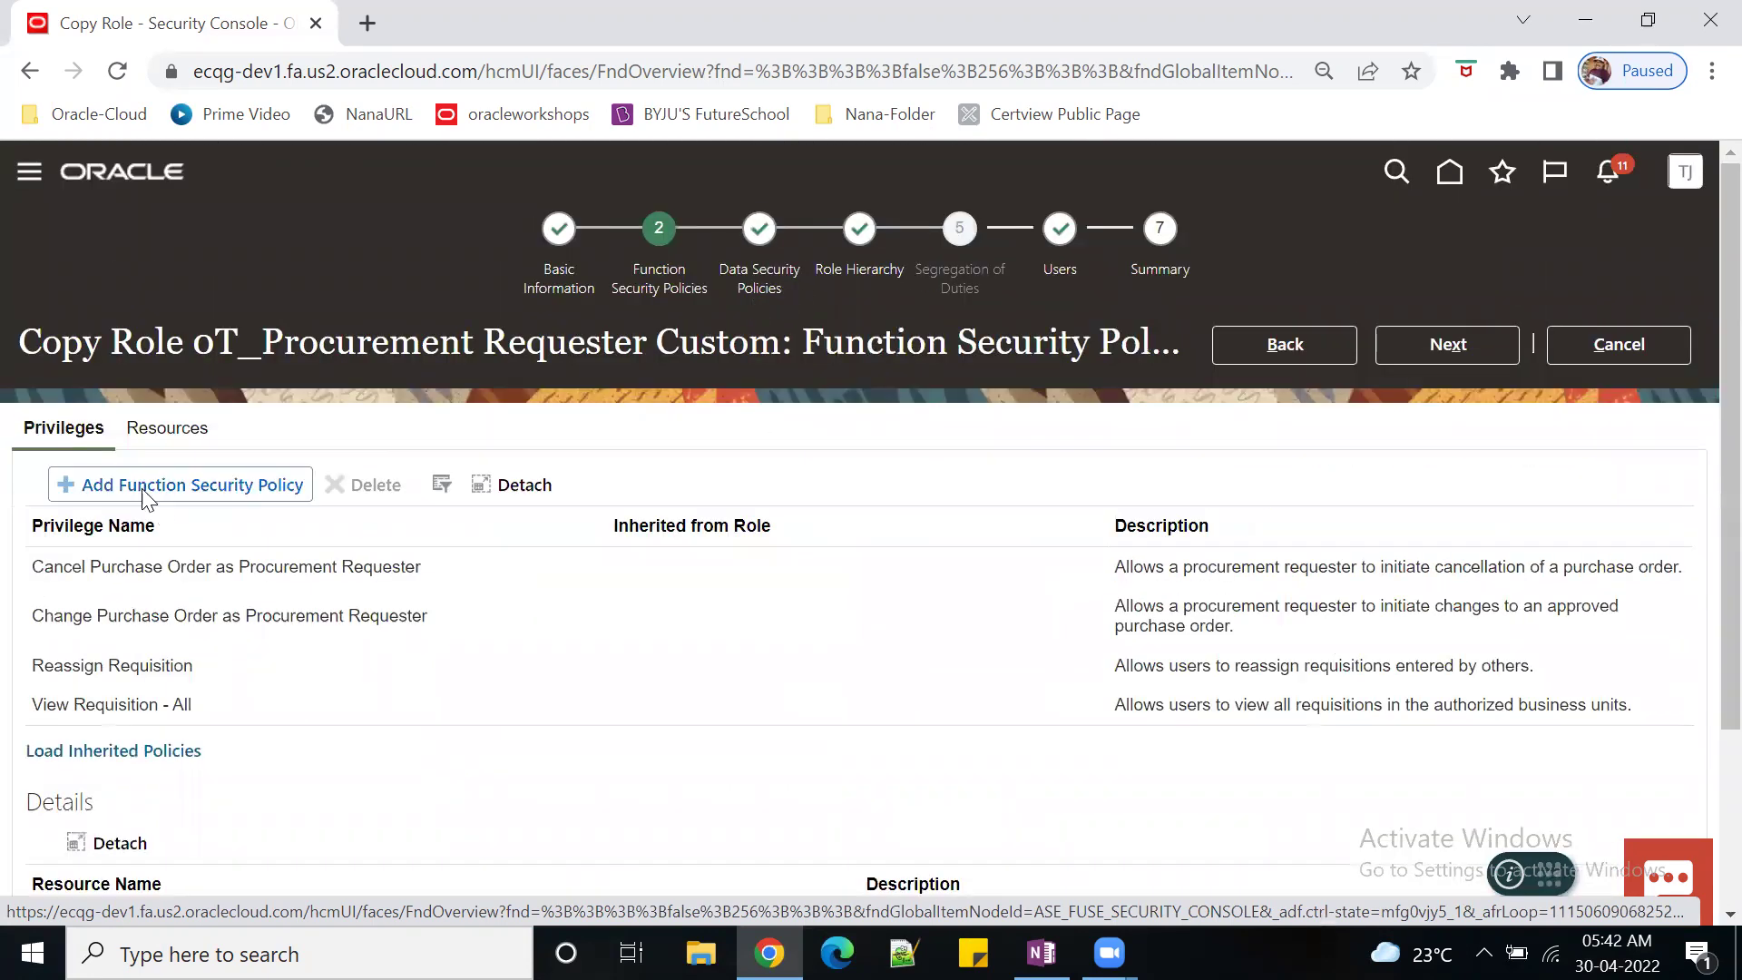
pyautogui.click(145, 427)
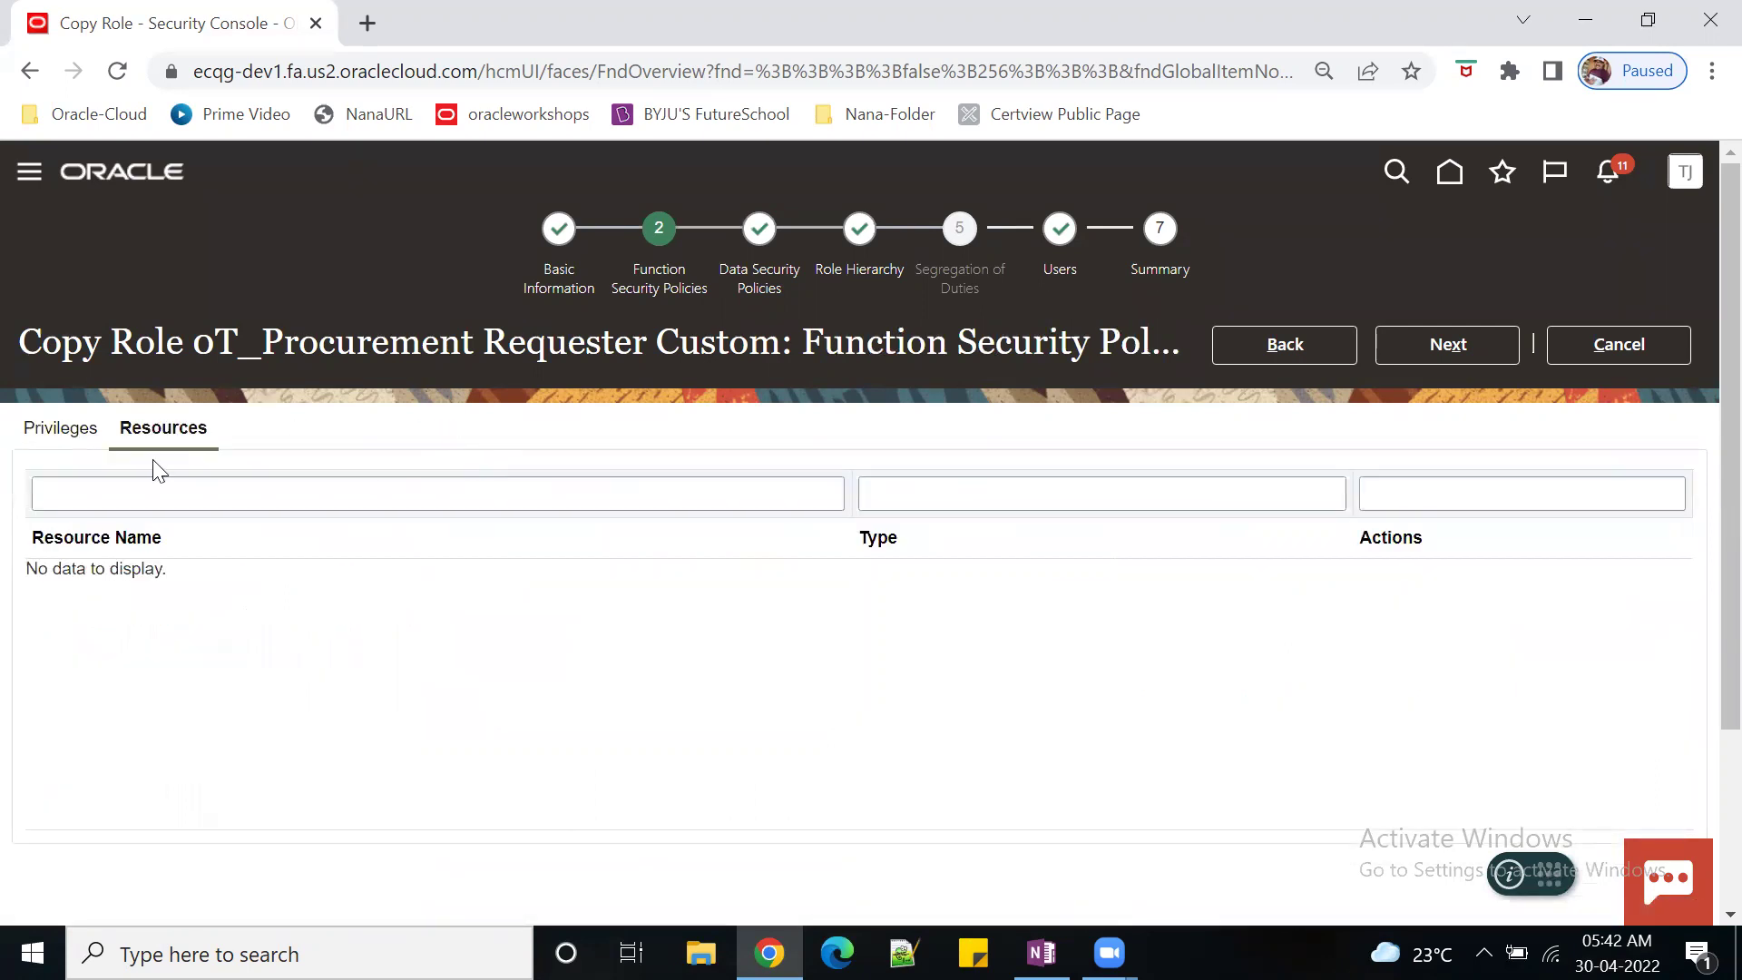
pyautogui.click(42, 441)
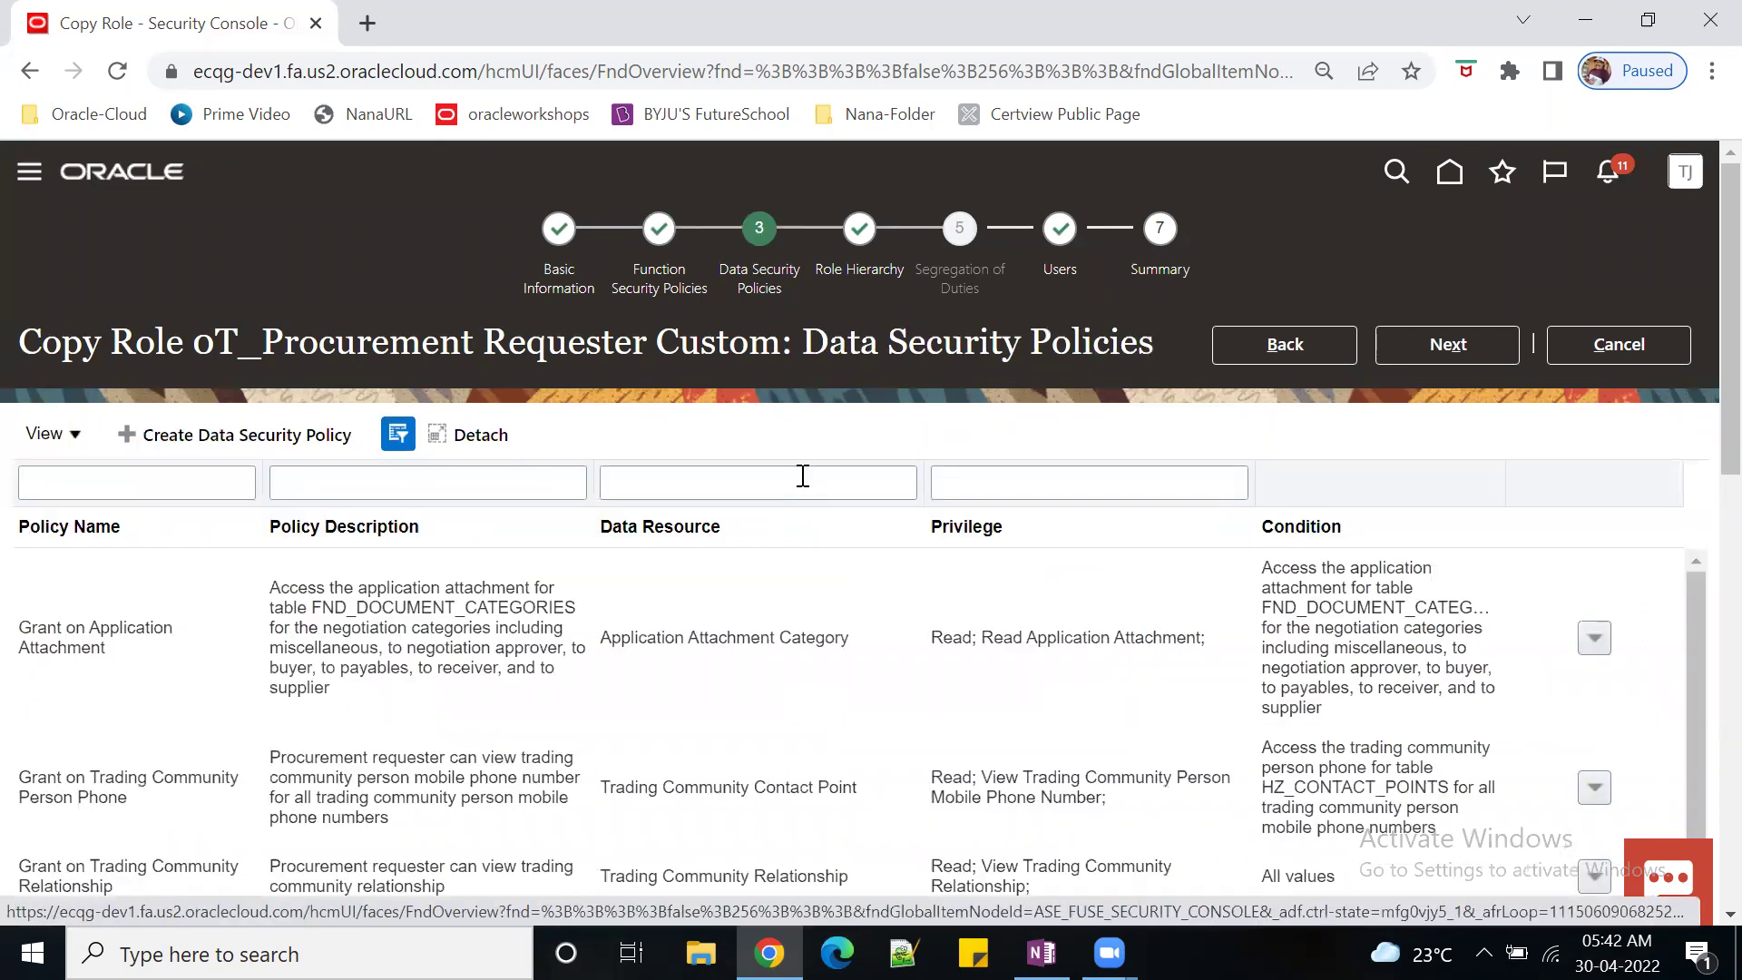
# - Advance through Role Hierarchy and Users to the Summary, and expand the function and data security policy changes for review
pyautogui.click(866, 272)
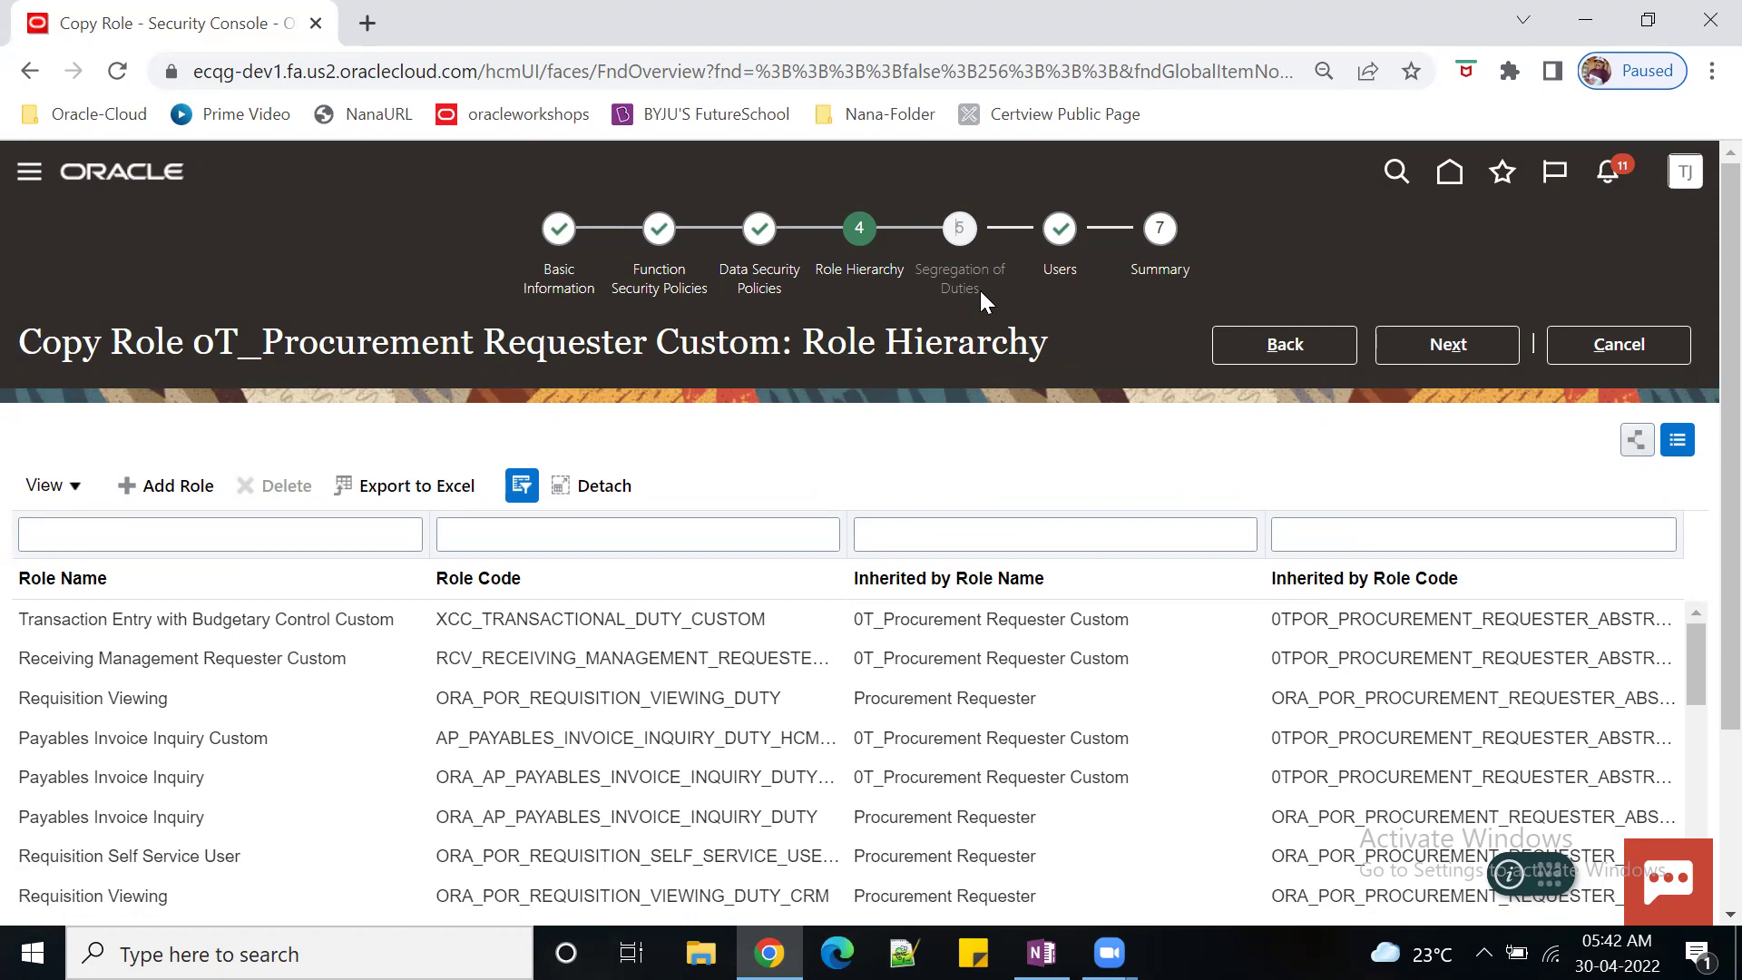
pyautogui.click(1419, 349)
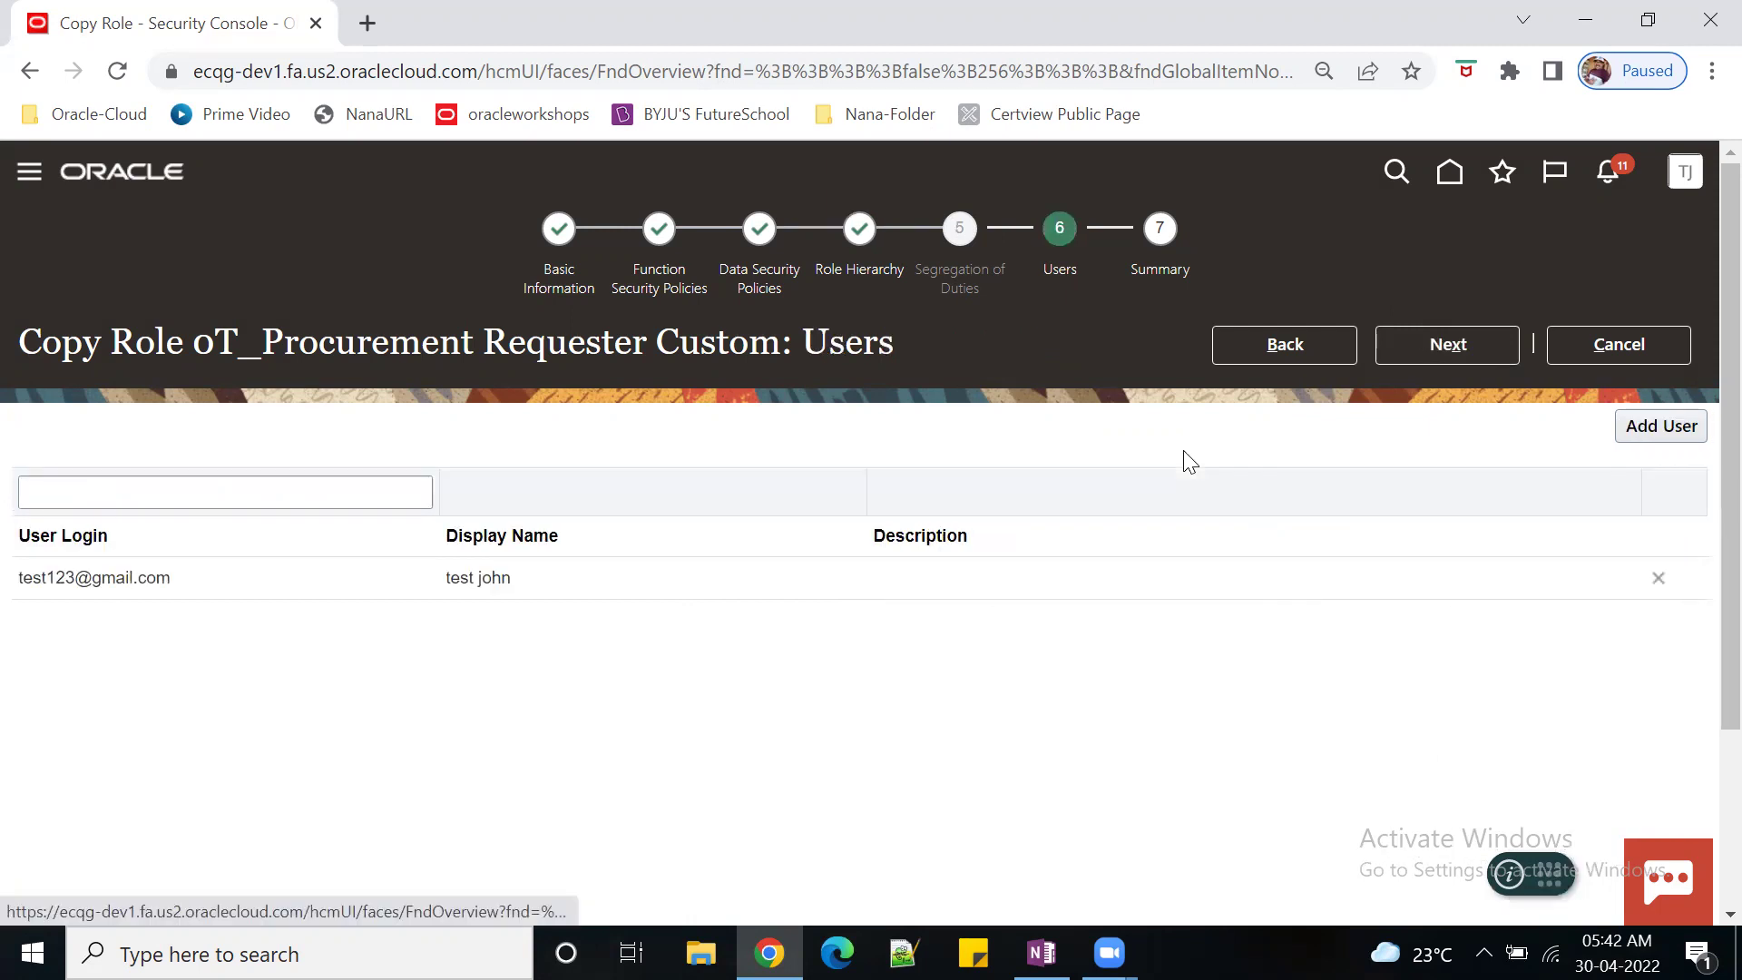
pyautogui.click(1456, 346)
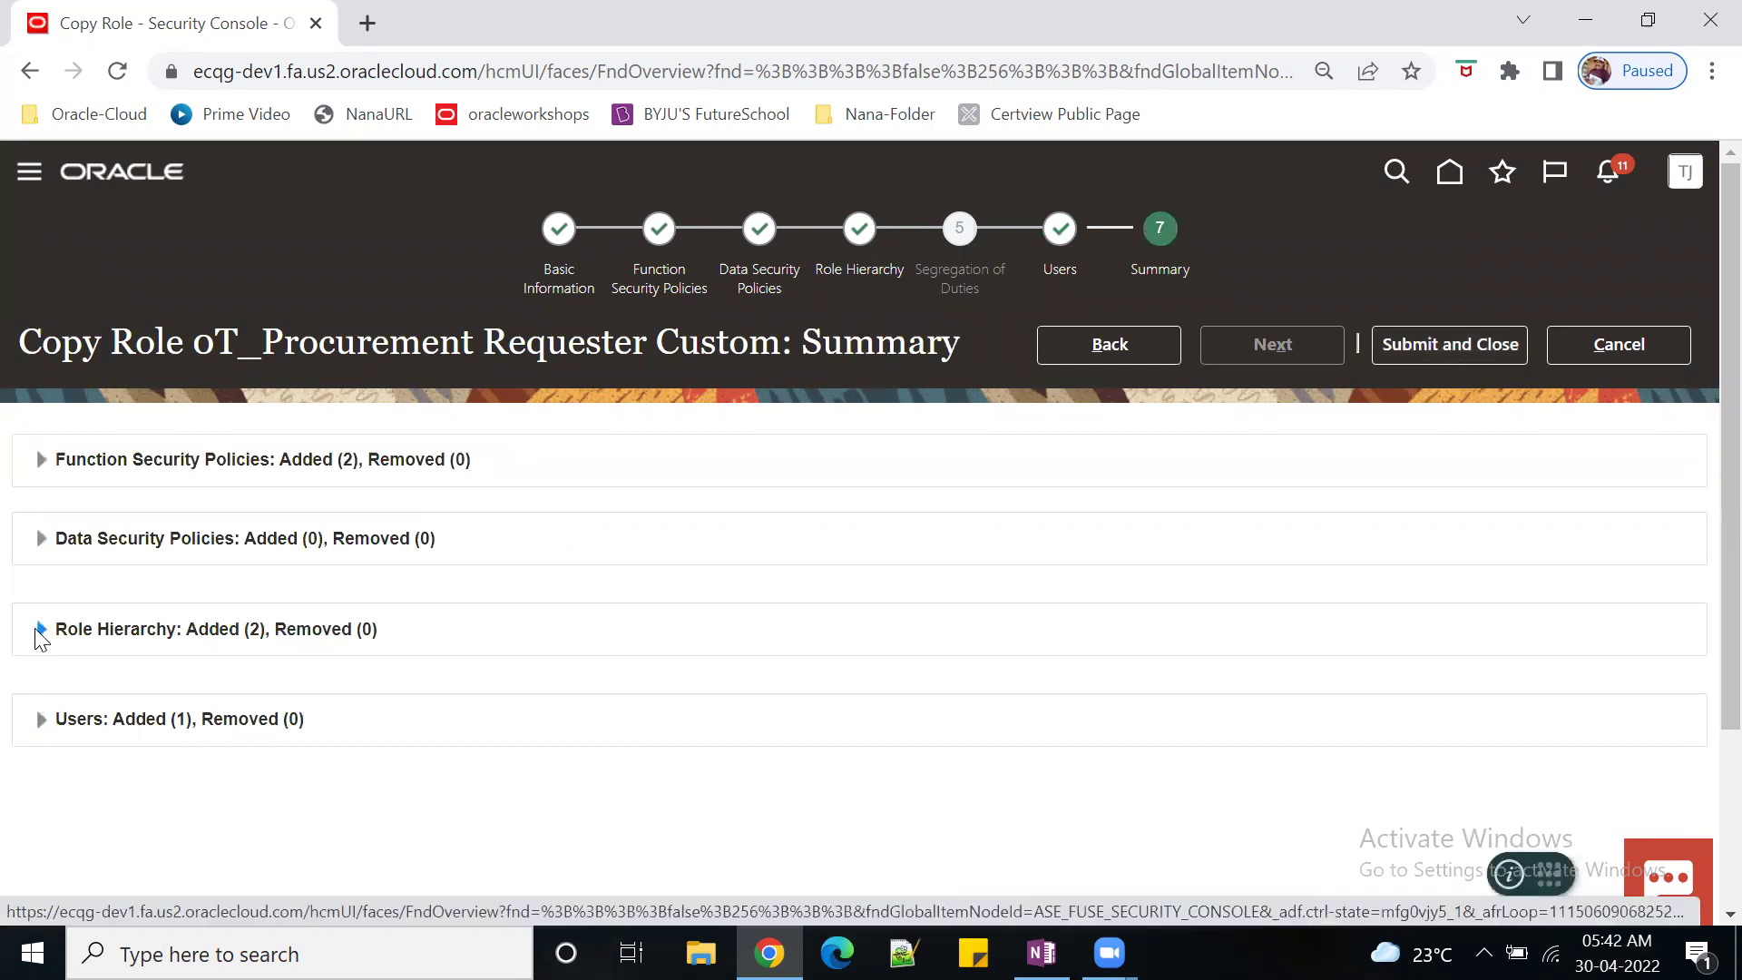
pyautogui.click(40, 538)
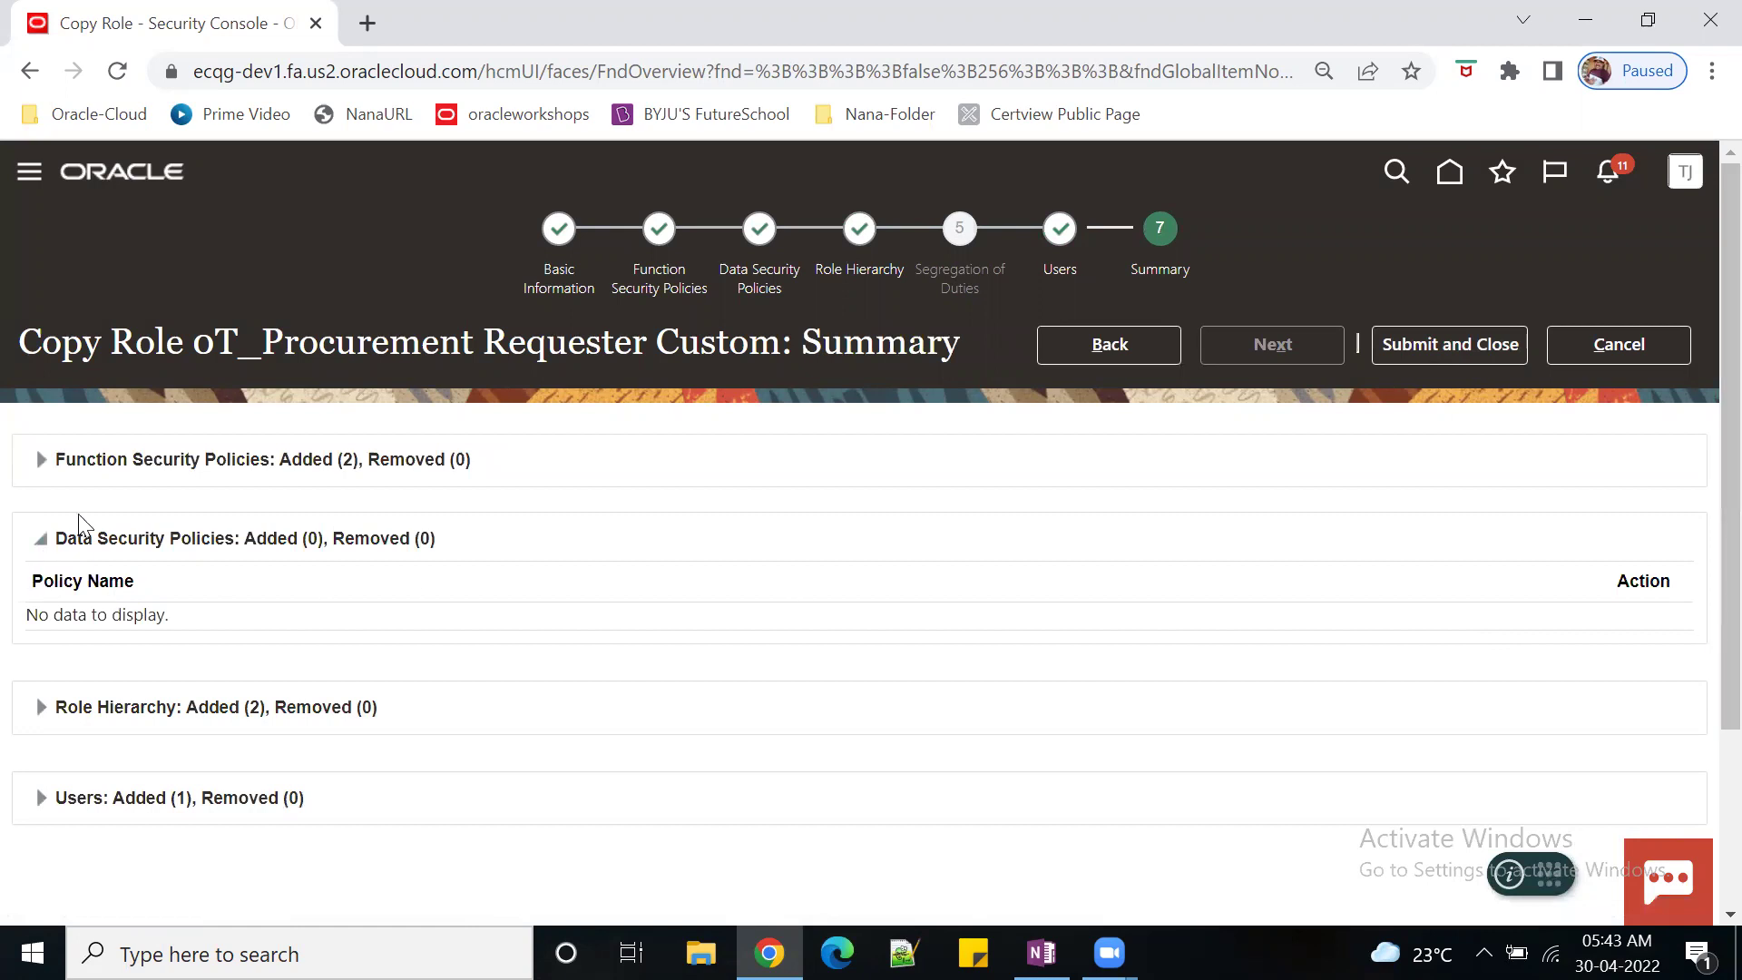
pyautogui.click(41, 462)
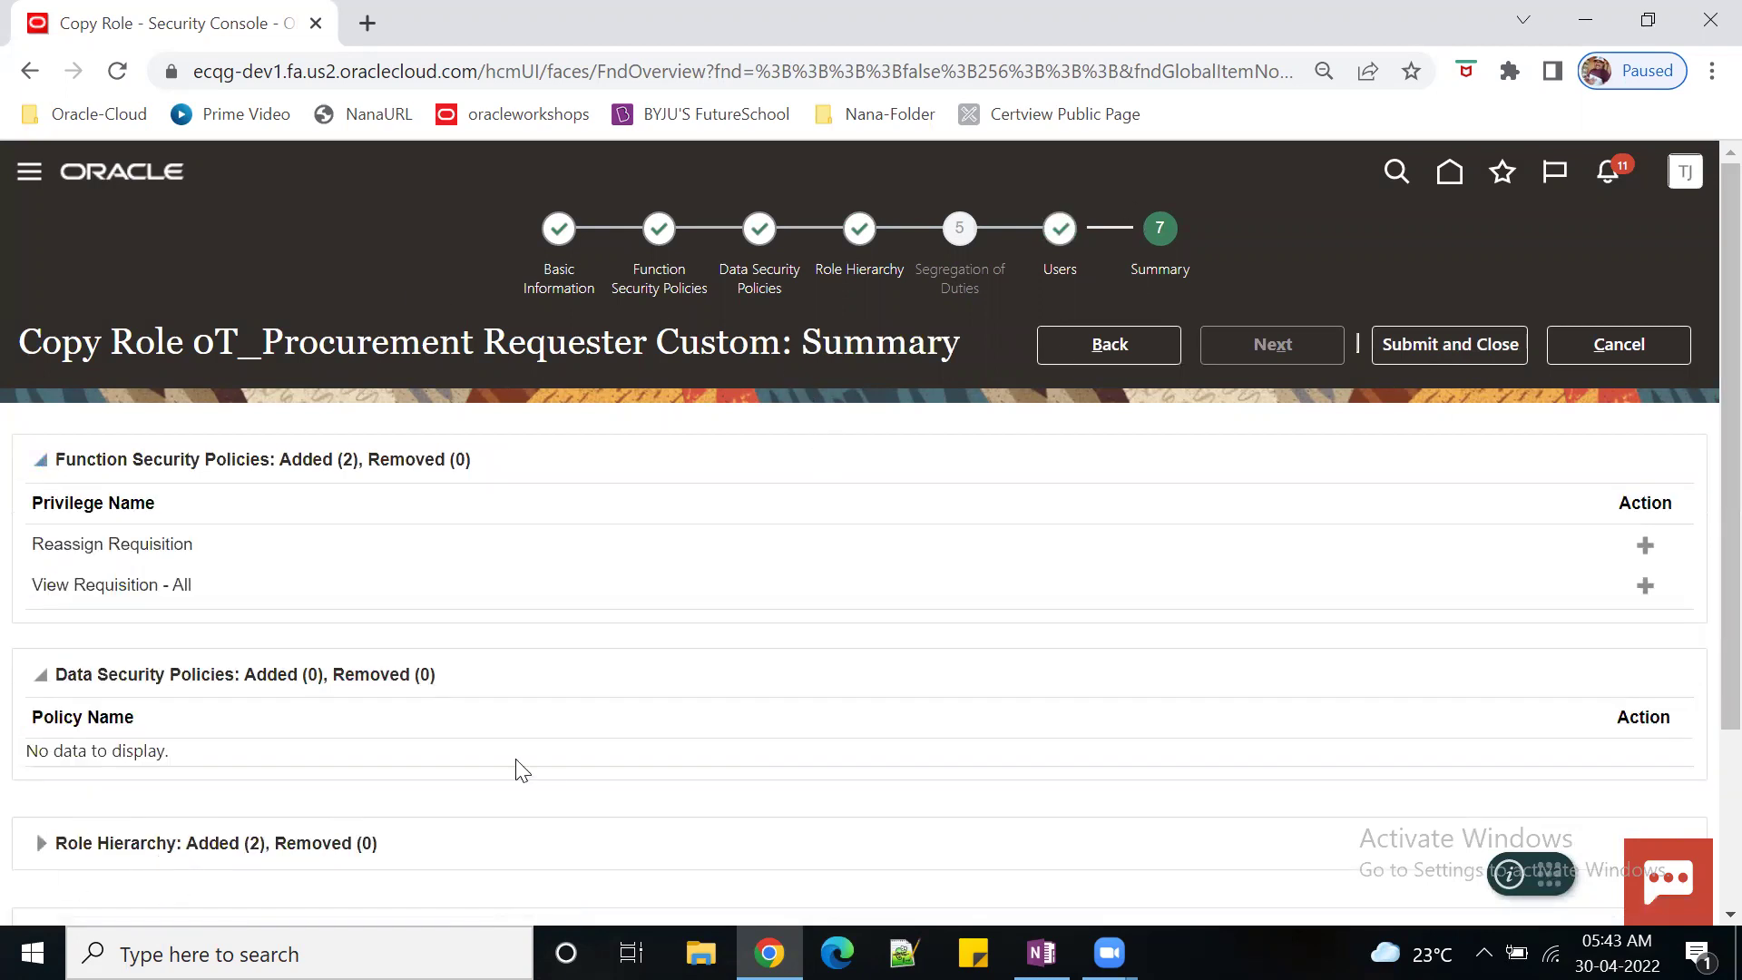
# - Submit the copied role, highlight the process number in the confirmation, and dismiss the message
pyautogui.click(1469, 336)
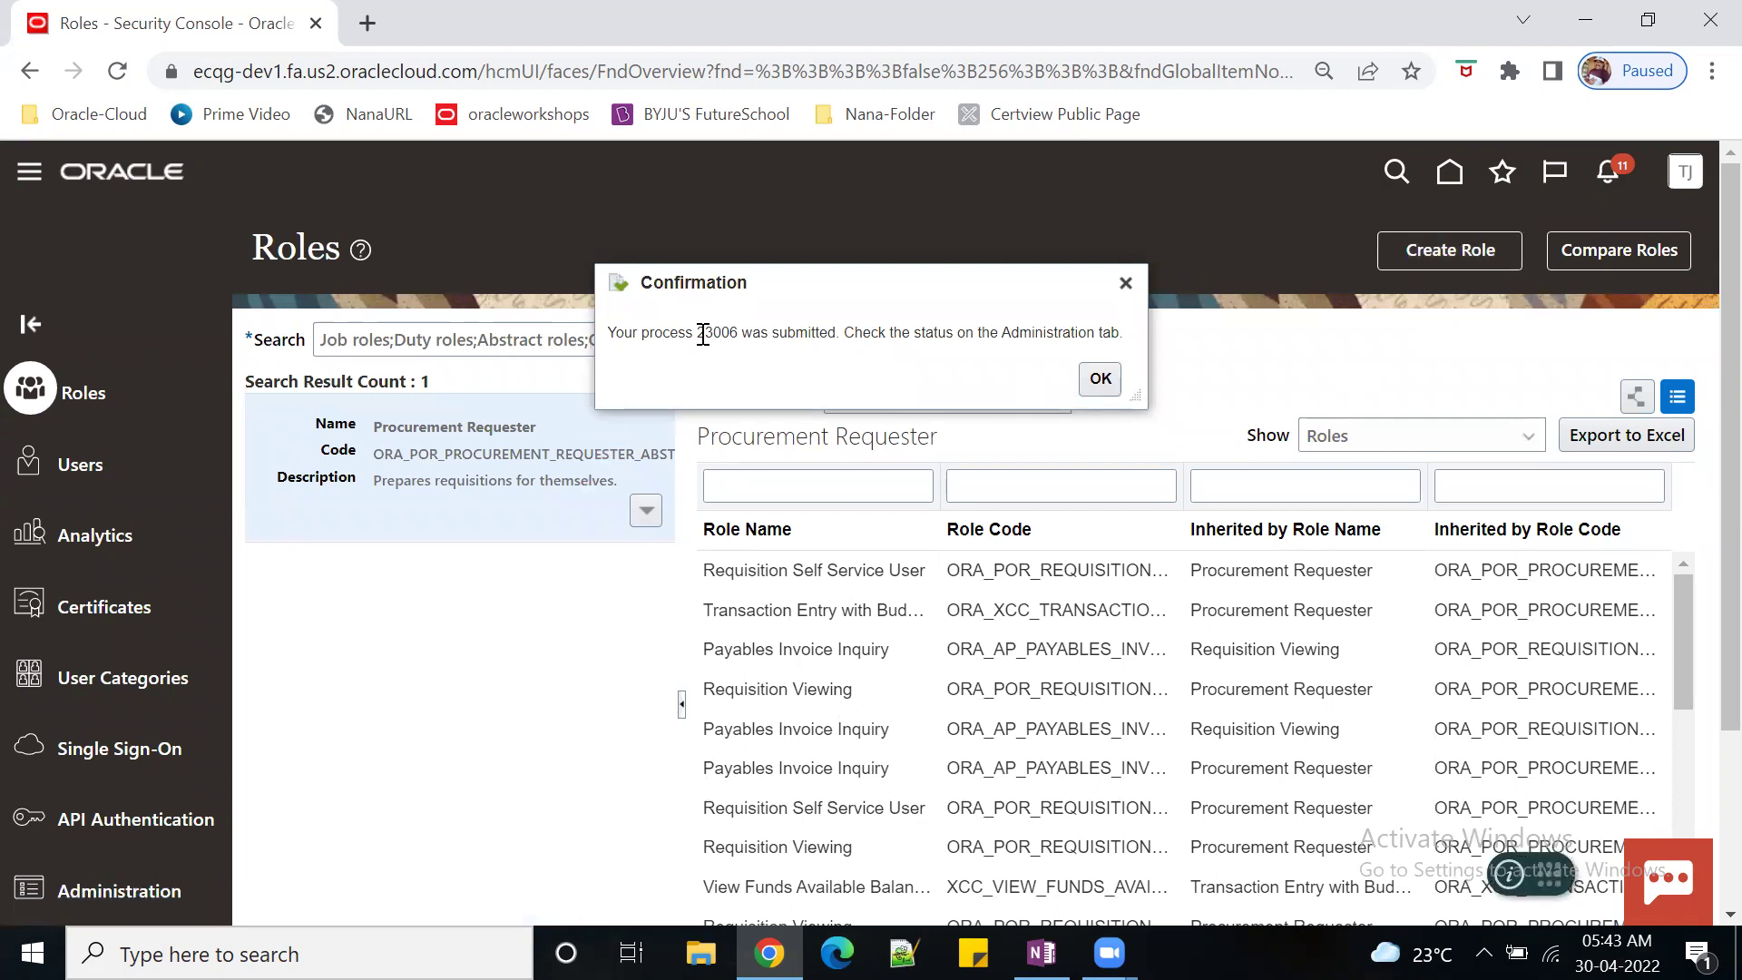
pyautogui.moveTo(695, 335); pyautogui.dragTo(740, 334)
pyautogui.click(1101, 379)
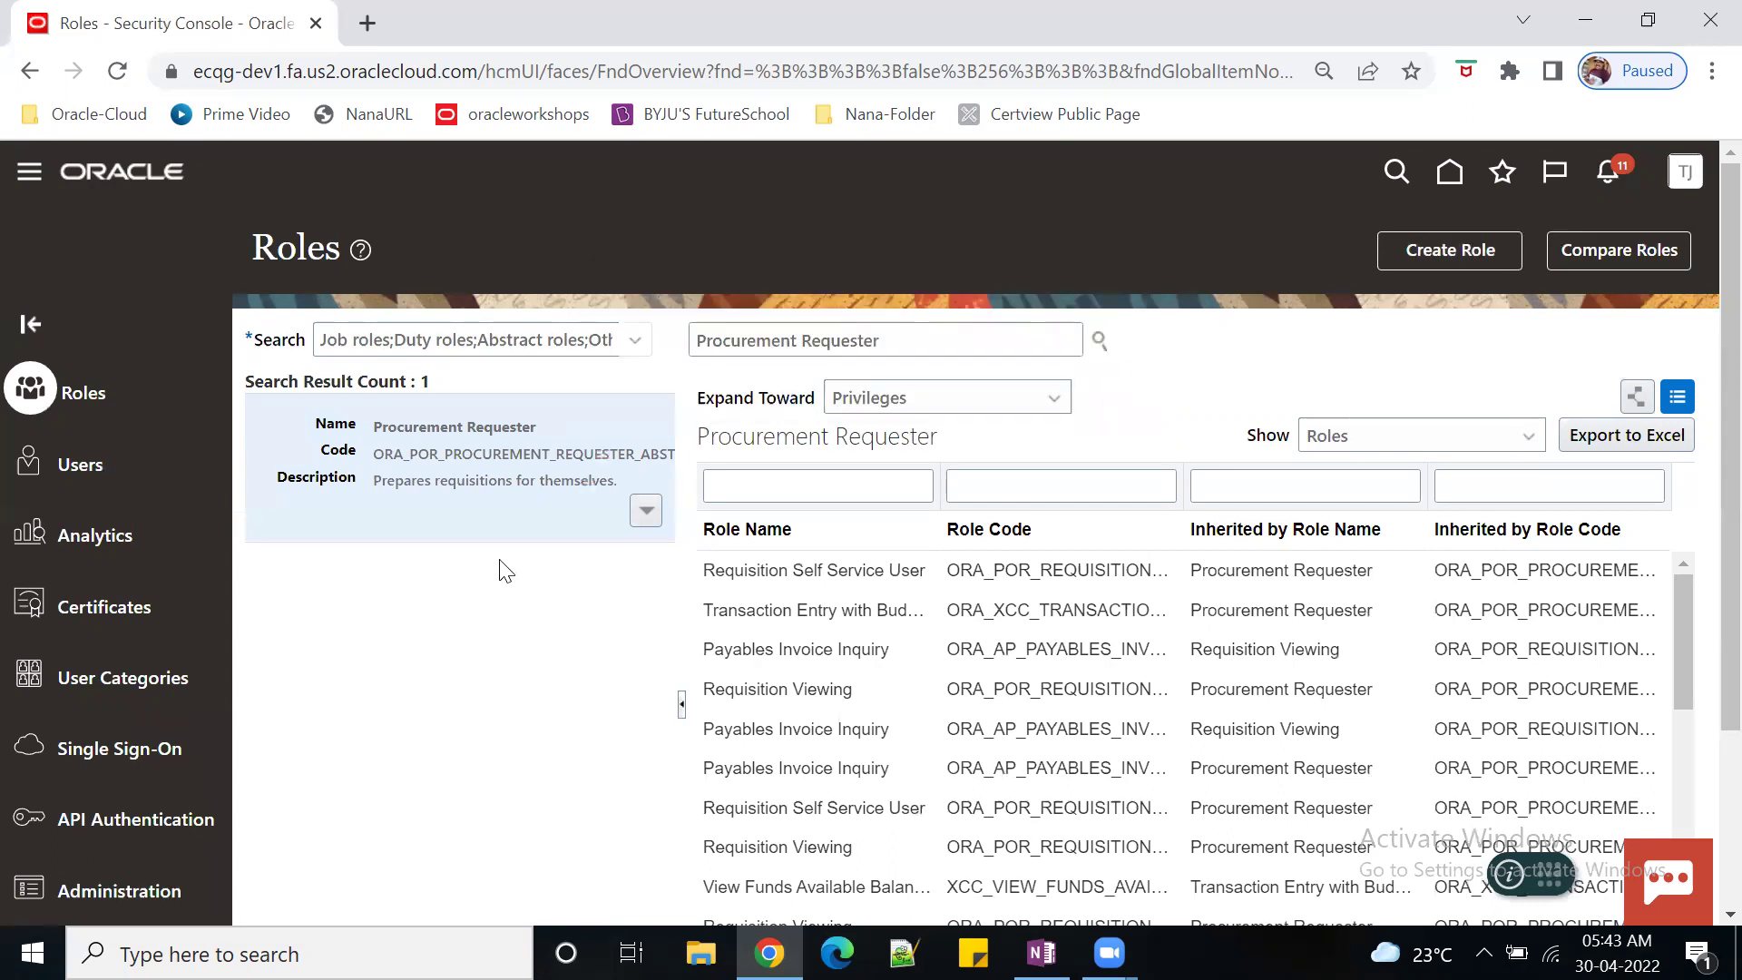
# - Open the Dev1 bookmark from the ABC-Company folder in a new browser tab and switch to it
pyautogui.click(880, 114)
pyautogui.moveTo(916, 219)
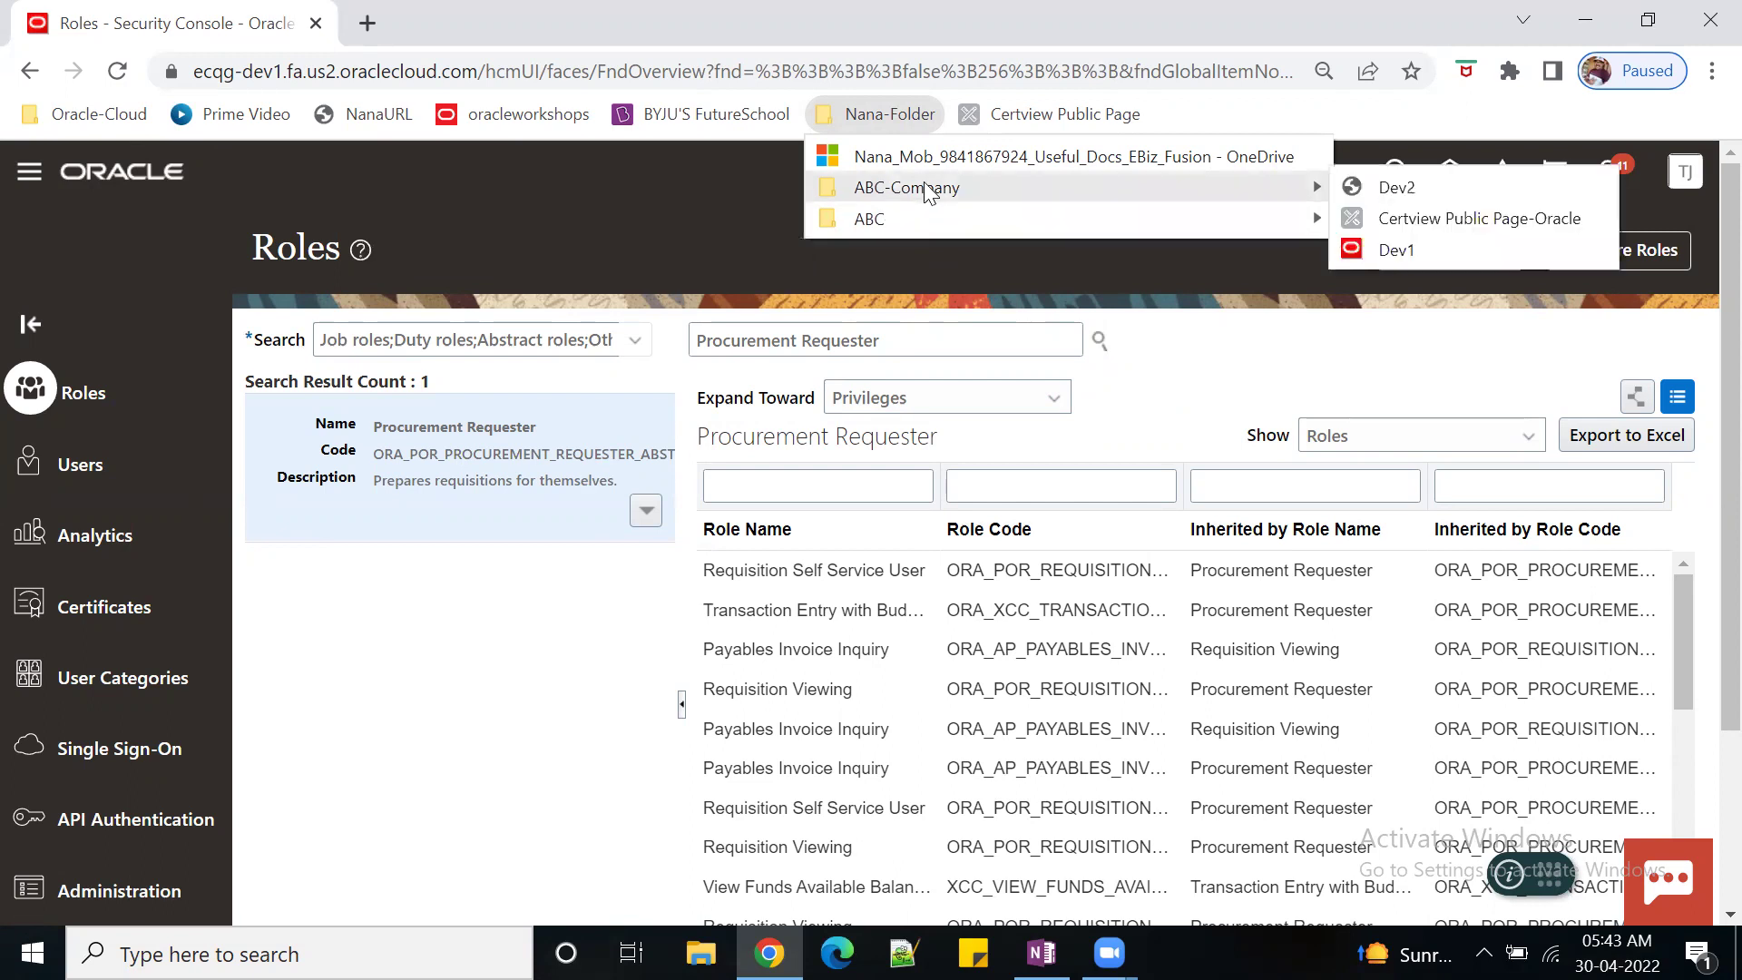
pyautogui.rightClick(1417, 248)
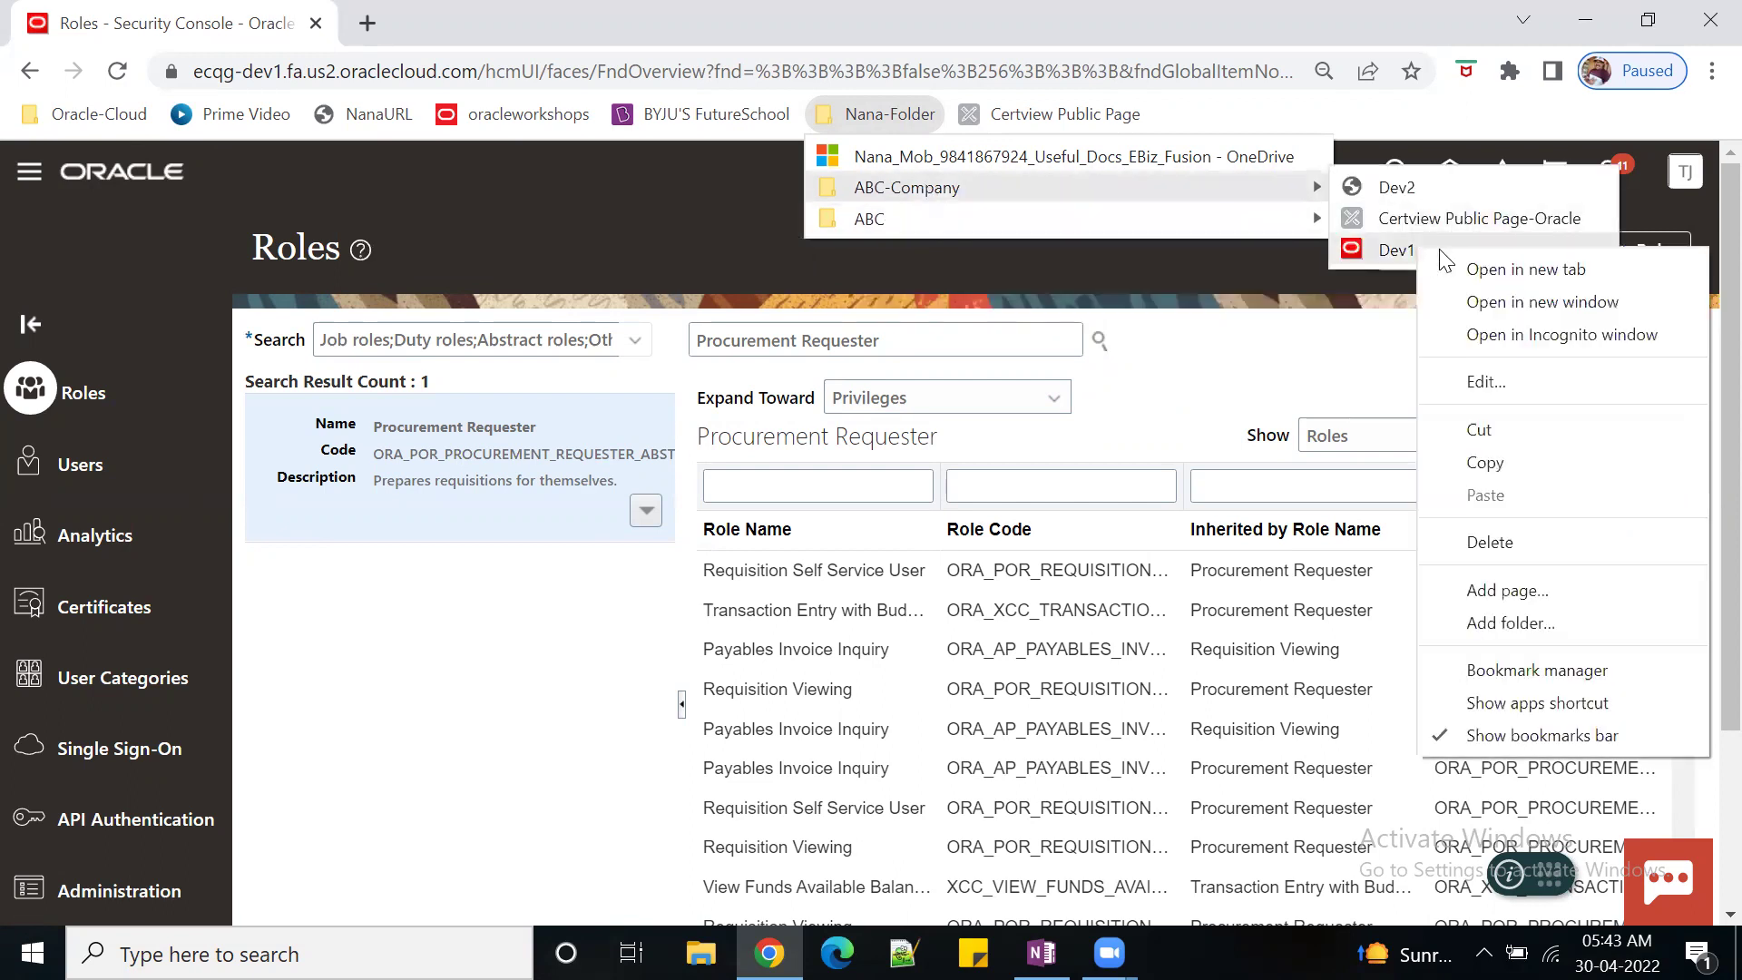
pyautogui.click(1525, 270)
pyautogui.click(449, 26)
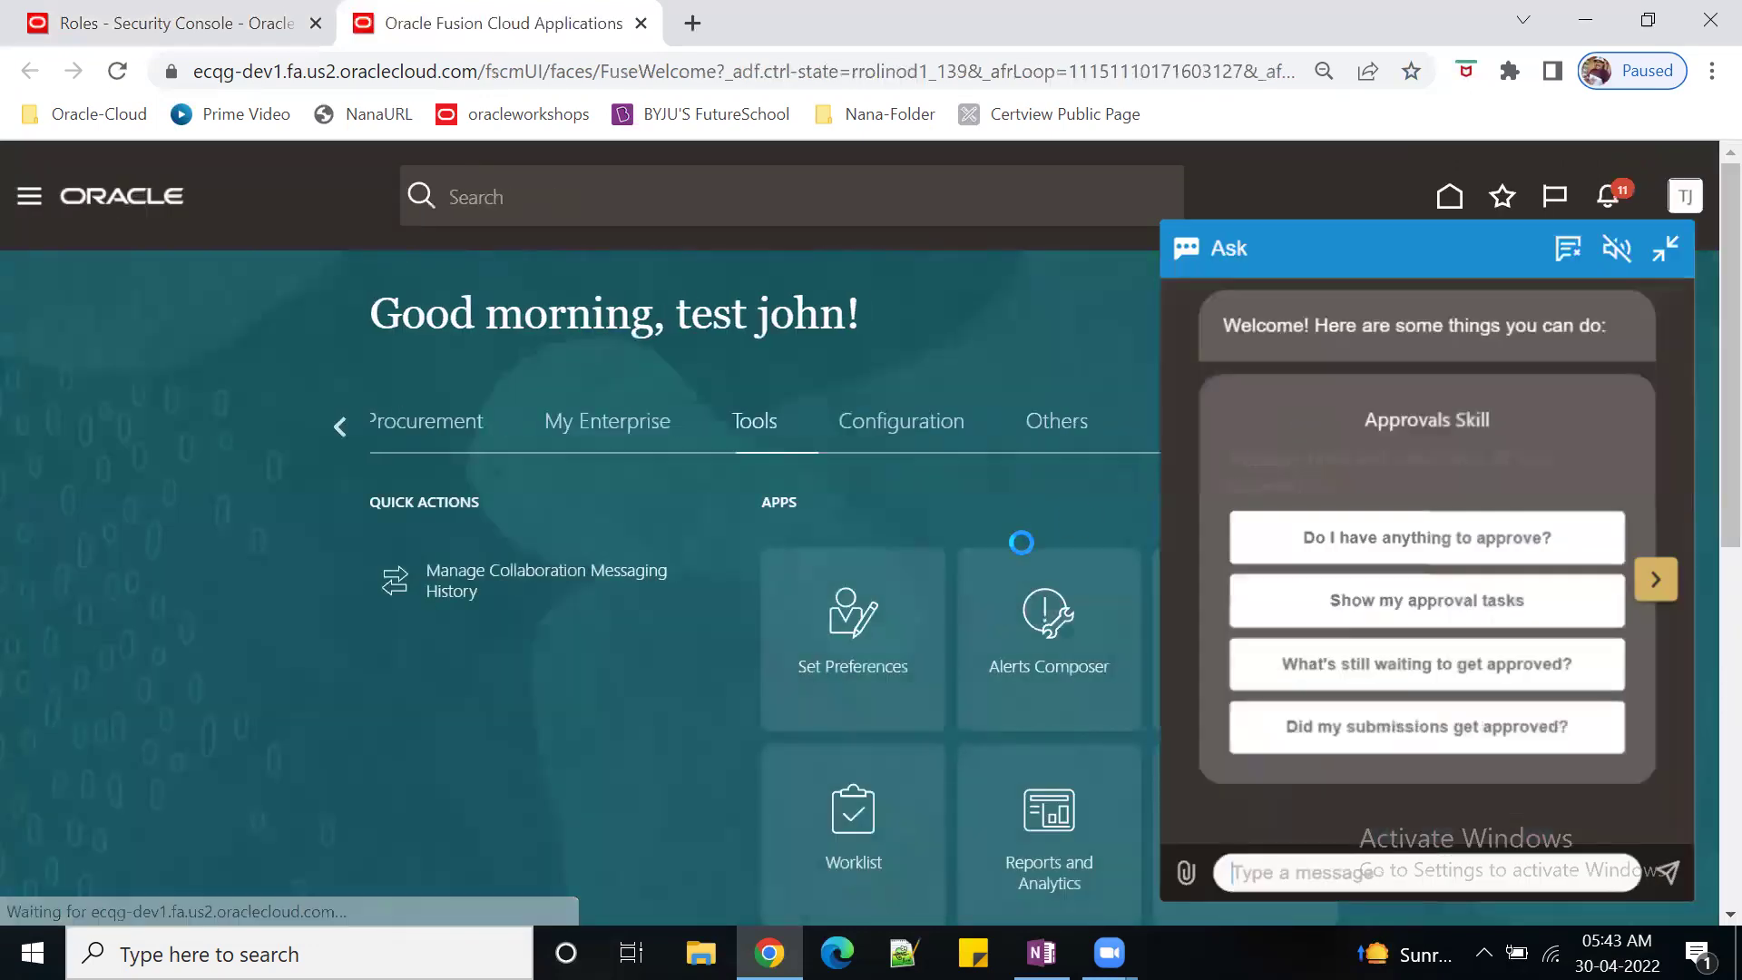
# - Collapse the chat assistant and open Scheduled Processes from the Tools apps
pyautogui.click(1665, 248)
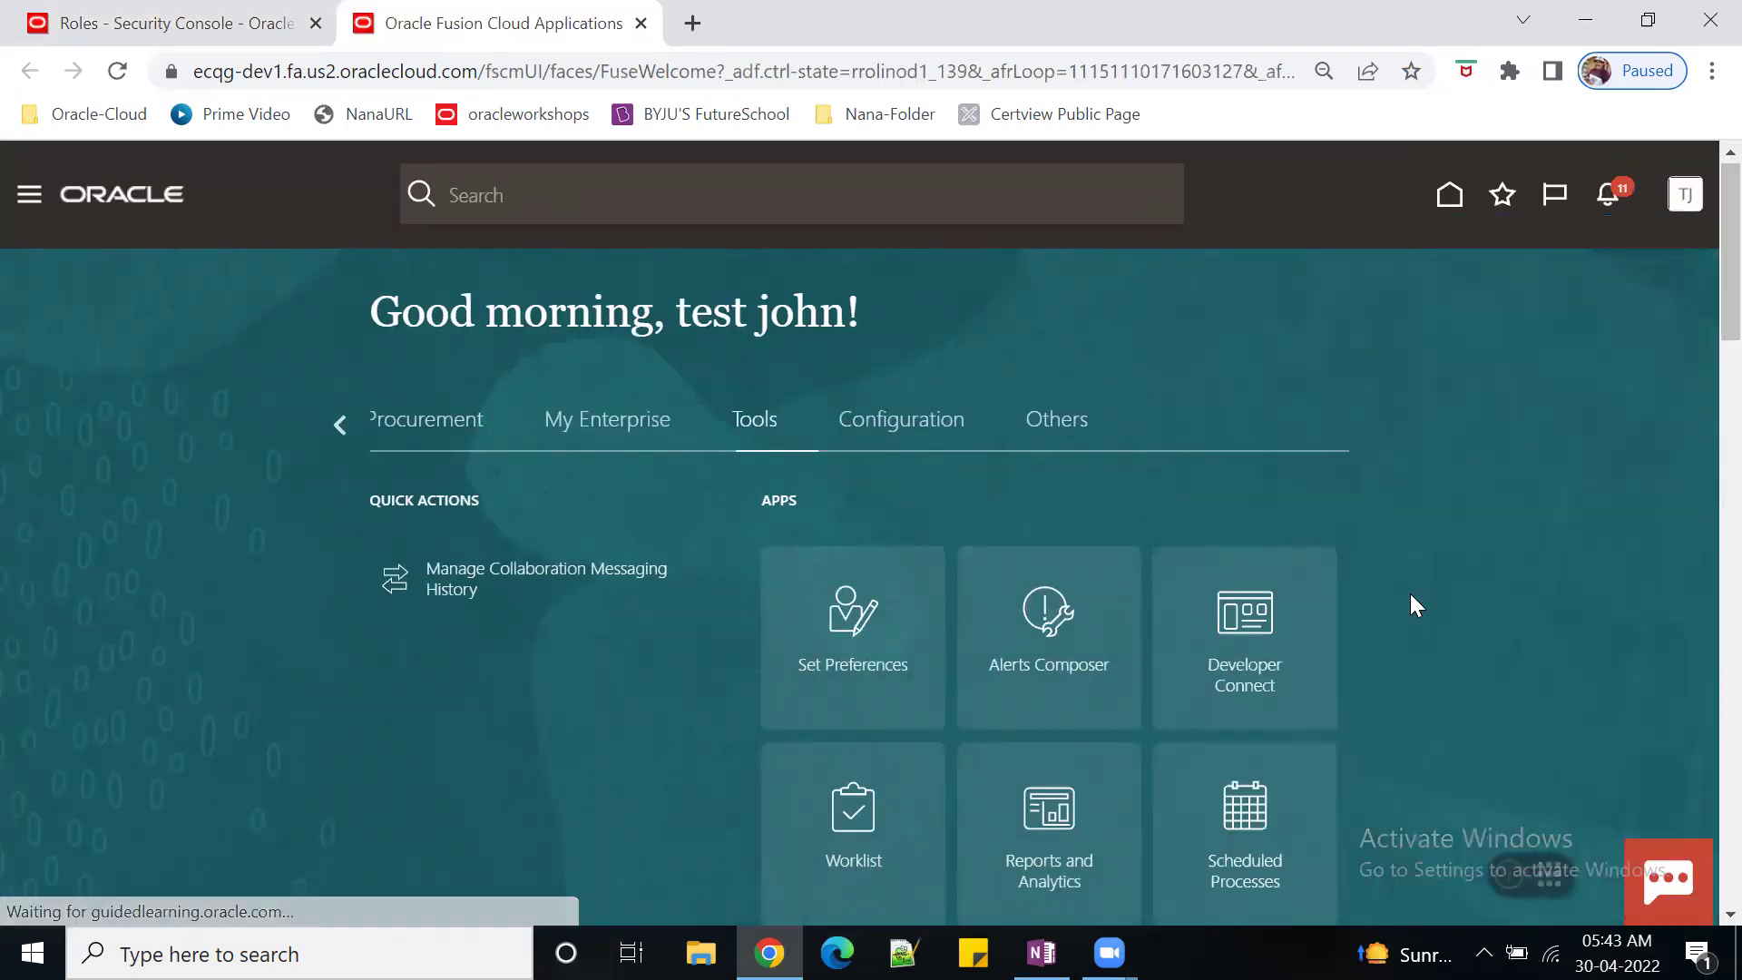
pyautogui.scroll(-4, 1410, 606)
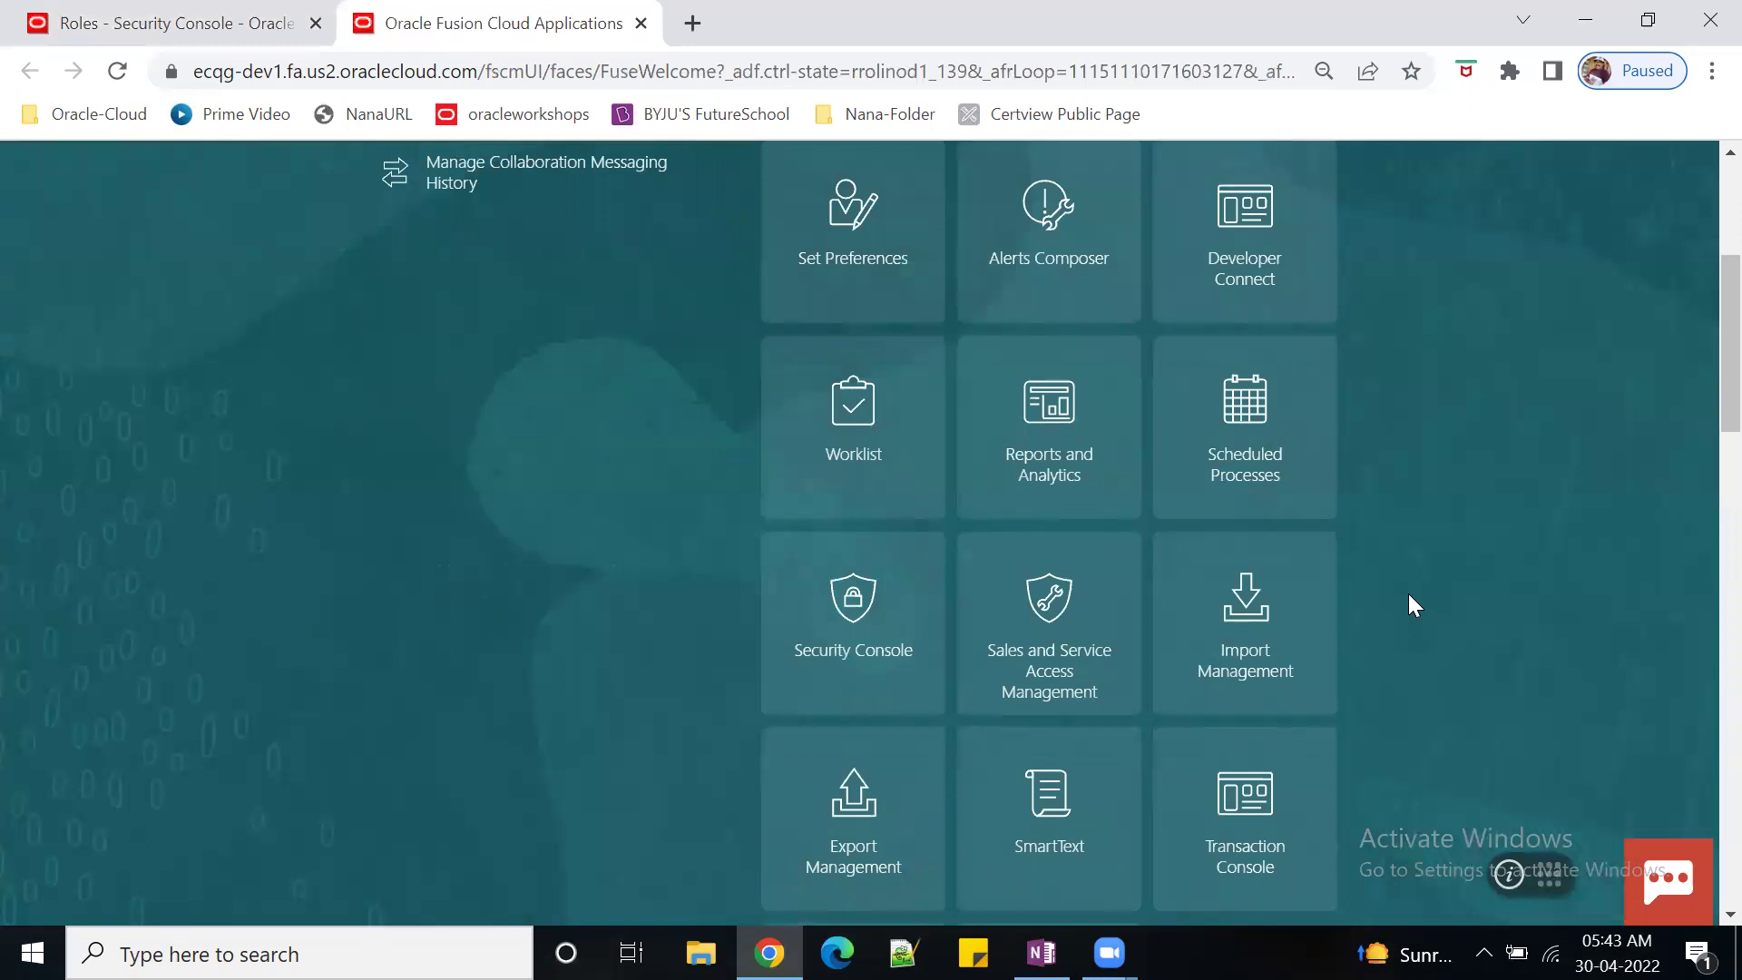
pyautogui.click(1252, 431)
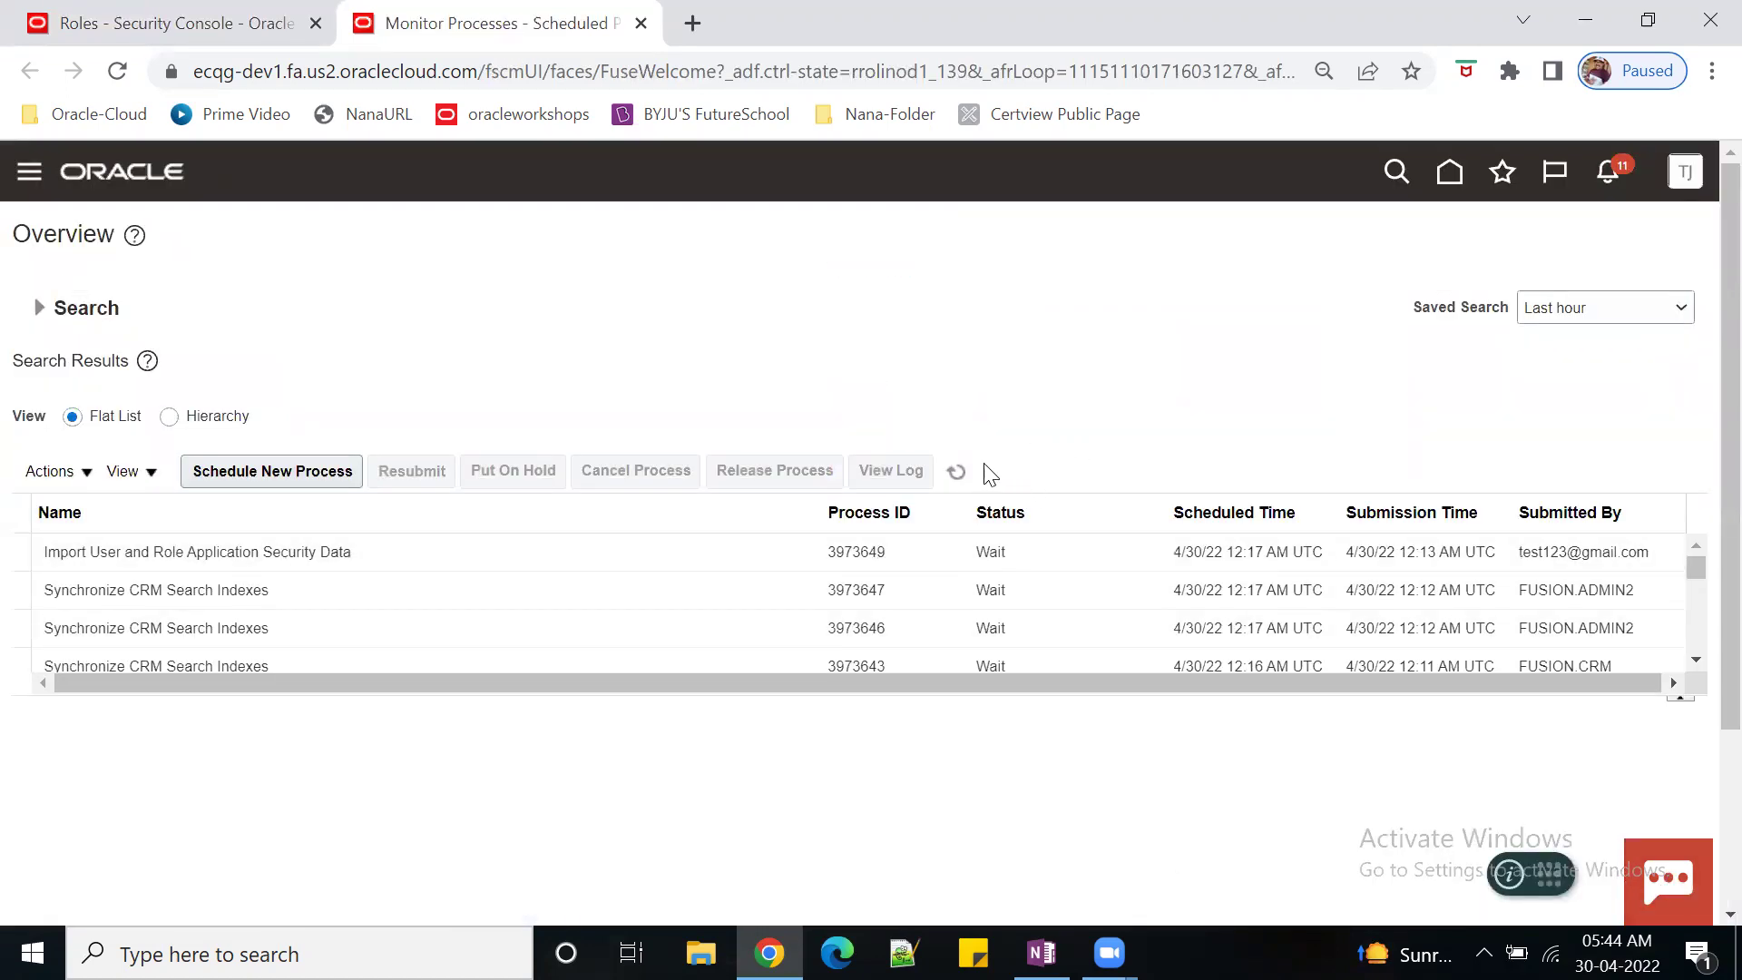
# - Expand the process search criteria and repeatedly refresh the list to check the Import User and Role Application Security Data process
pyautogui.click(948, 455)
pyautogui.click(39, 308)
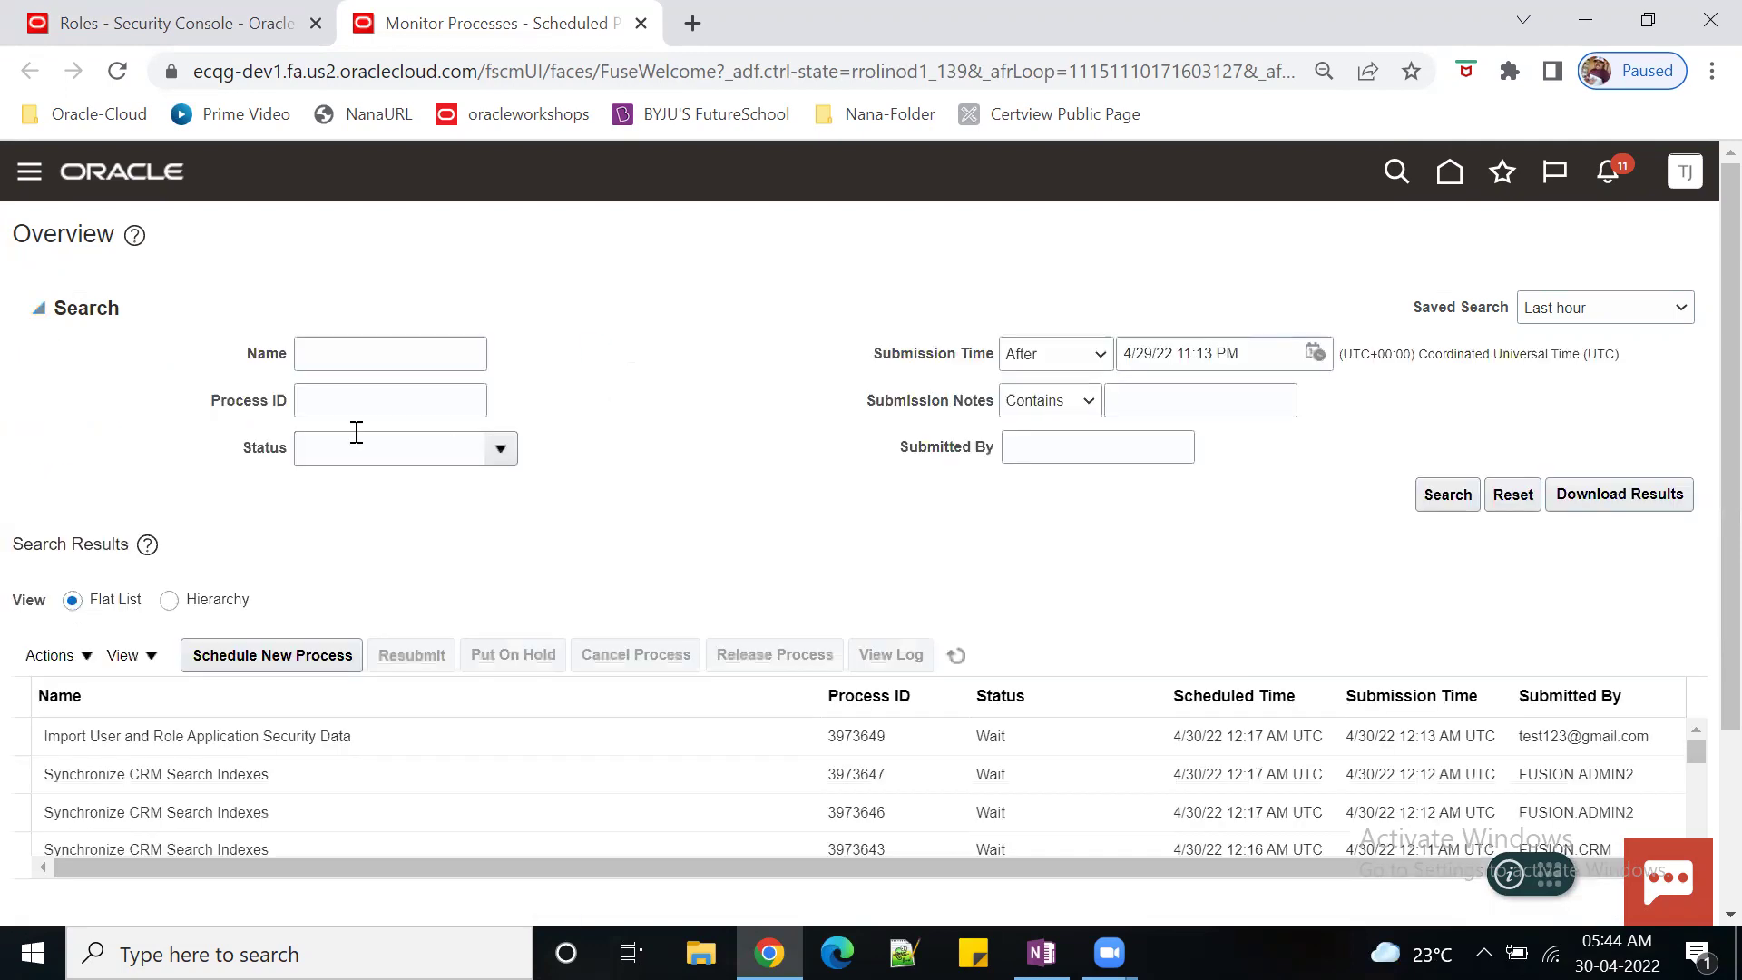
pyautogui.click(325, 400)
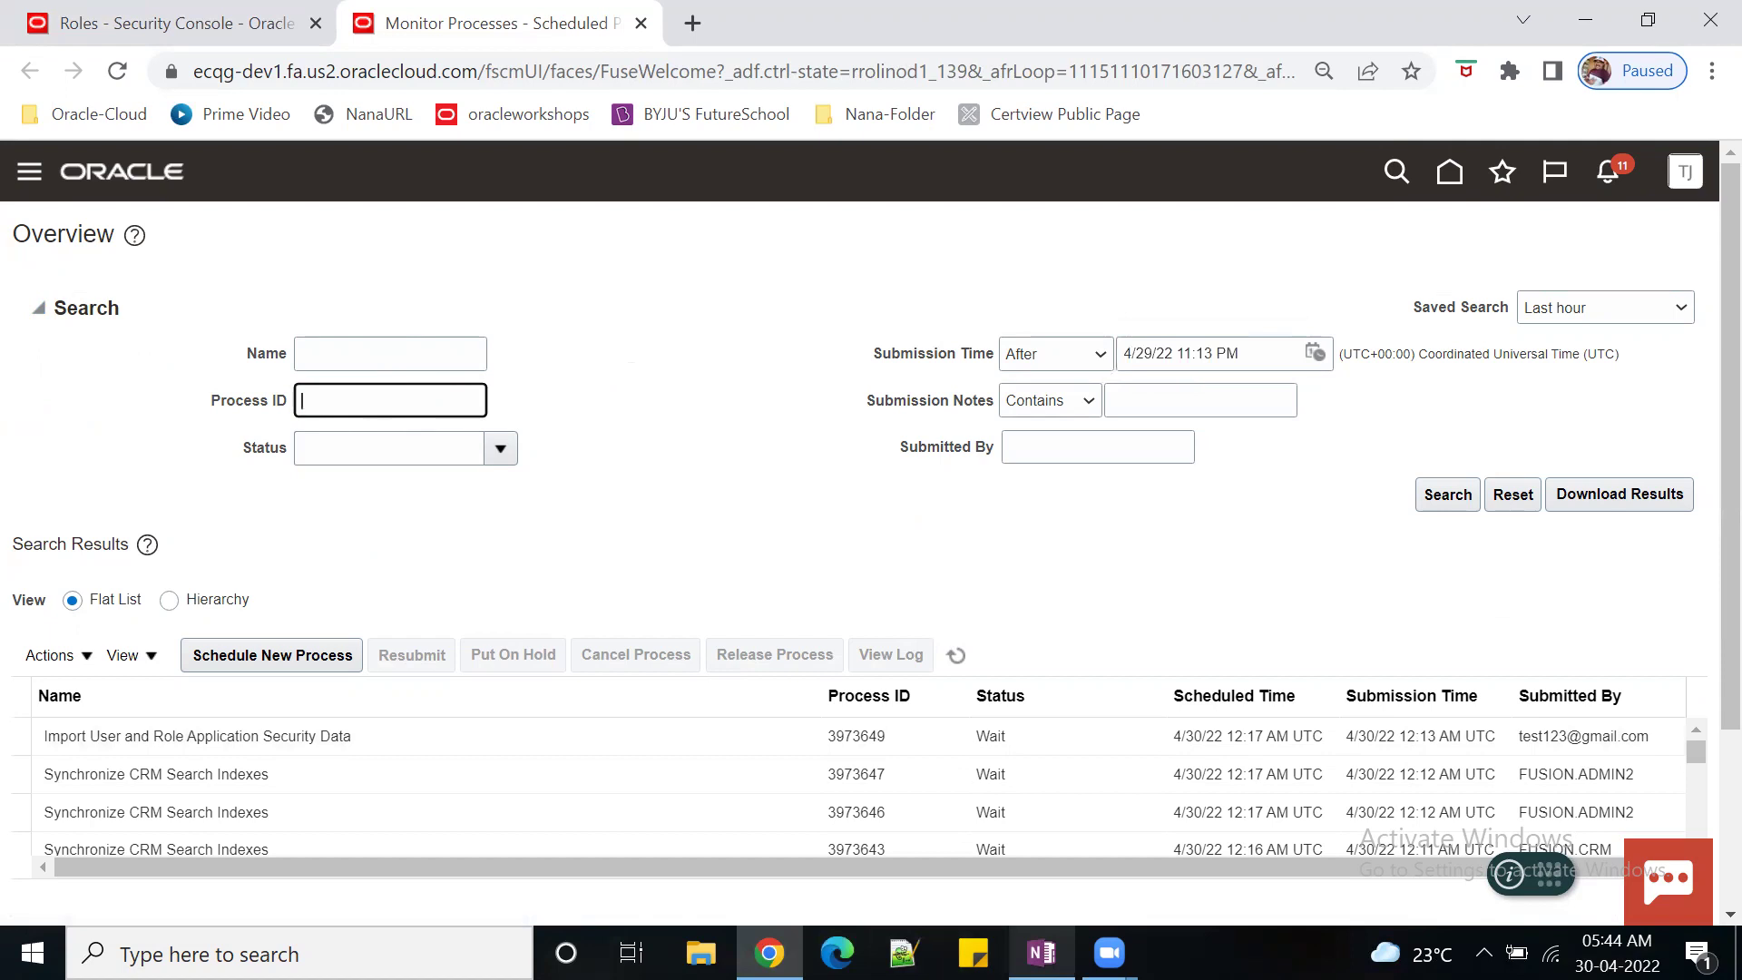
pyautogui.click(356, 345)
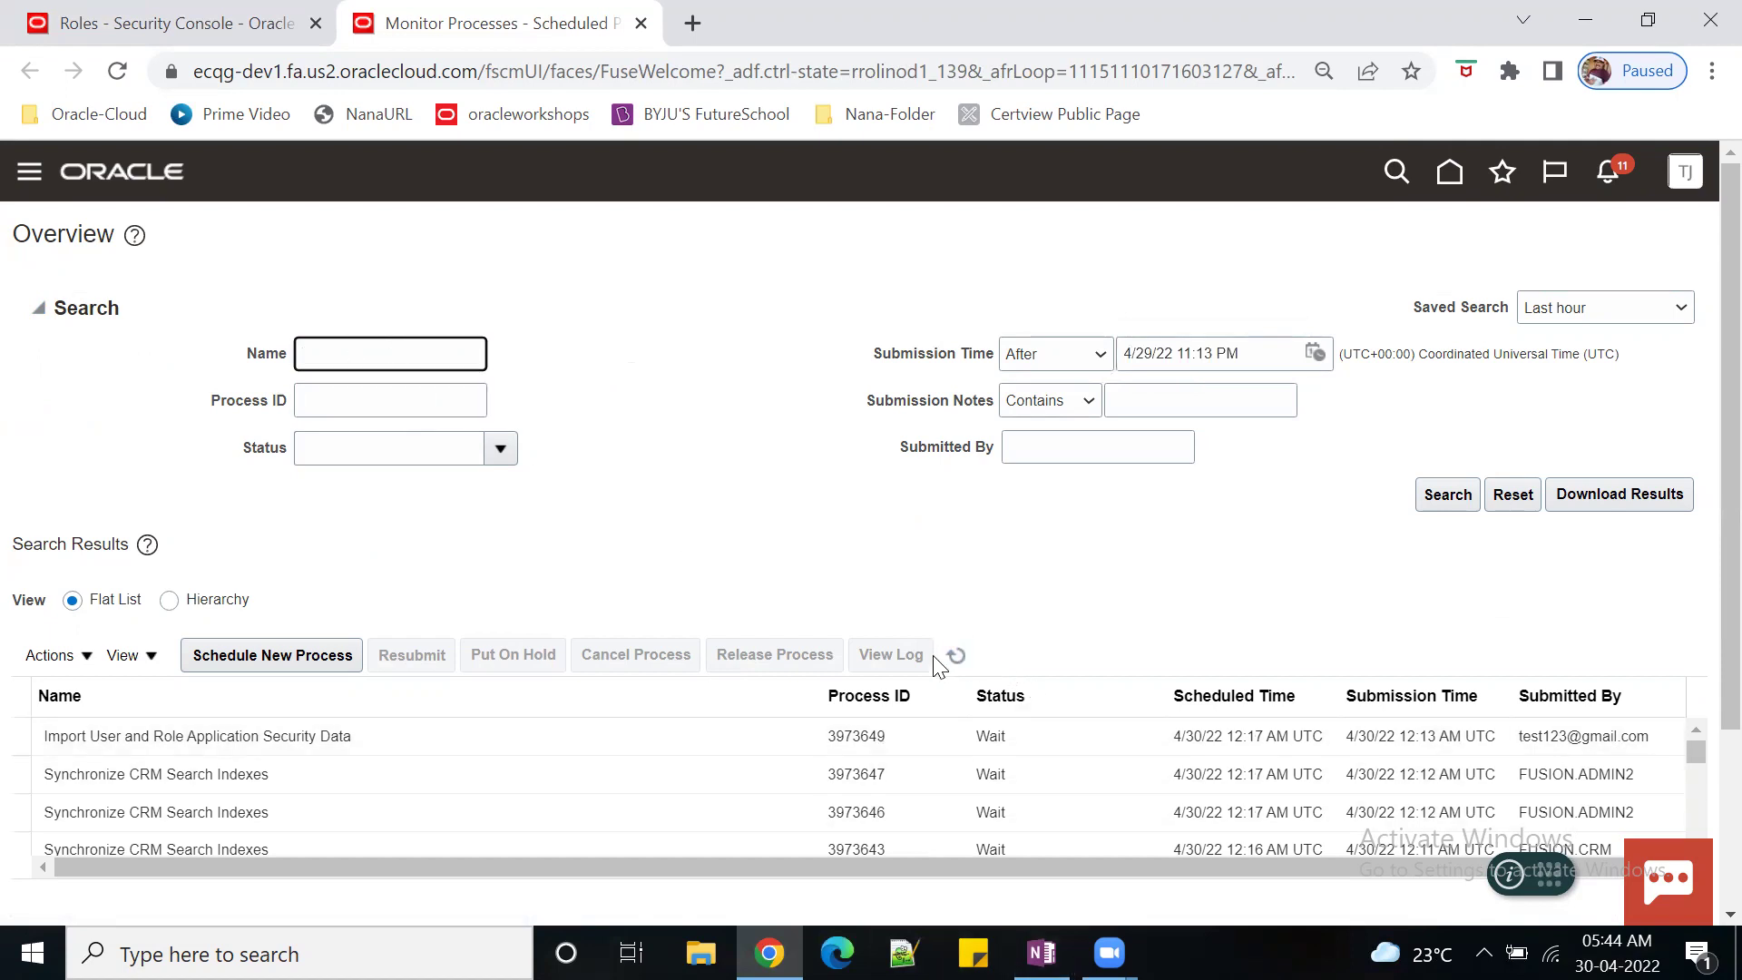
pyautogui.click(964, 656)
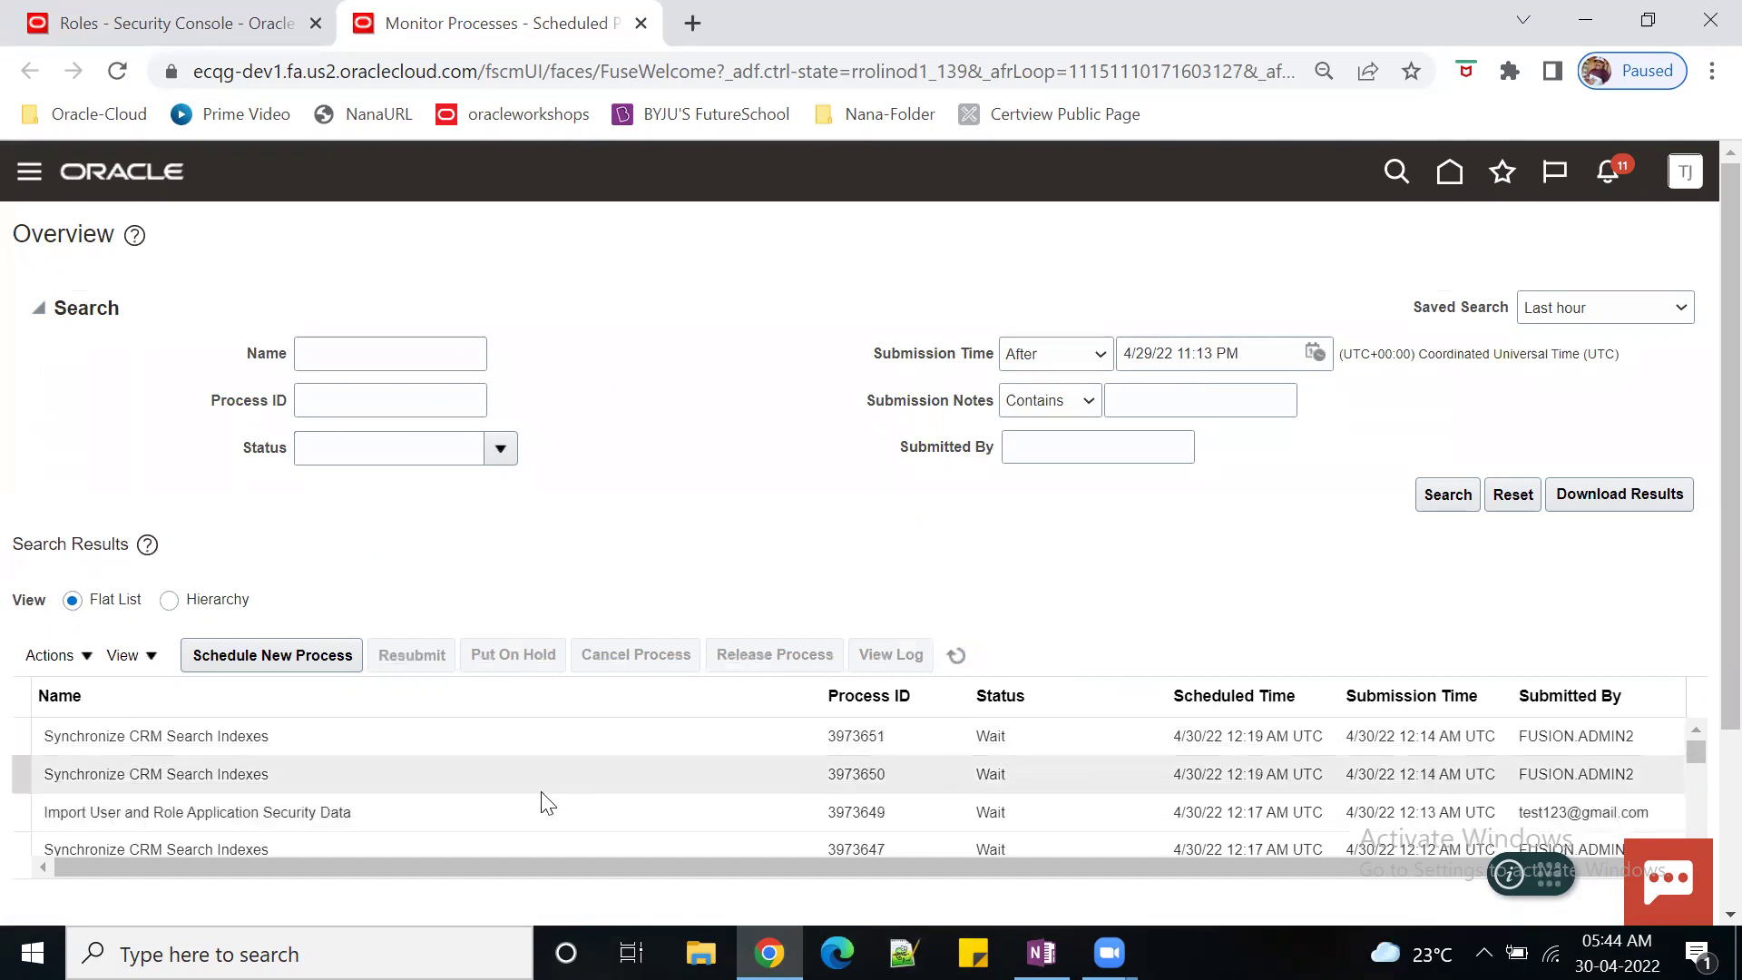
pyautogui.click(469, 812)
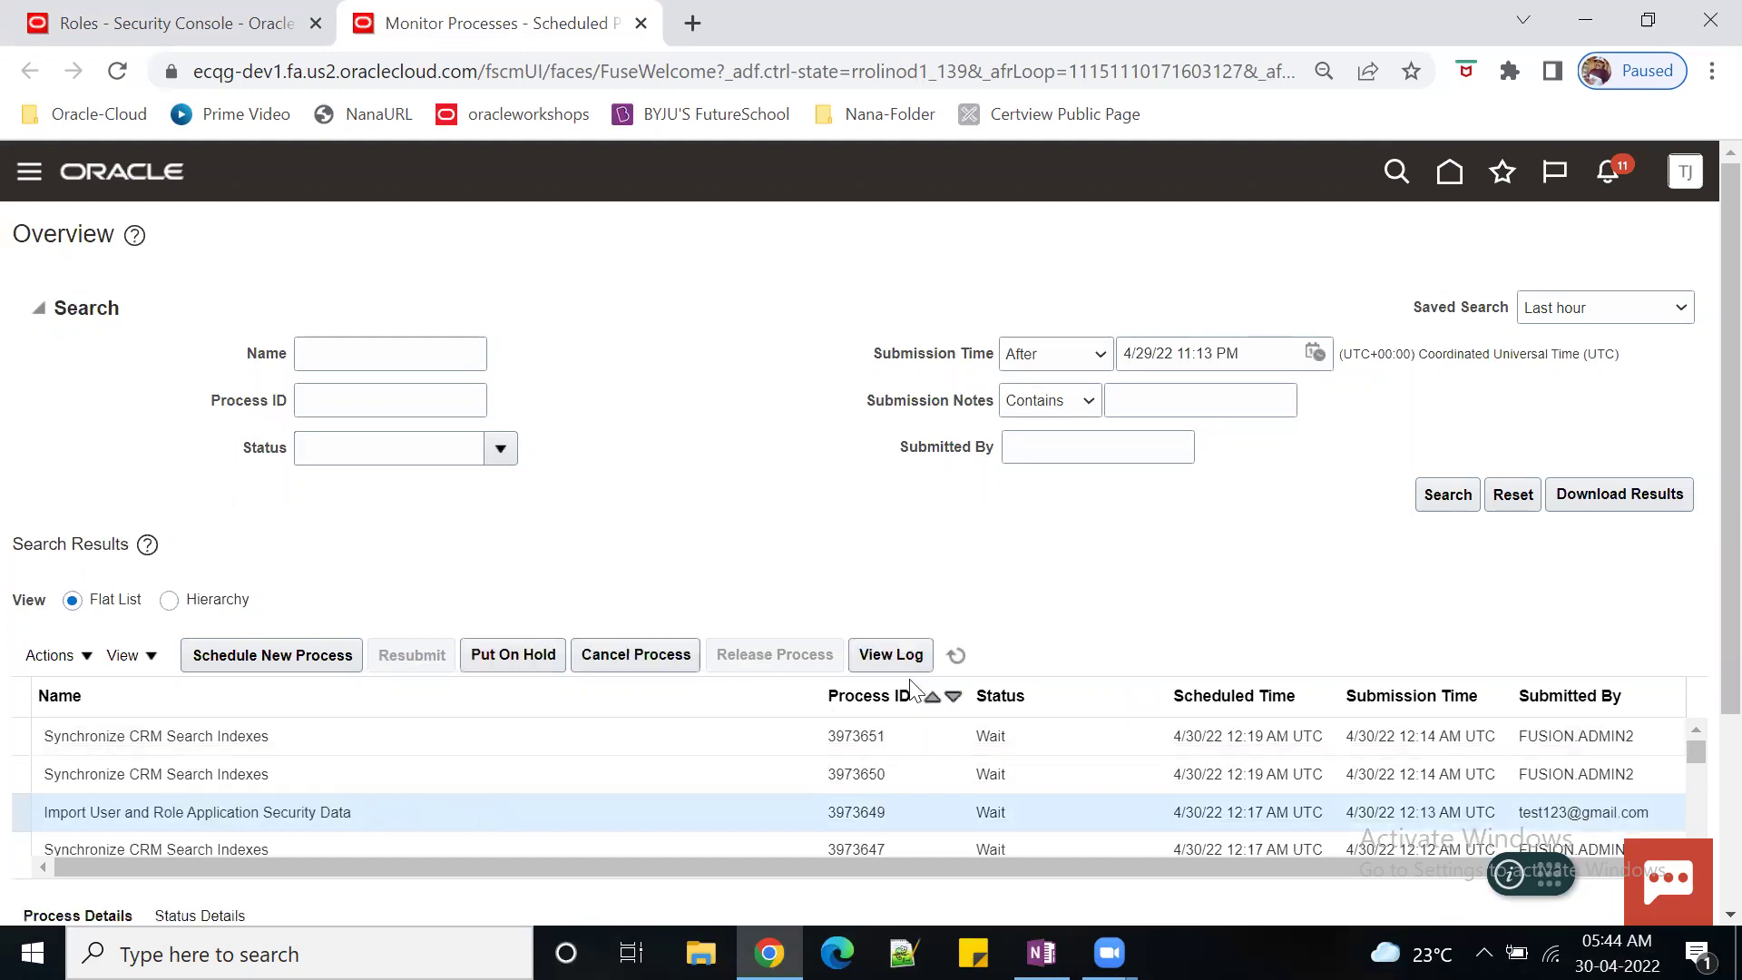
pyautogui.click(955, 655)
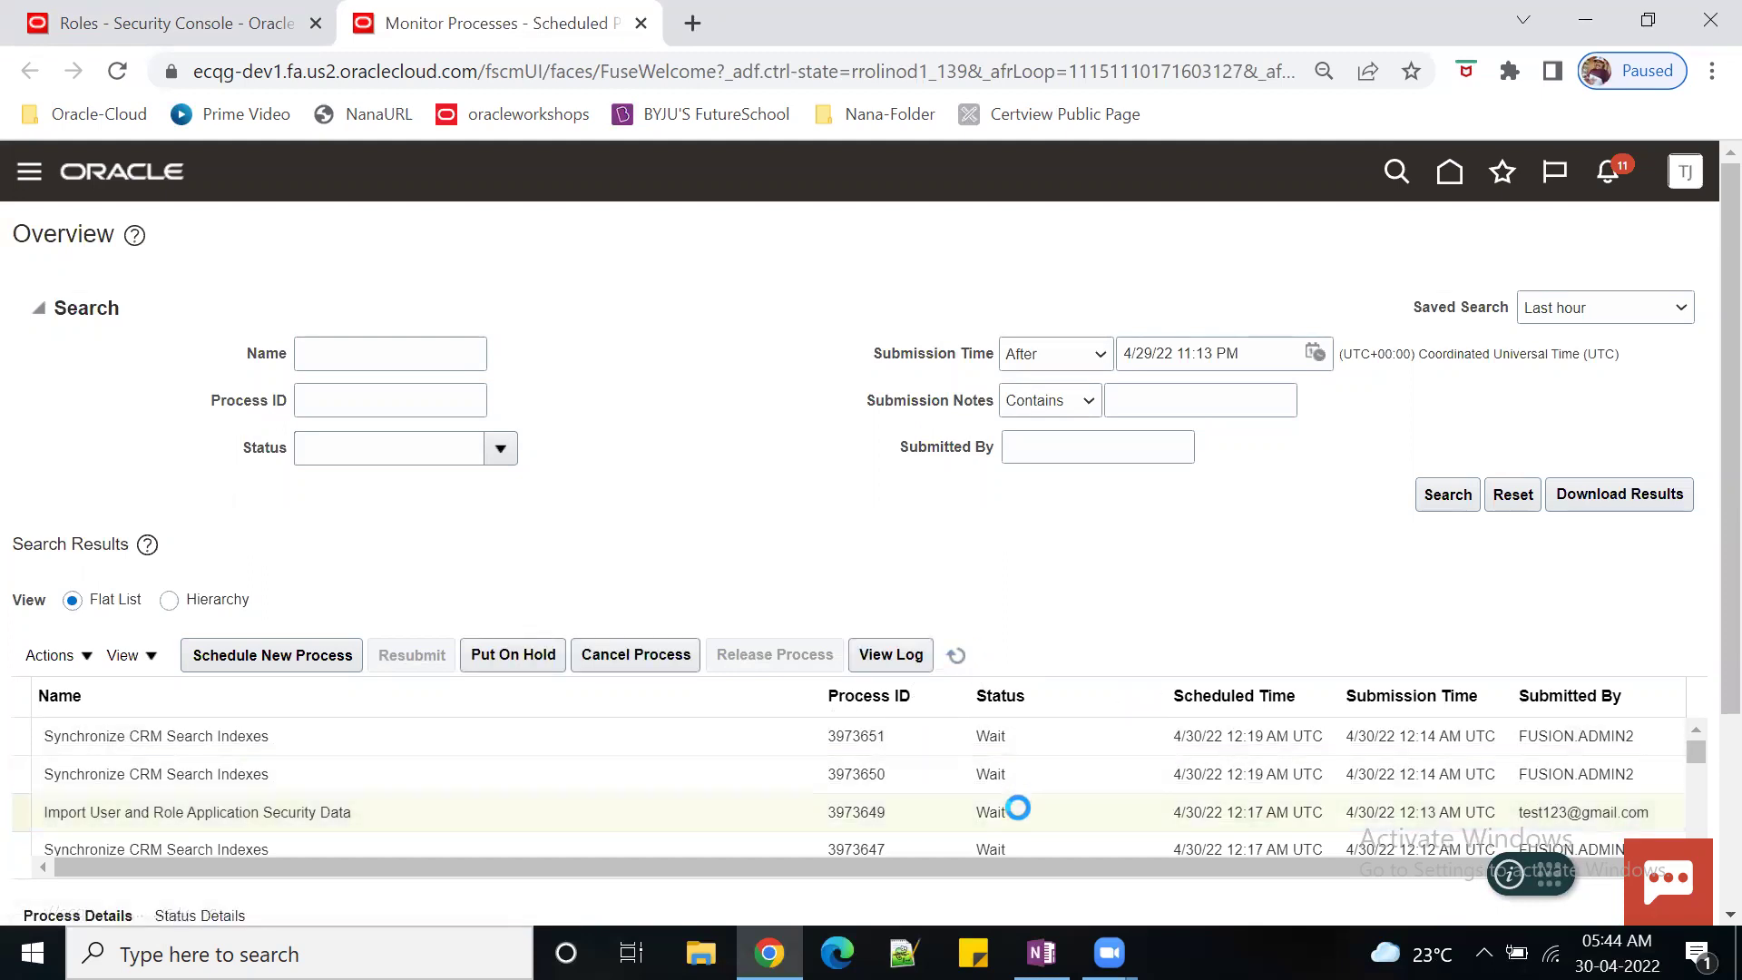
pyautogui.click(955, 655)
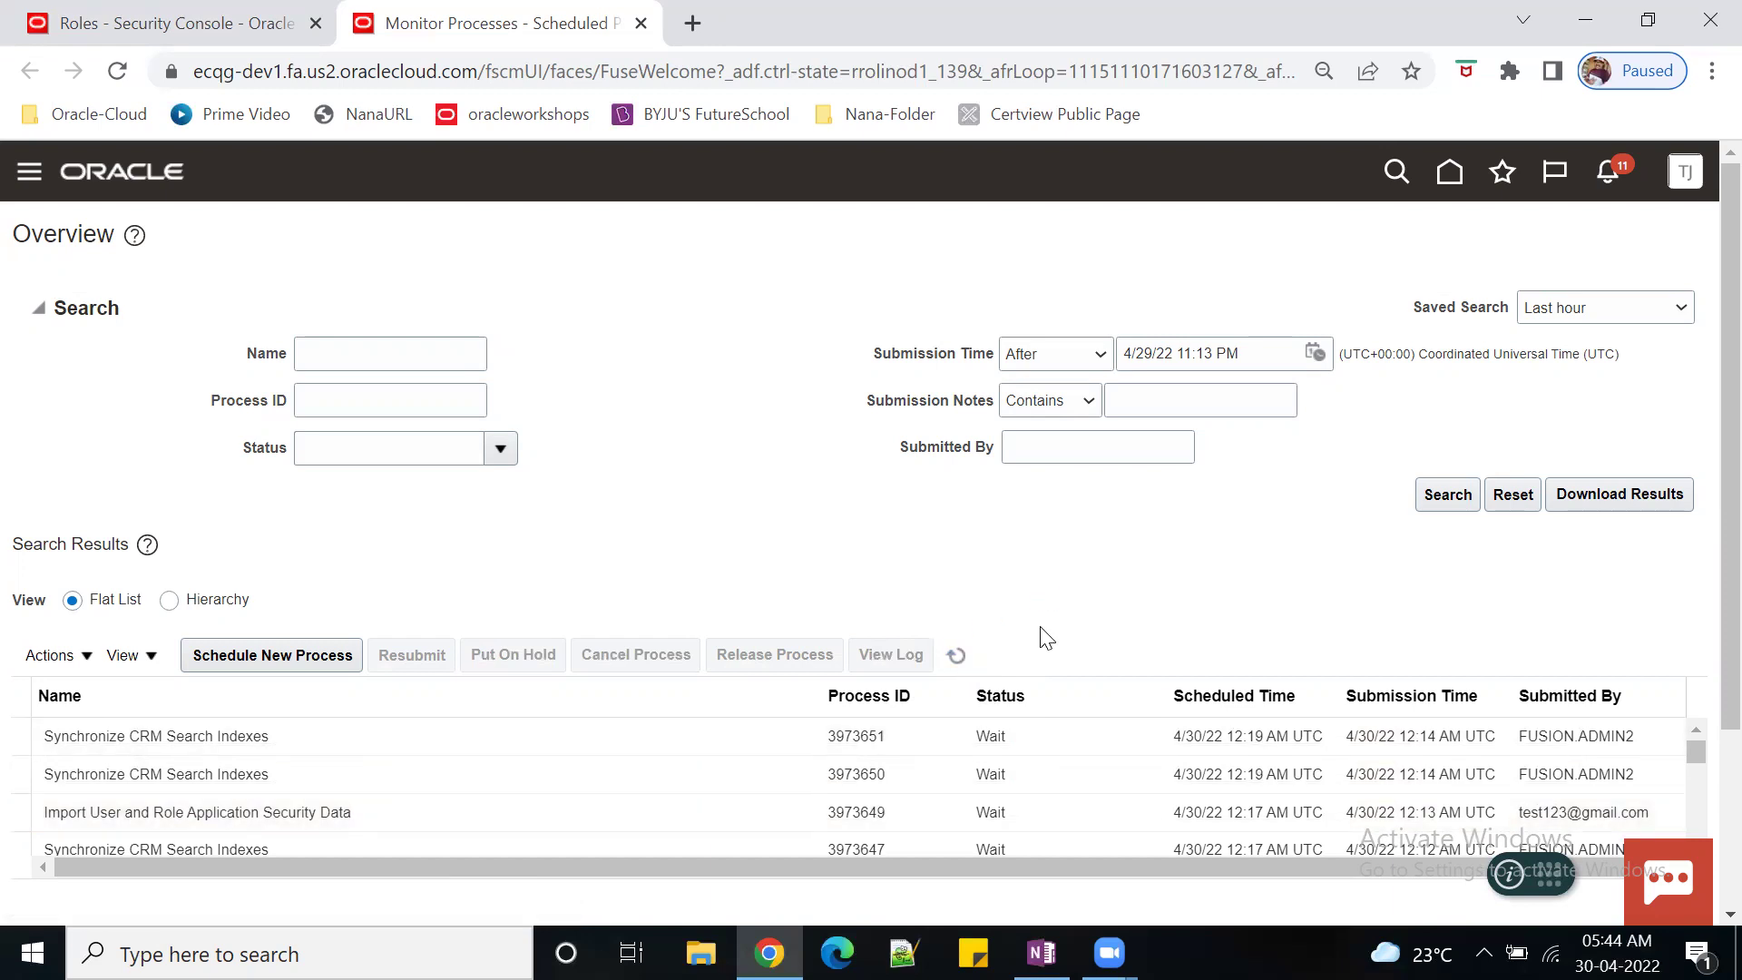
pyautogui.click(955, 655)
pyautogui.click(956, 655)
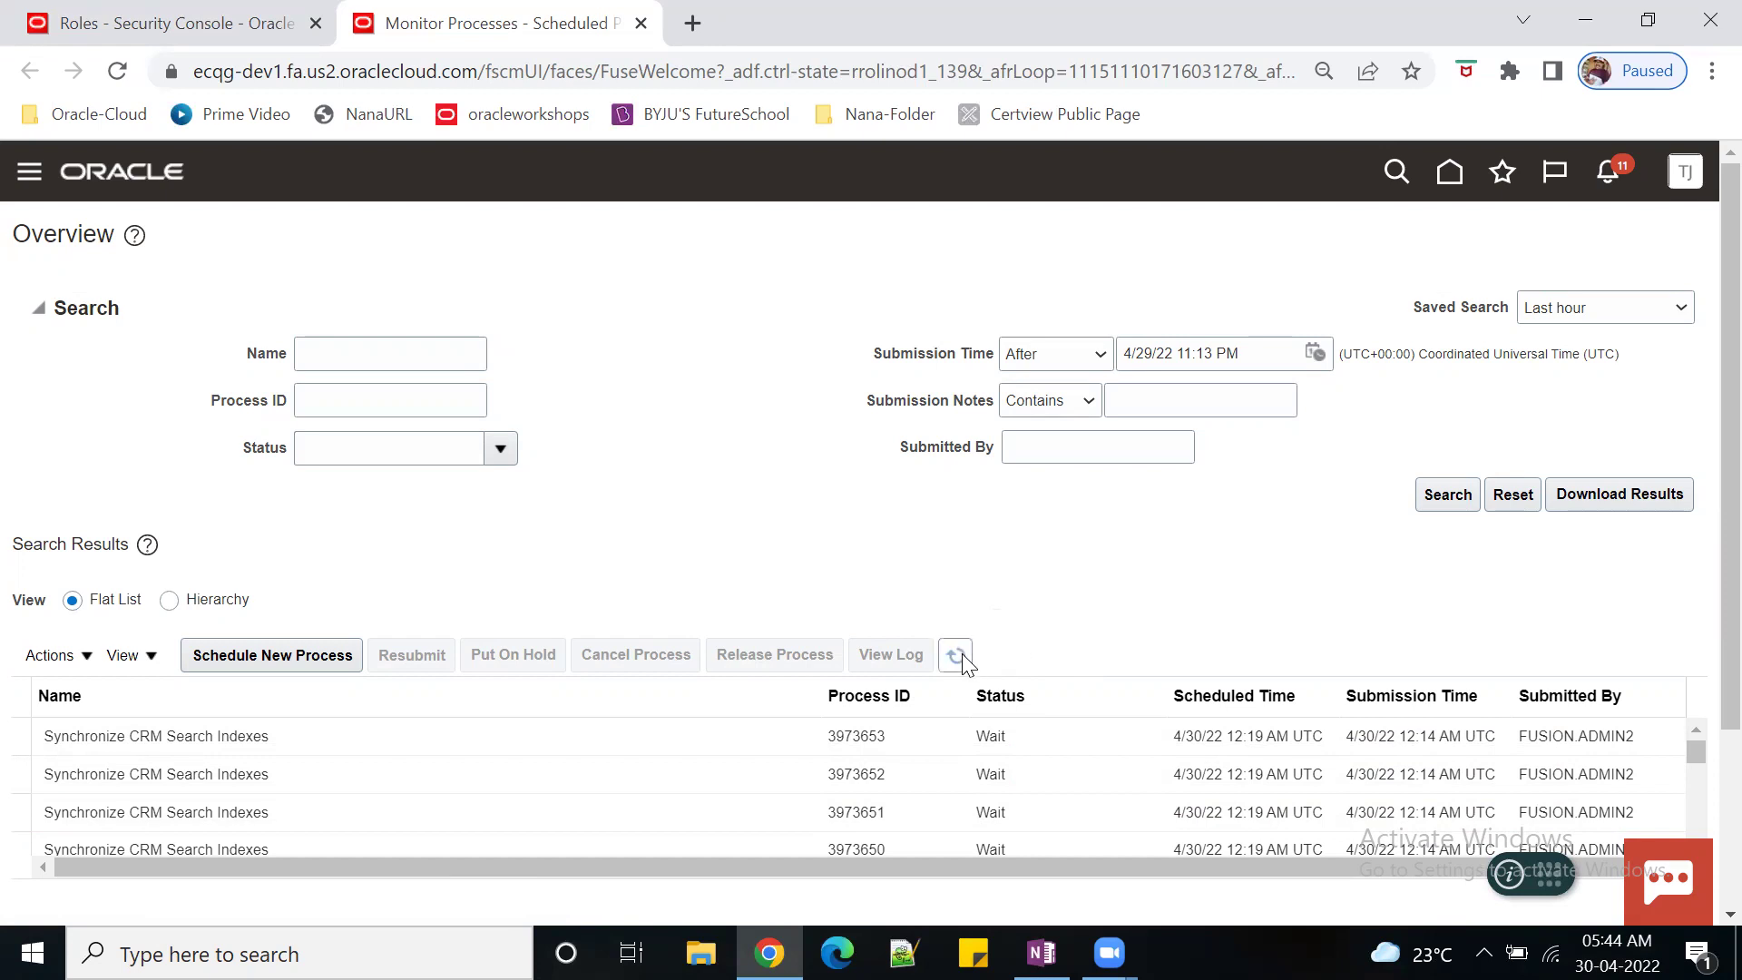
# - Return to the Security Console tab, search the roles for 0T_PRO, and display the 0T_Procurement Requester Custom role
pyautogui.click(141, 23)
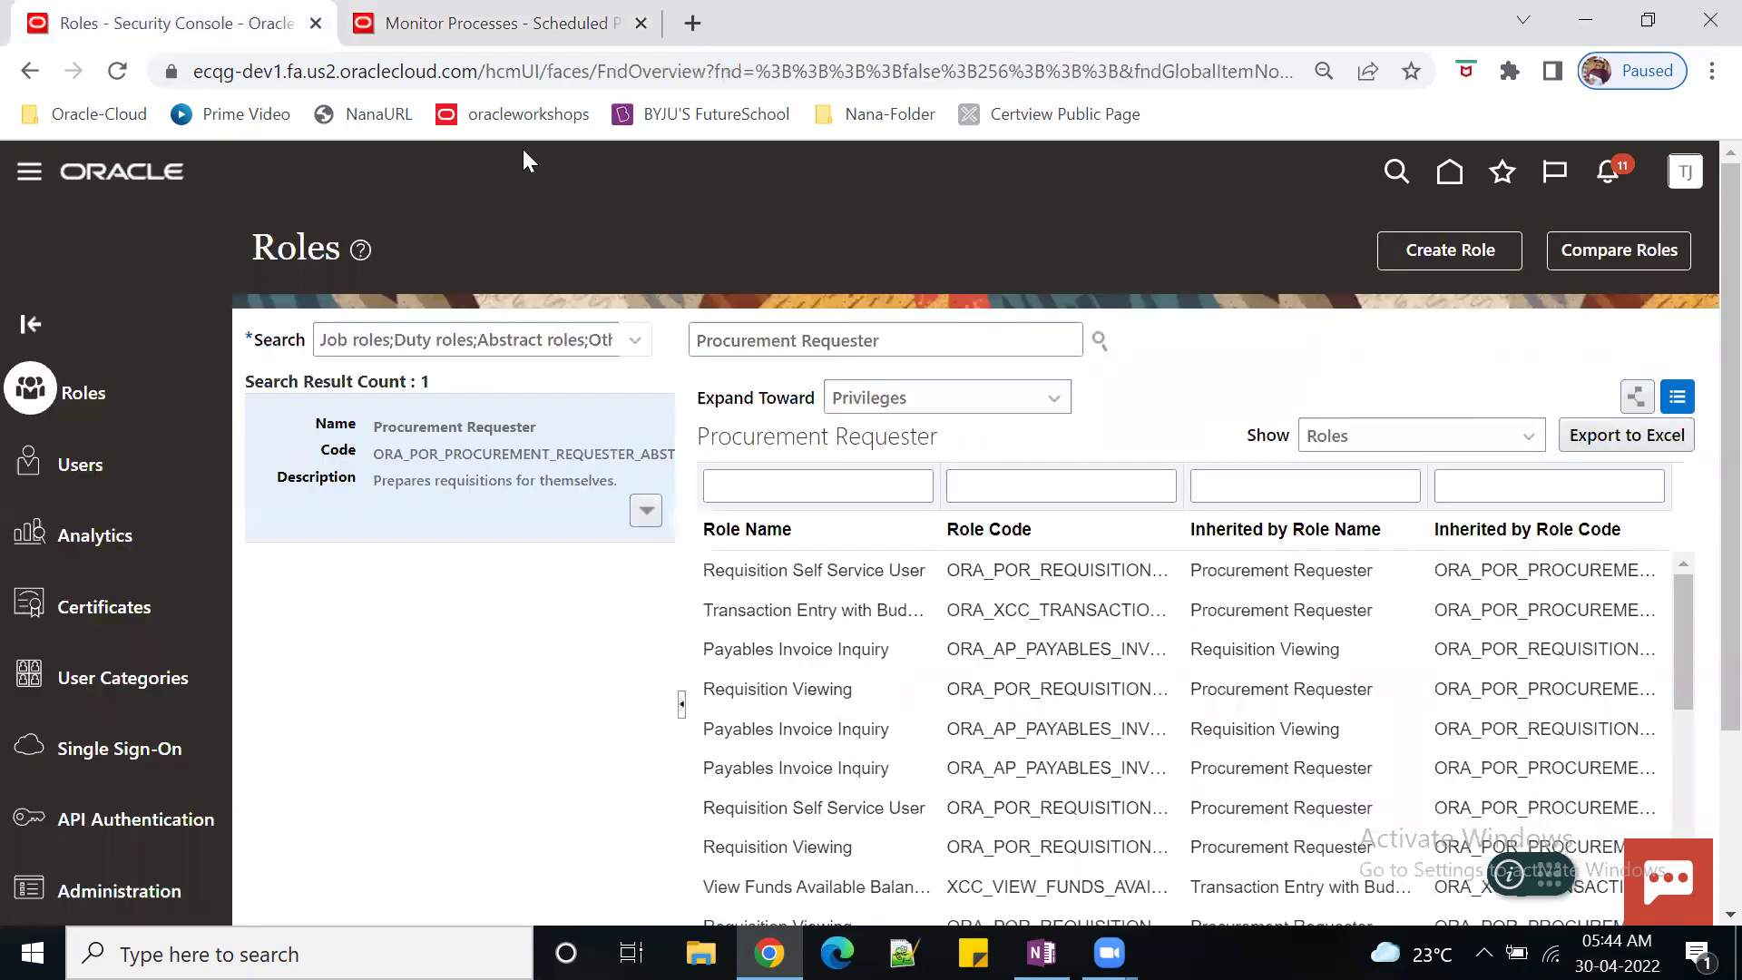
pyautogui.moveTo(885, 343); pyautogui.dragTo(600, 336)
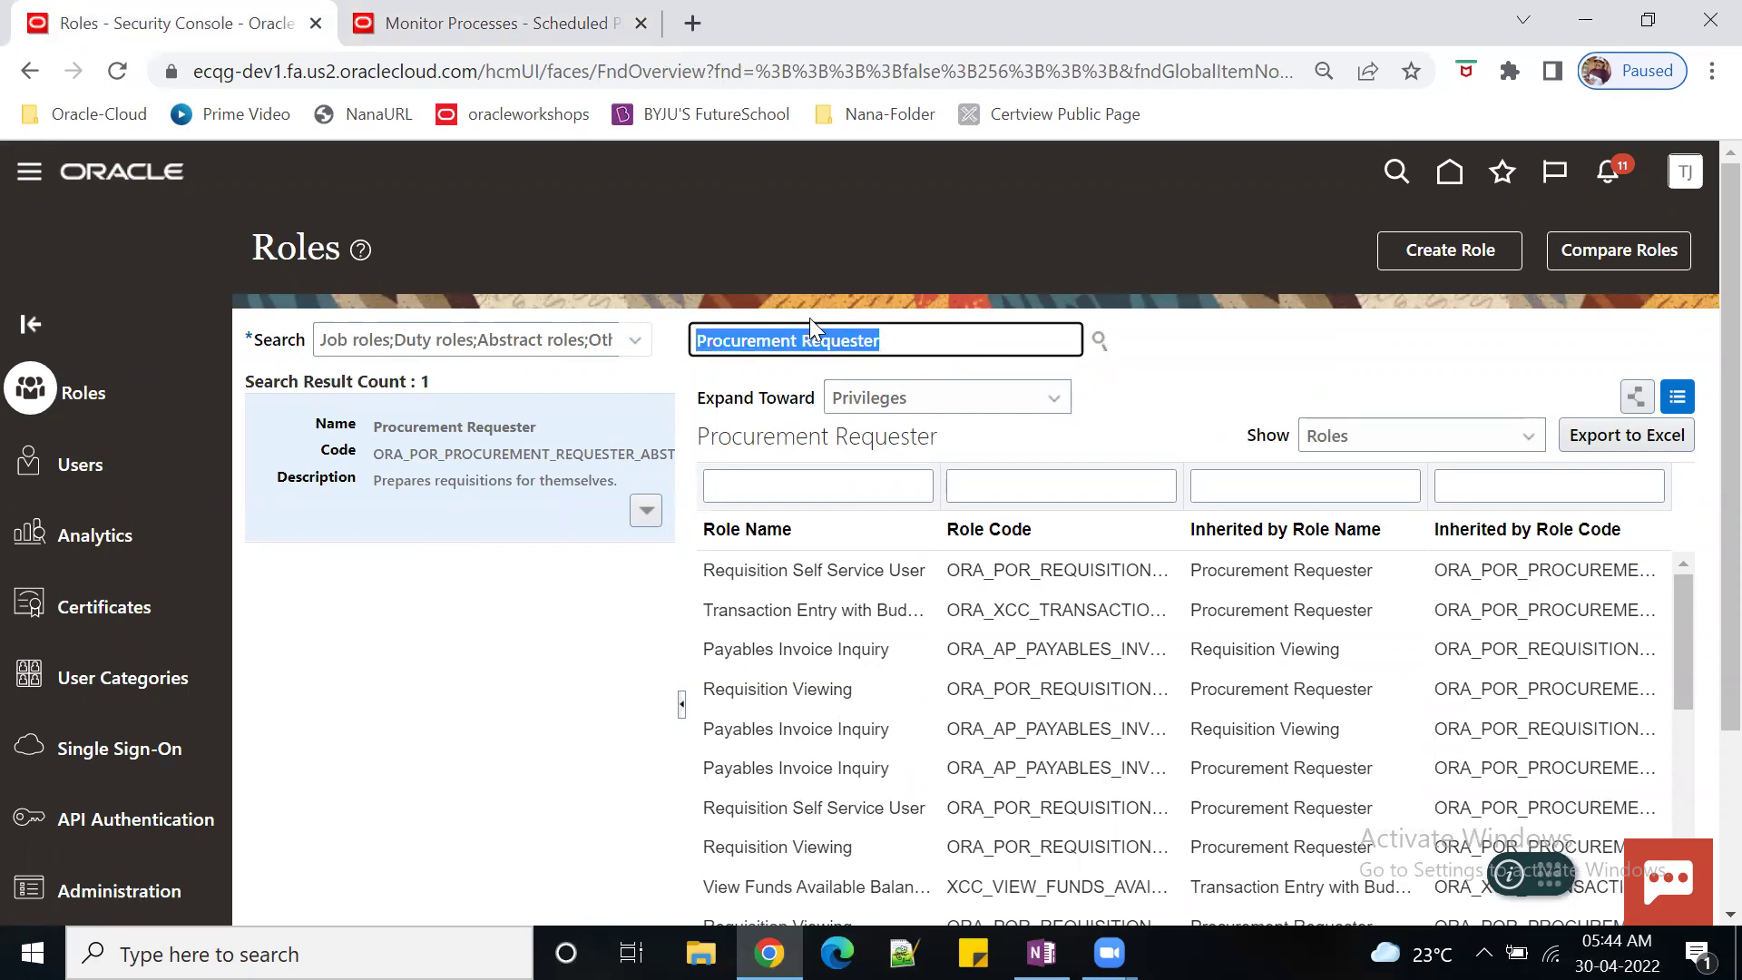
pyautogui.write('OT')
pyautogui.write('_PRO')
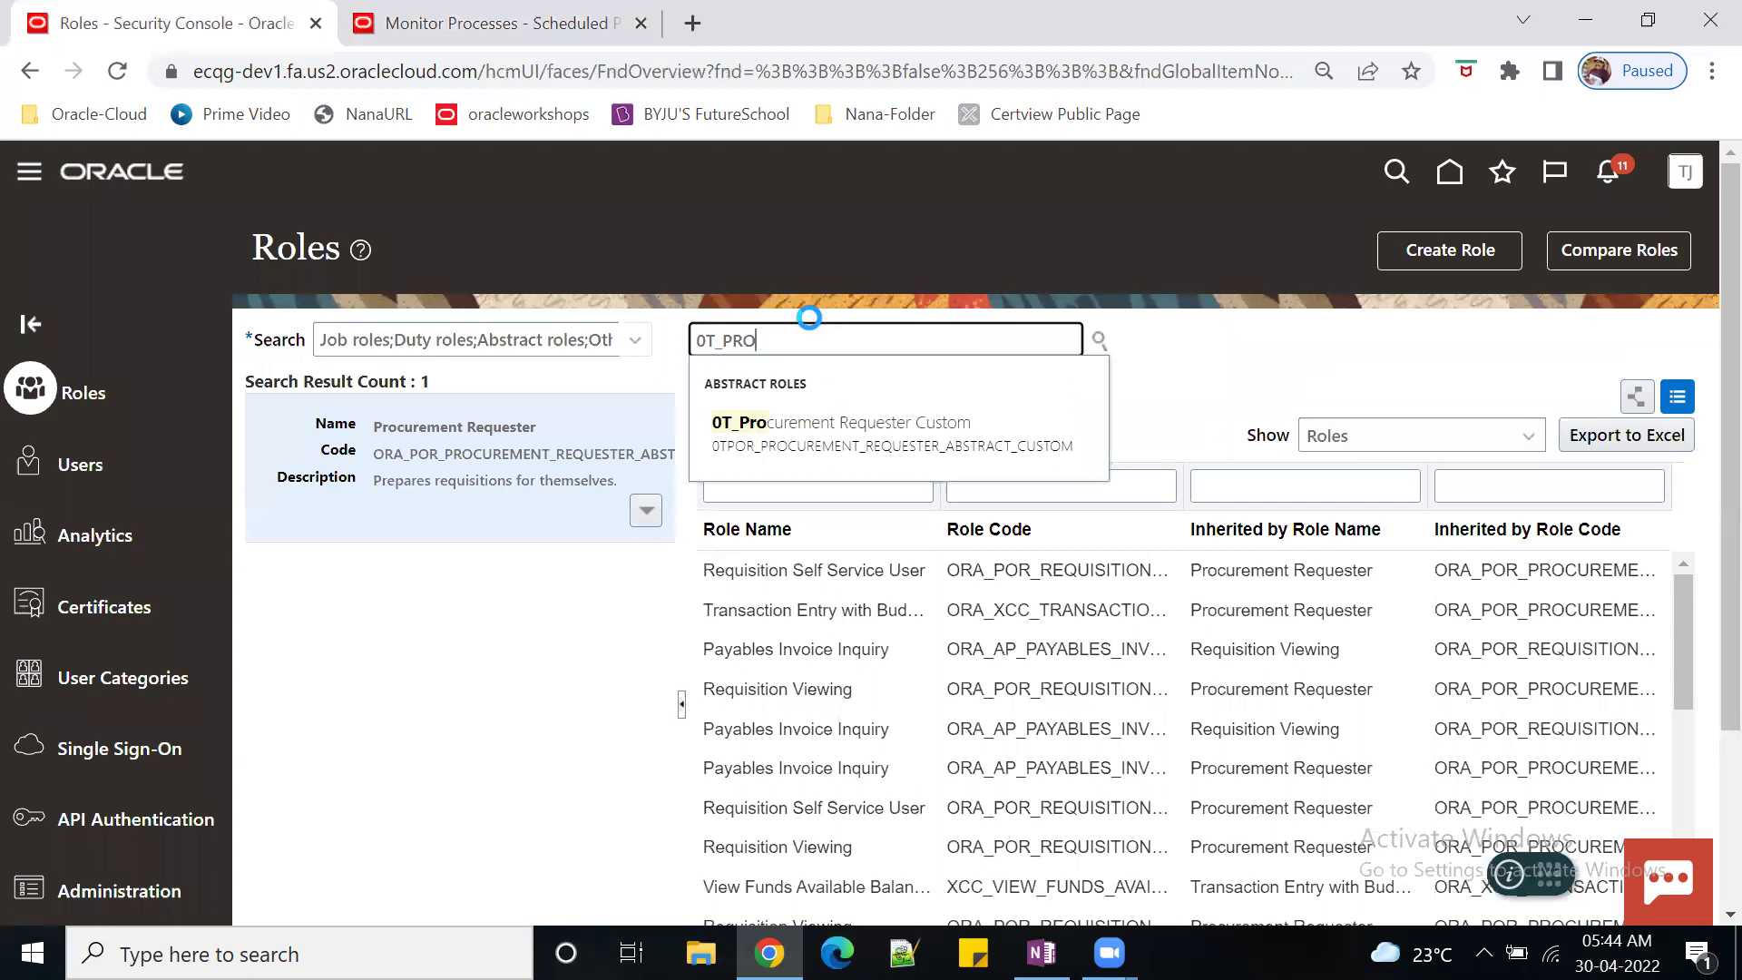
pyautogui.click(886, 440)
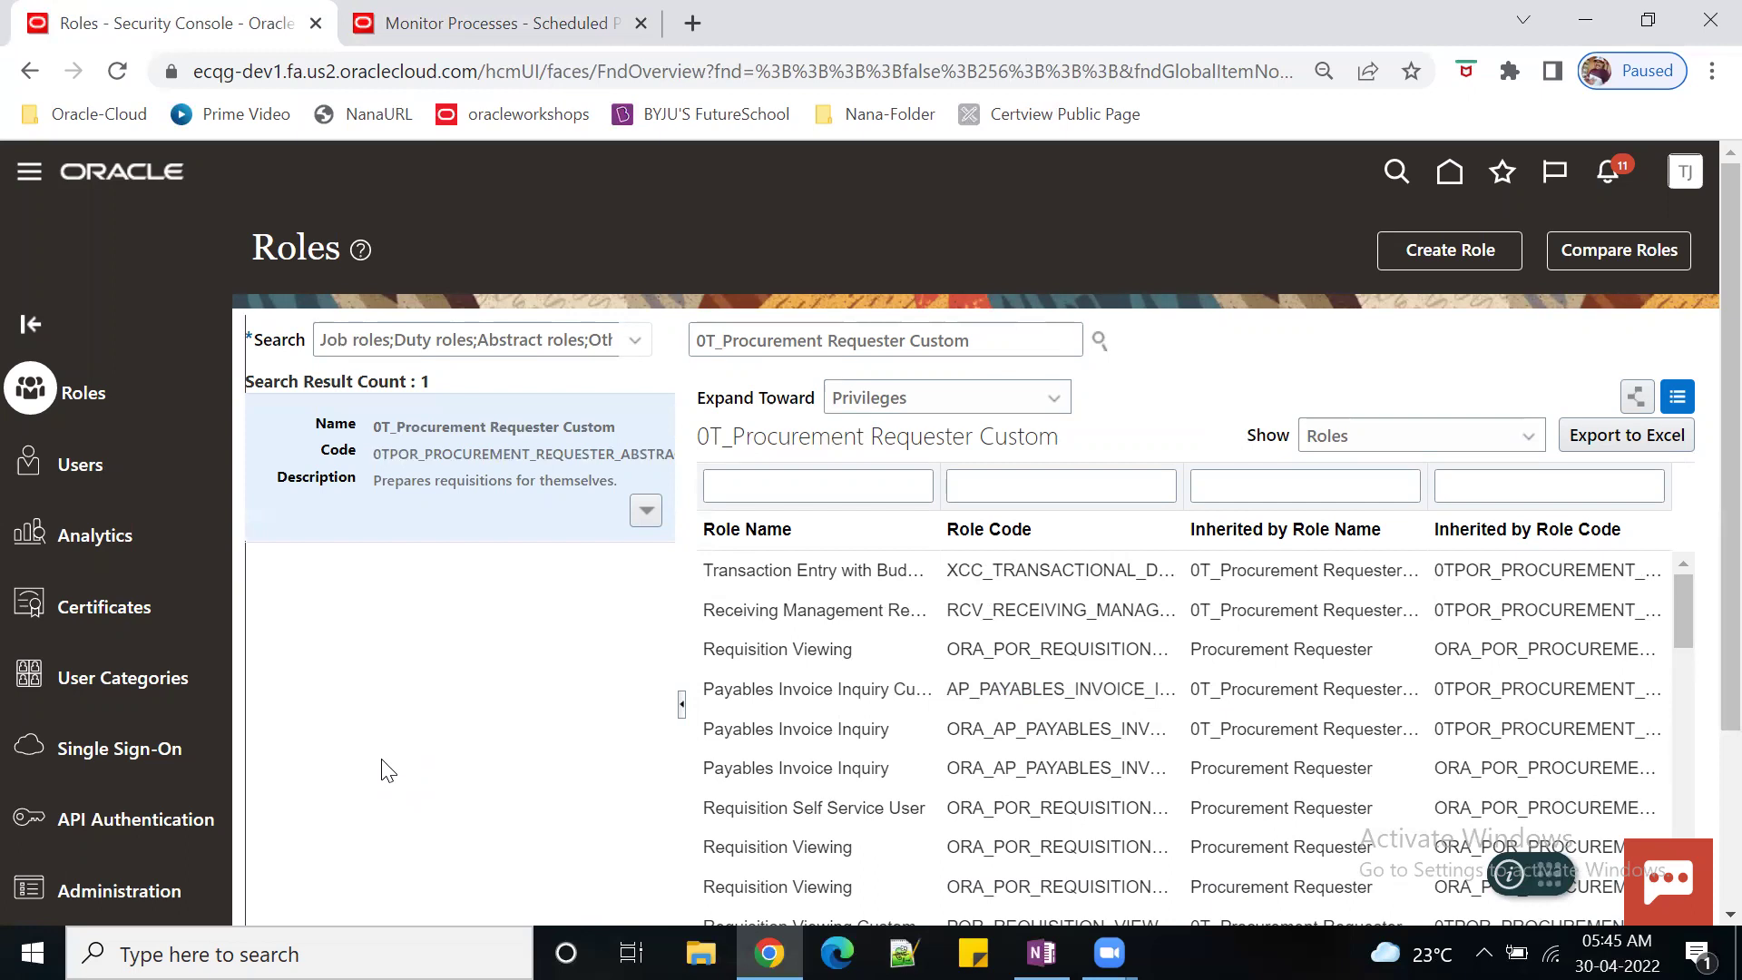
# - Go to User Accounts in the Security Console and search the user names for DELL
pyautogui.click(87, 466)
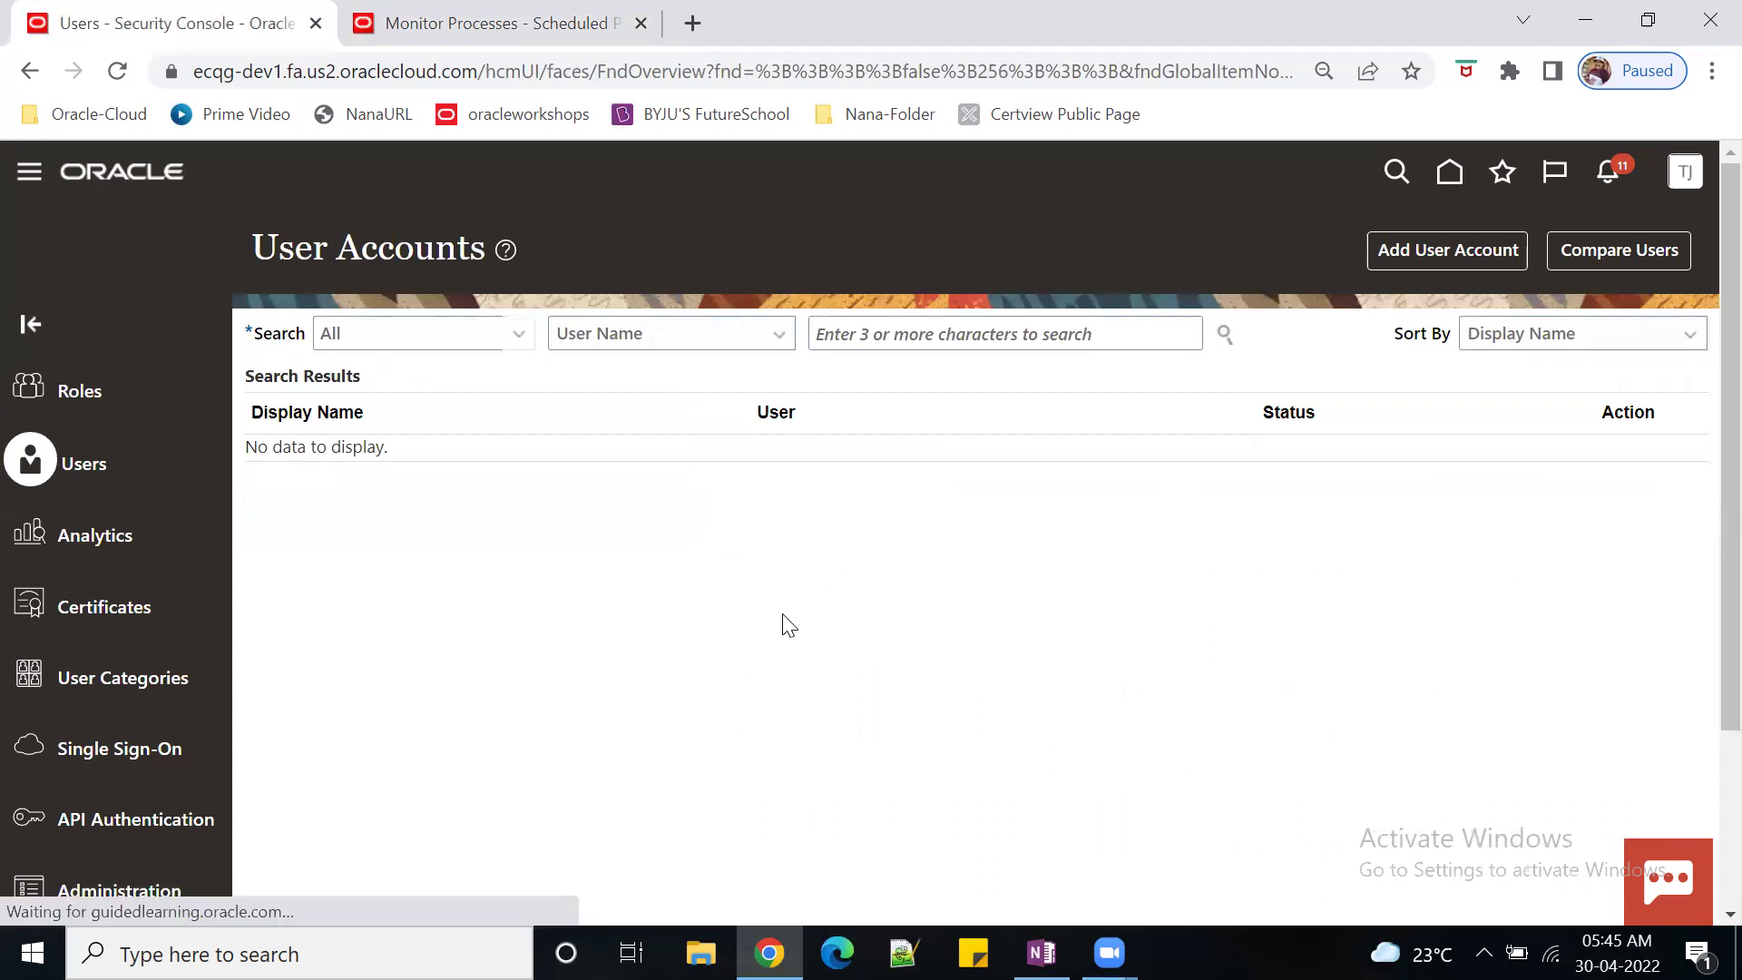
pyautogui.click(1018, 332)
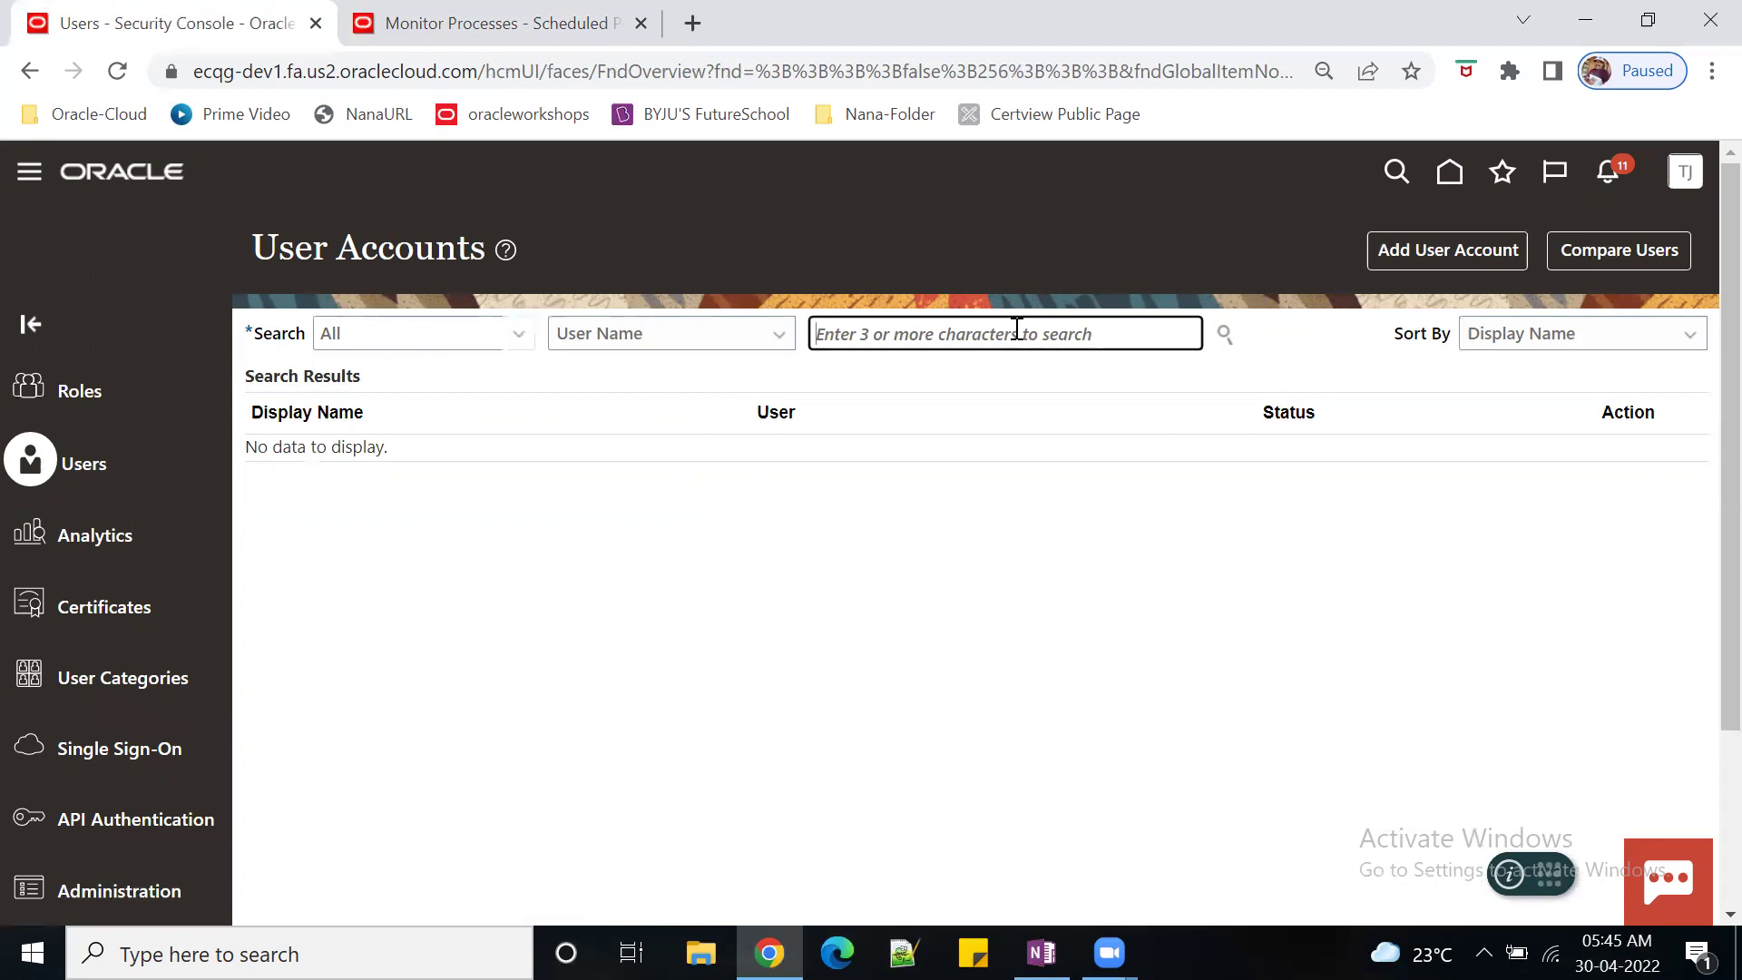
pyautogui.write('DELL')
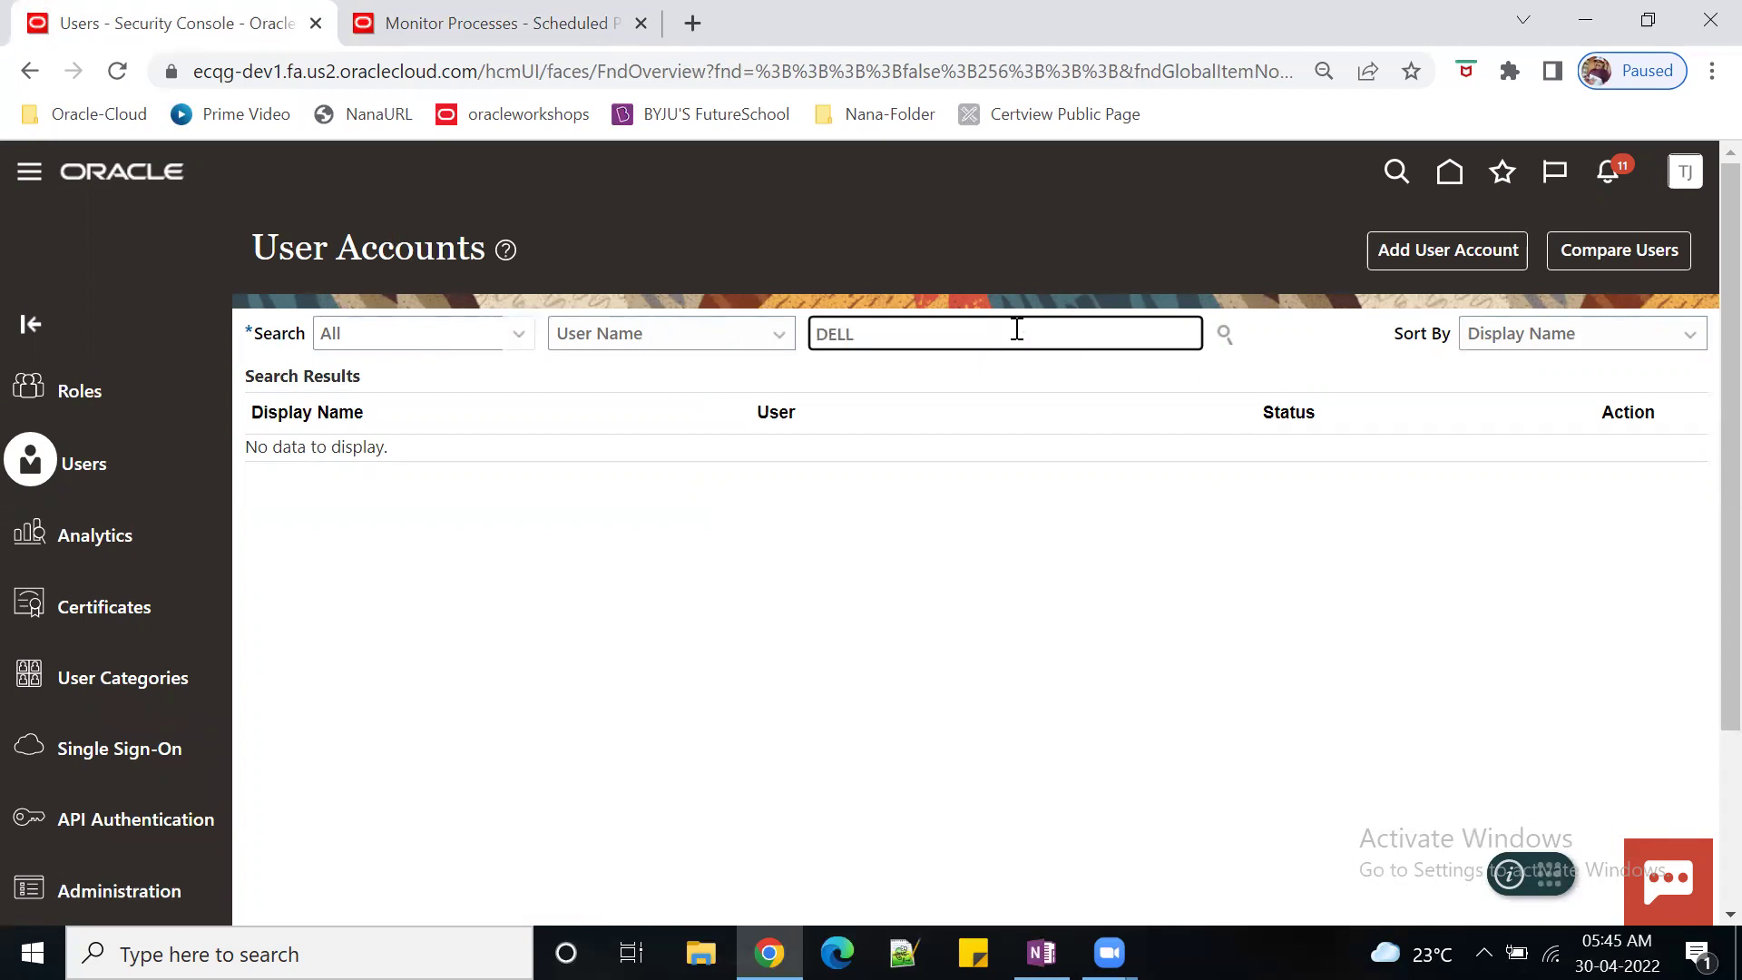
pyautogui.press('Return')
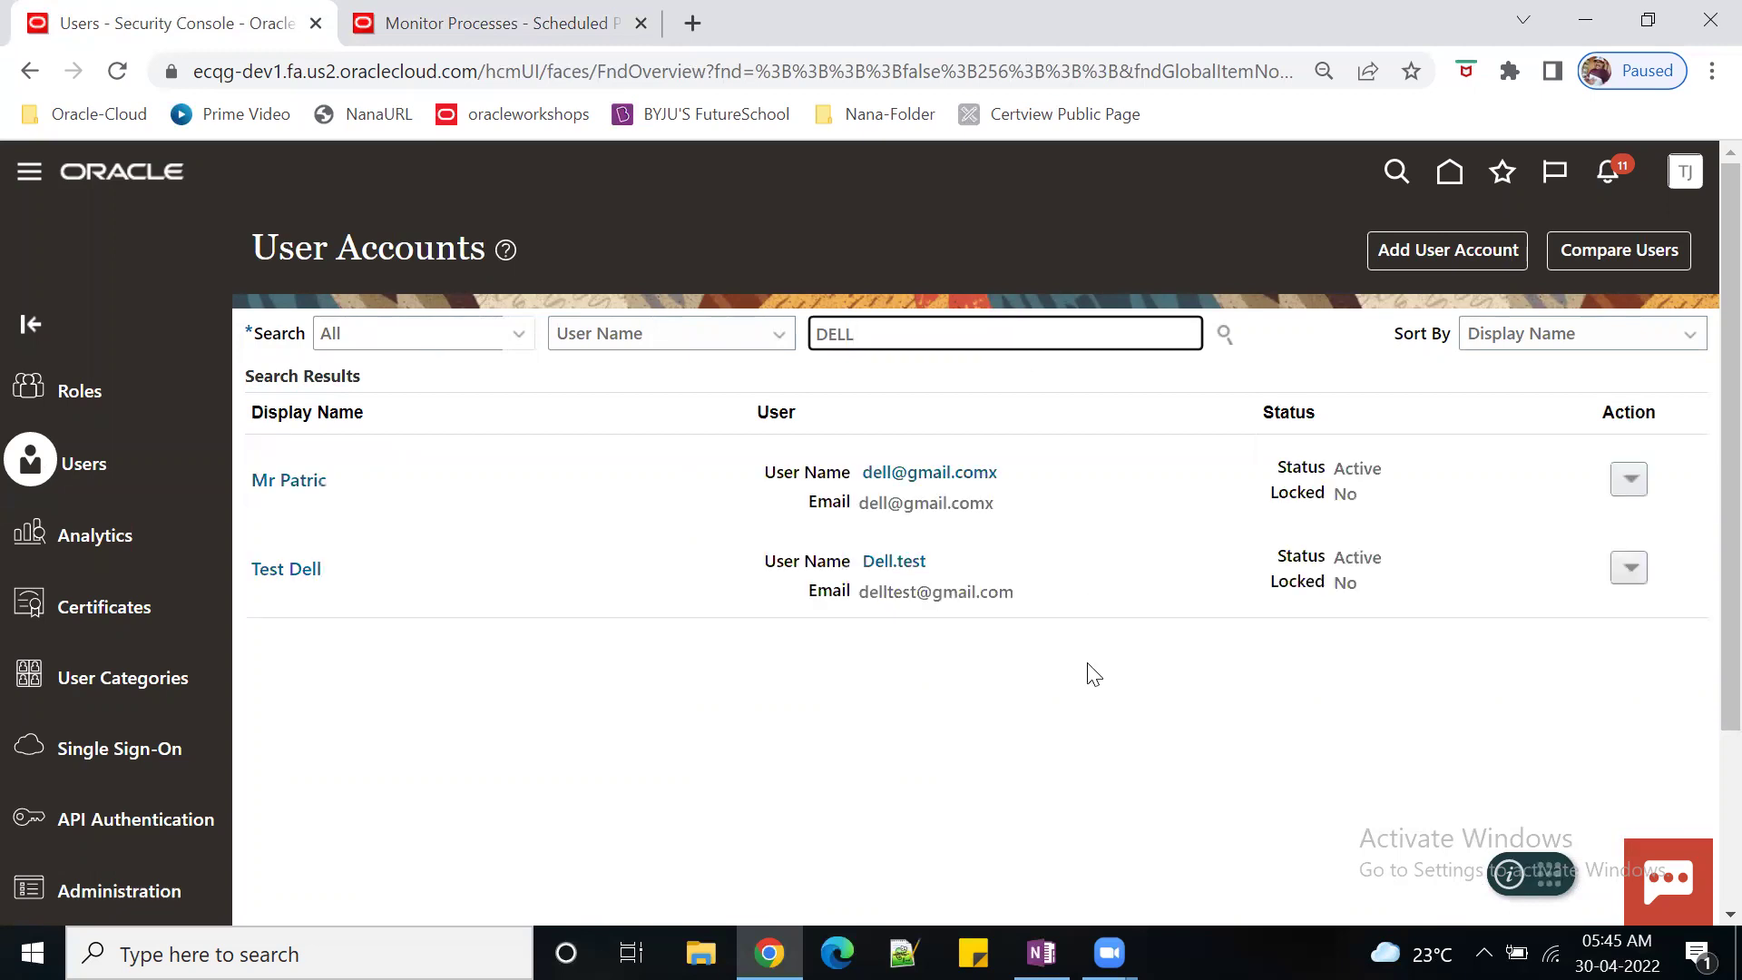
# - Open the test user's account from the DELL search results for editing and start adding a role
pyautogui.click(896, 563)
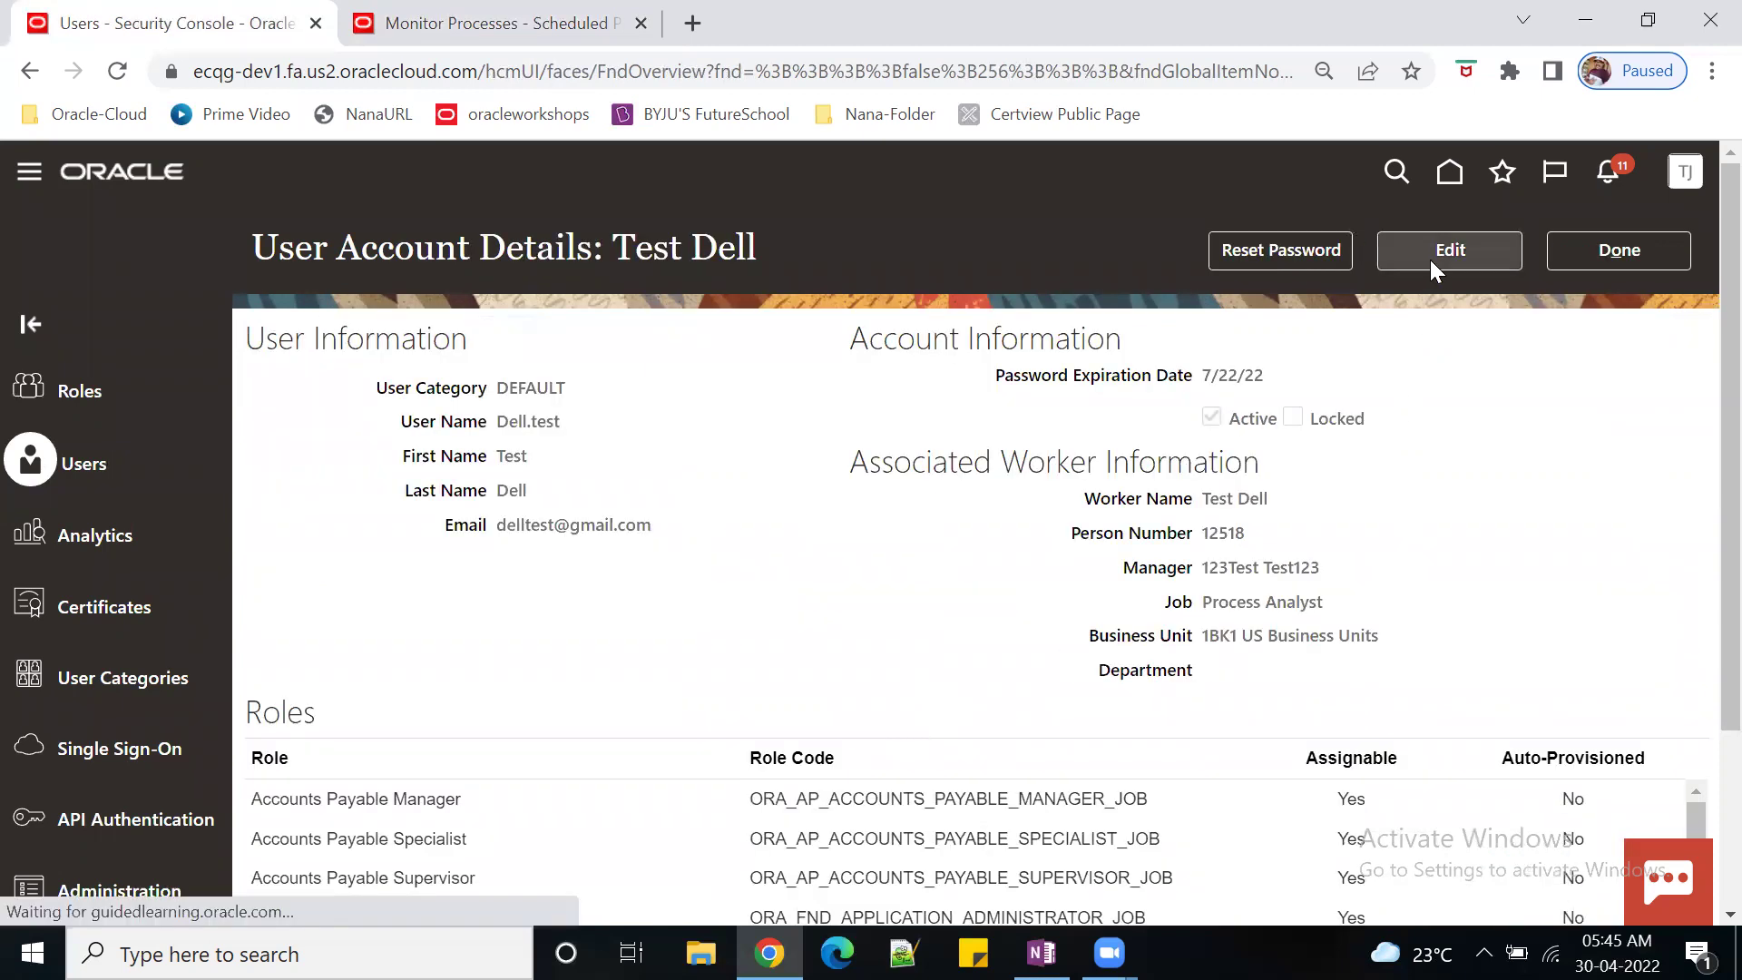
pyautogui.click(1430, 260)
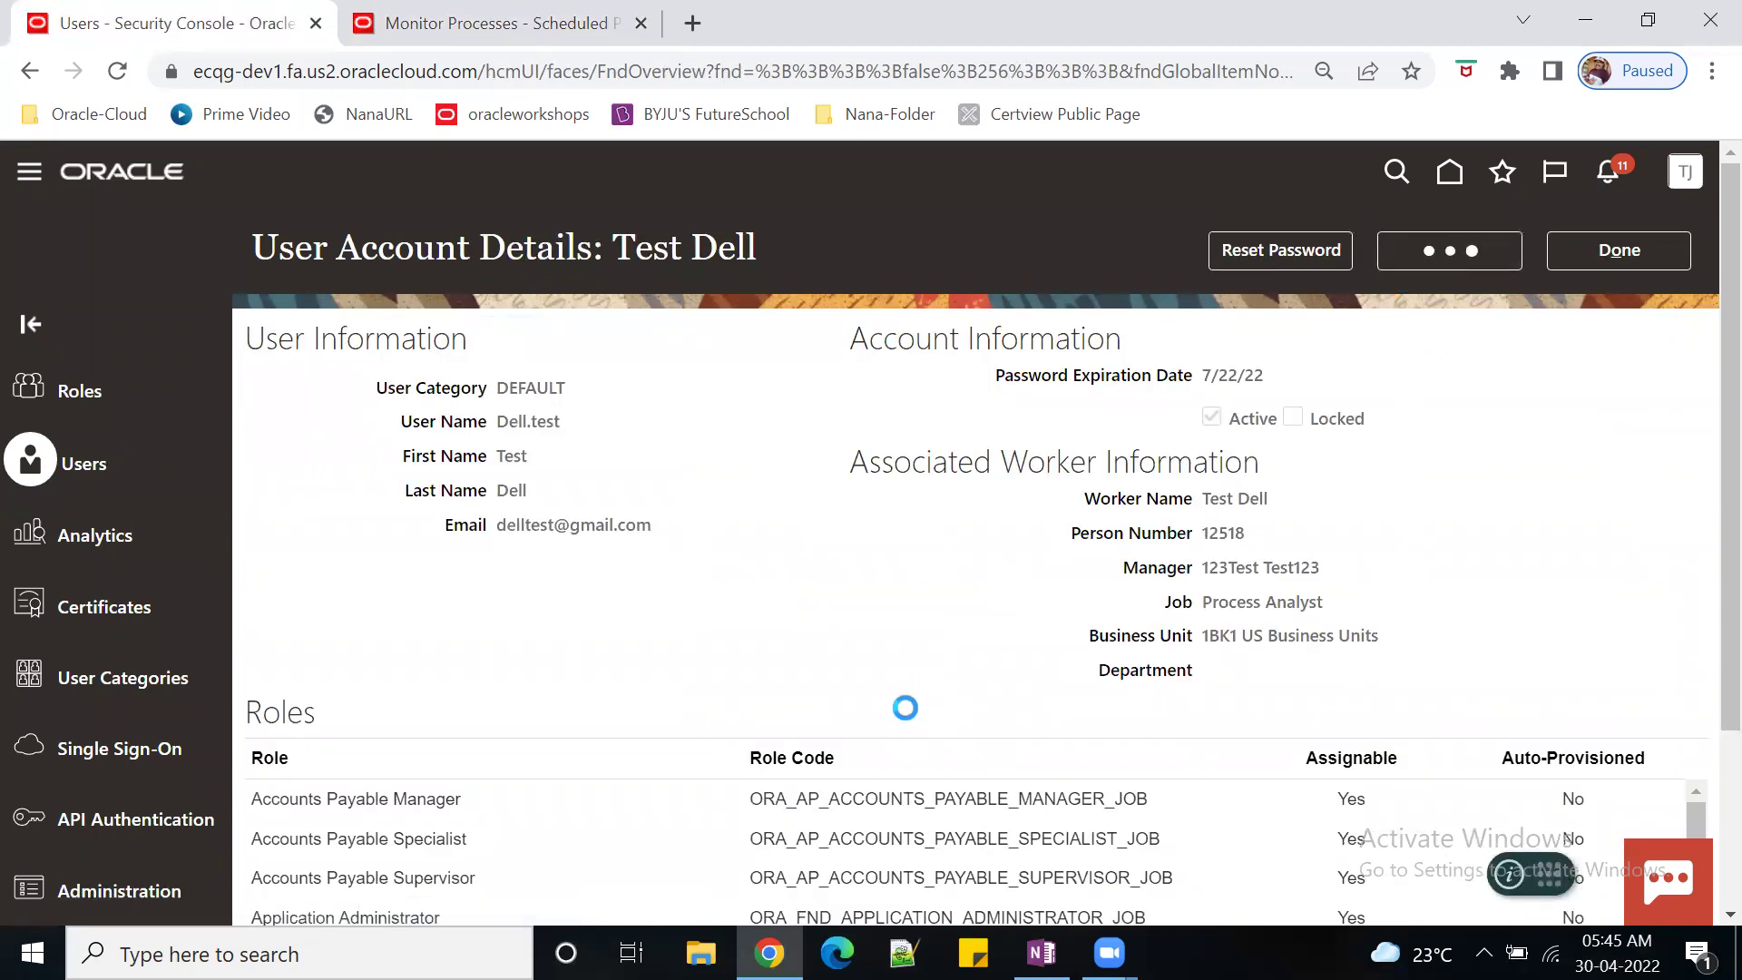
pyautogui.scroll(-3, 913, 715)
pyautogui.click(1261, 794)
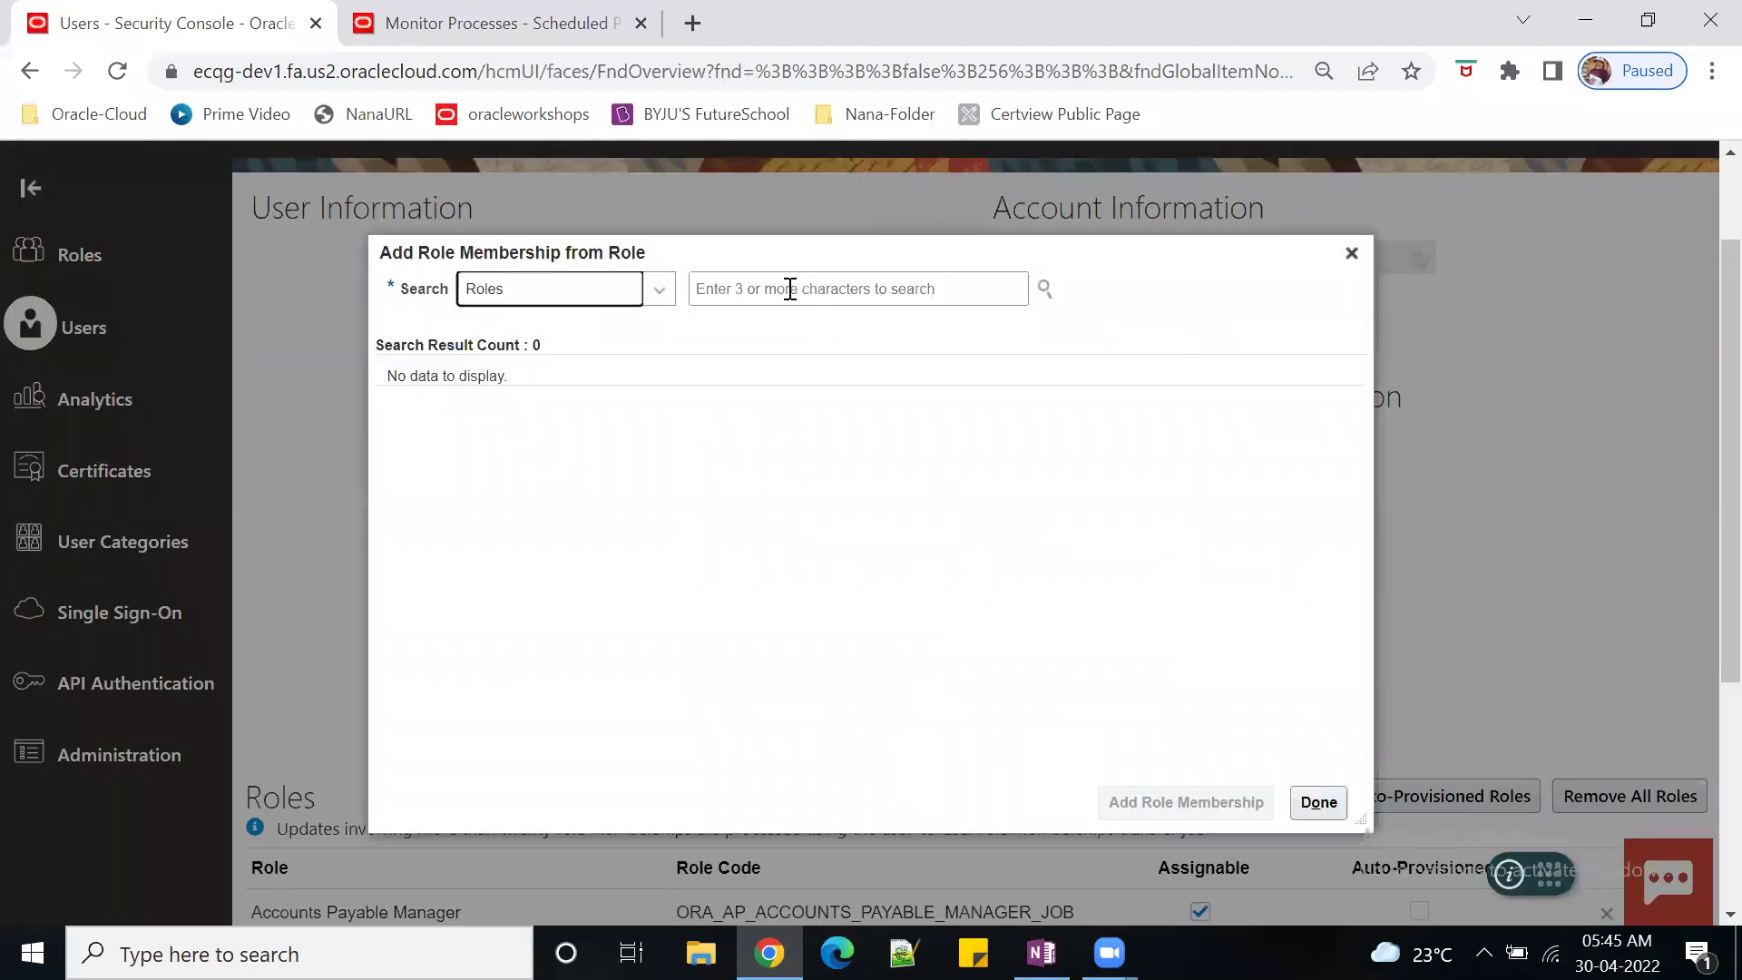
# - Search the roles for 0T_PR and add the 0T_Procurement Requester Custom role membership to the user
pyautogui.click(790, 288)
pyautogui.write('OT')
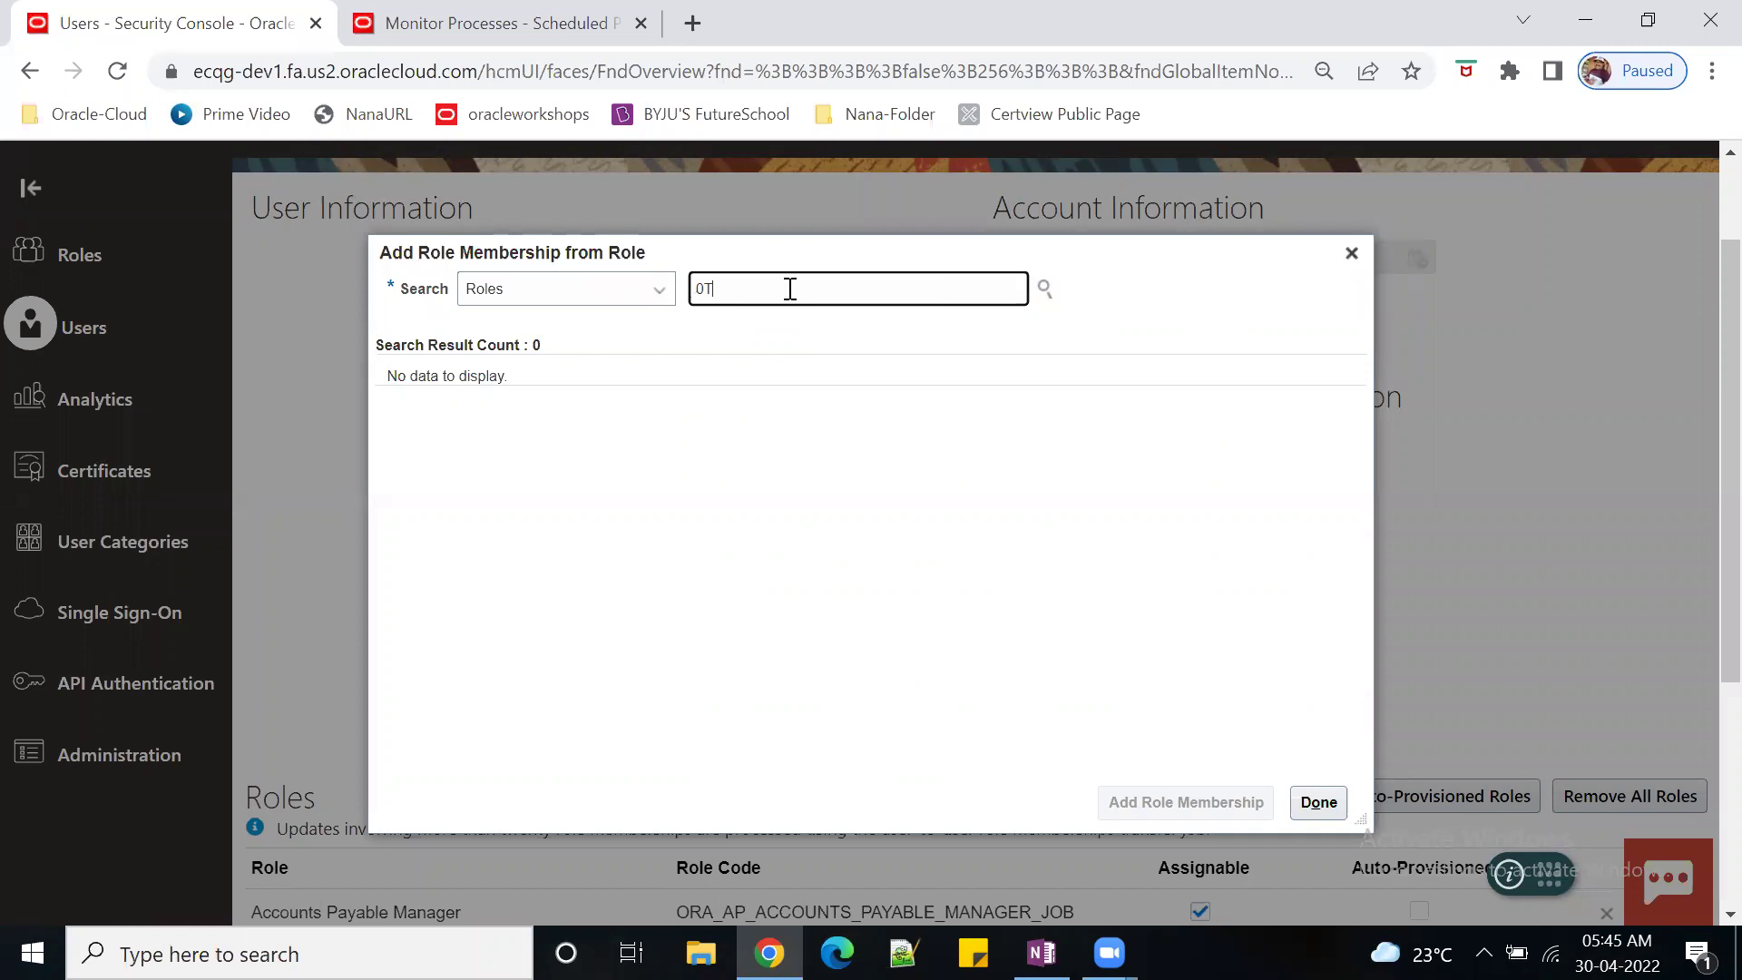
pyautogui.write('_PR')
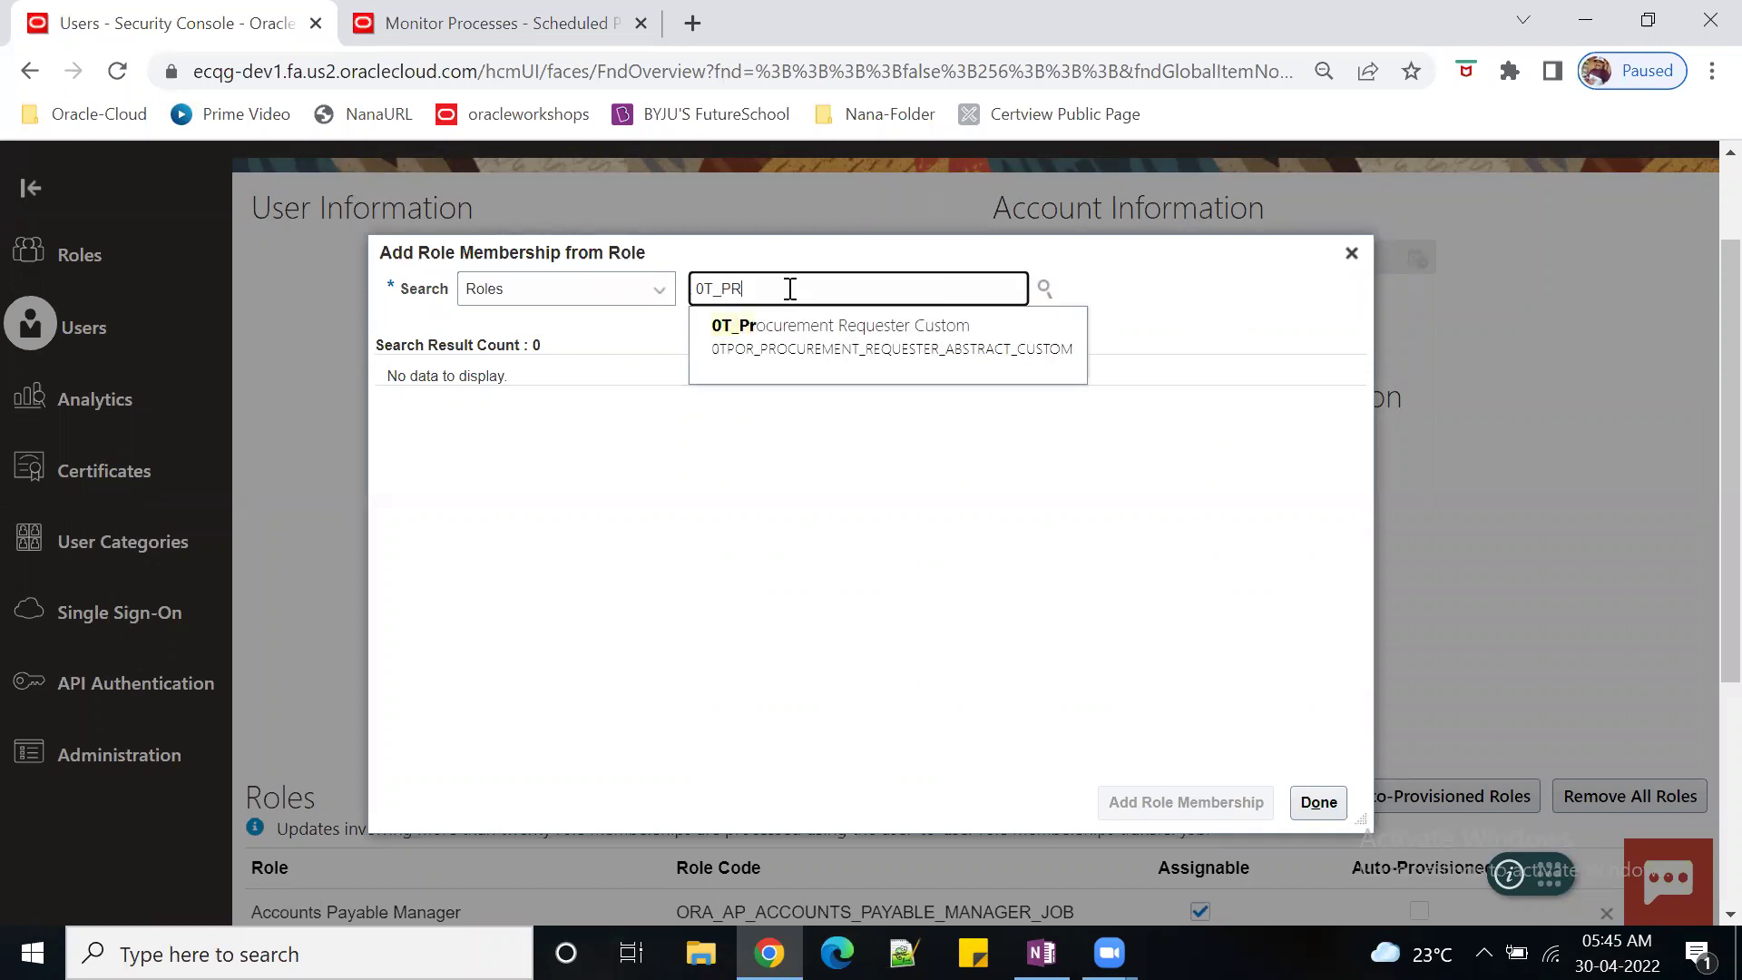
pyautogui.click(859, 338)
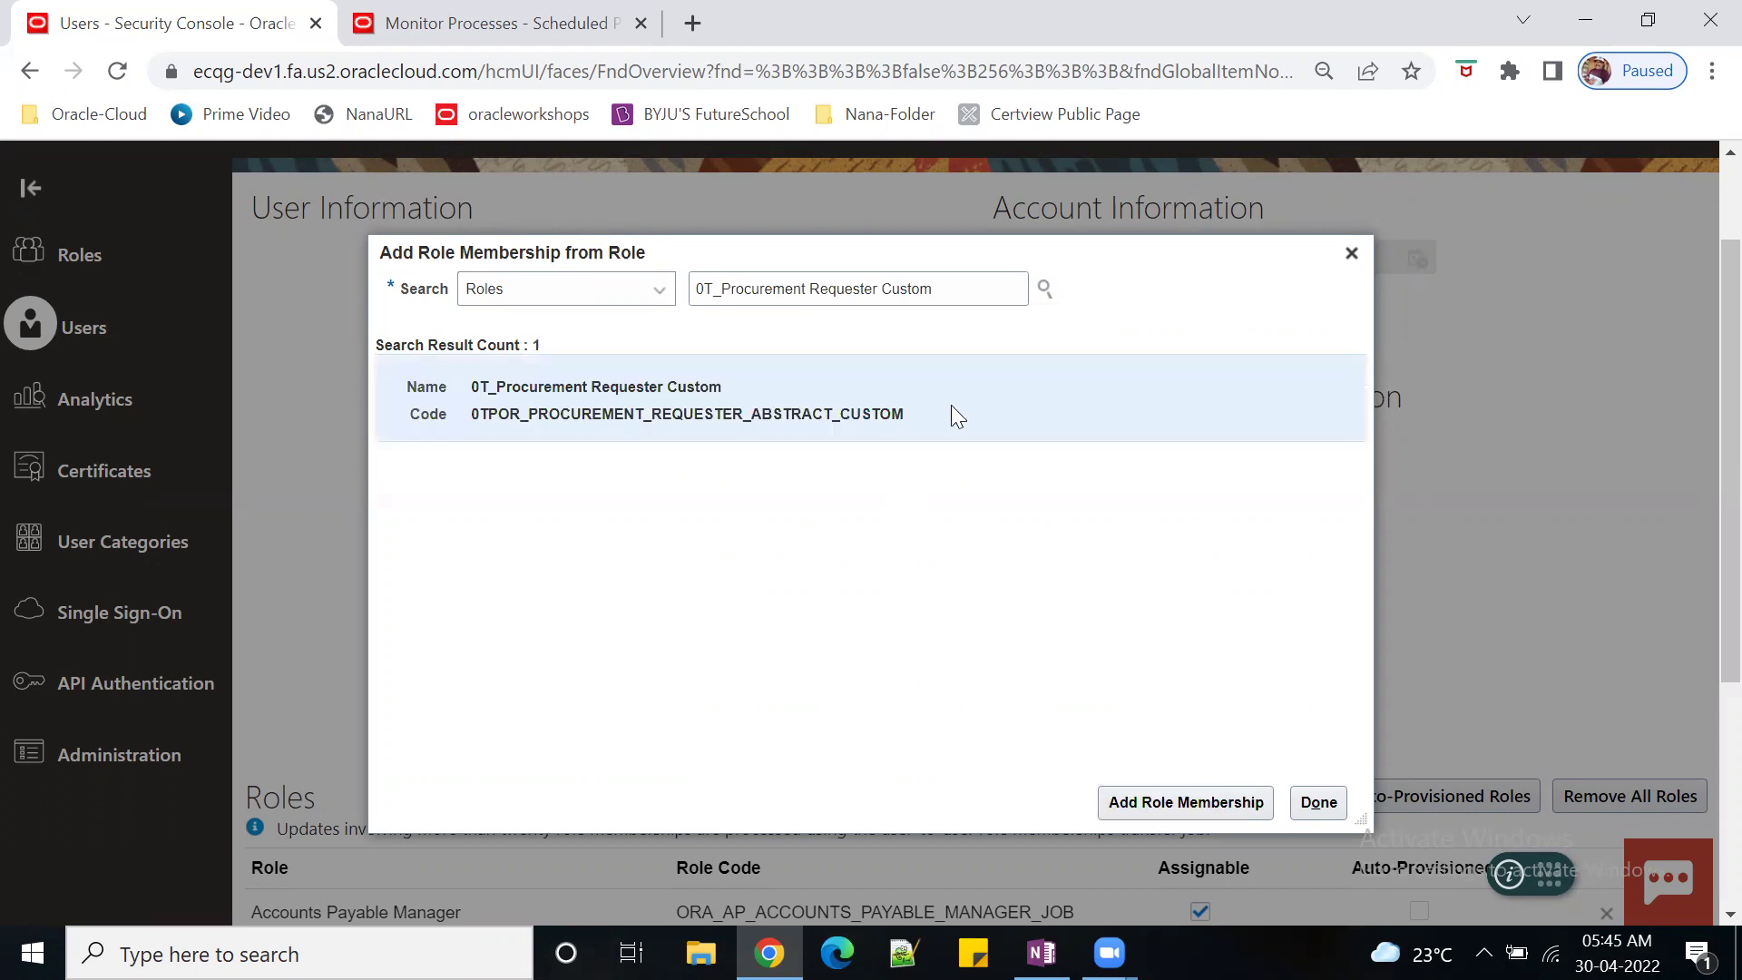
pyautogui.click(1186, 802)
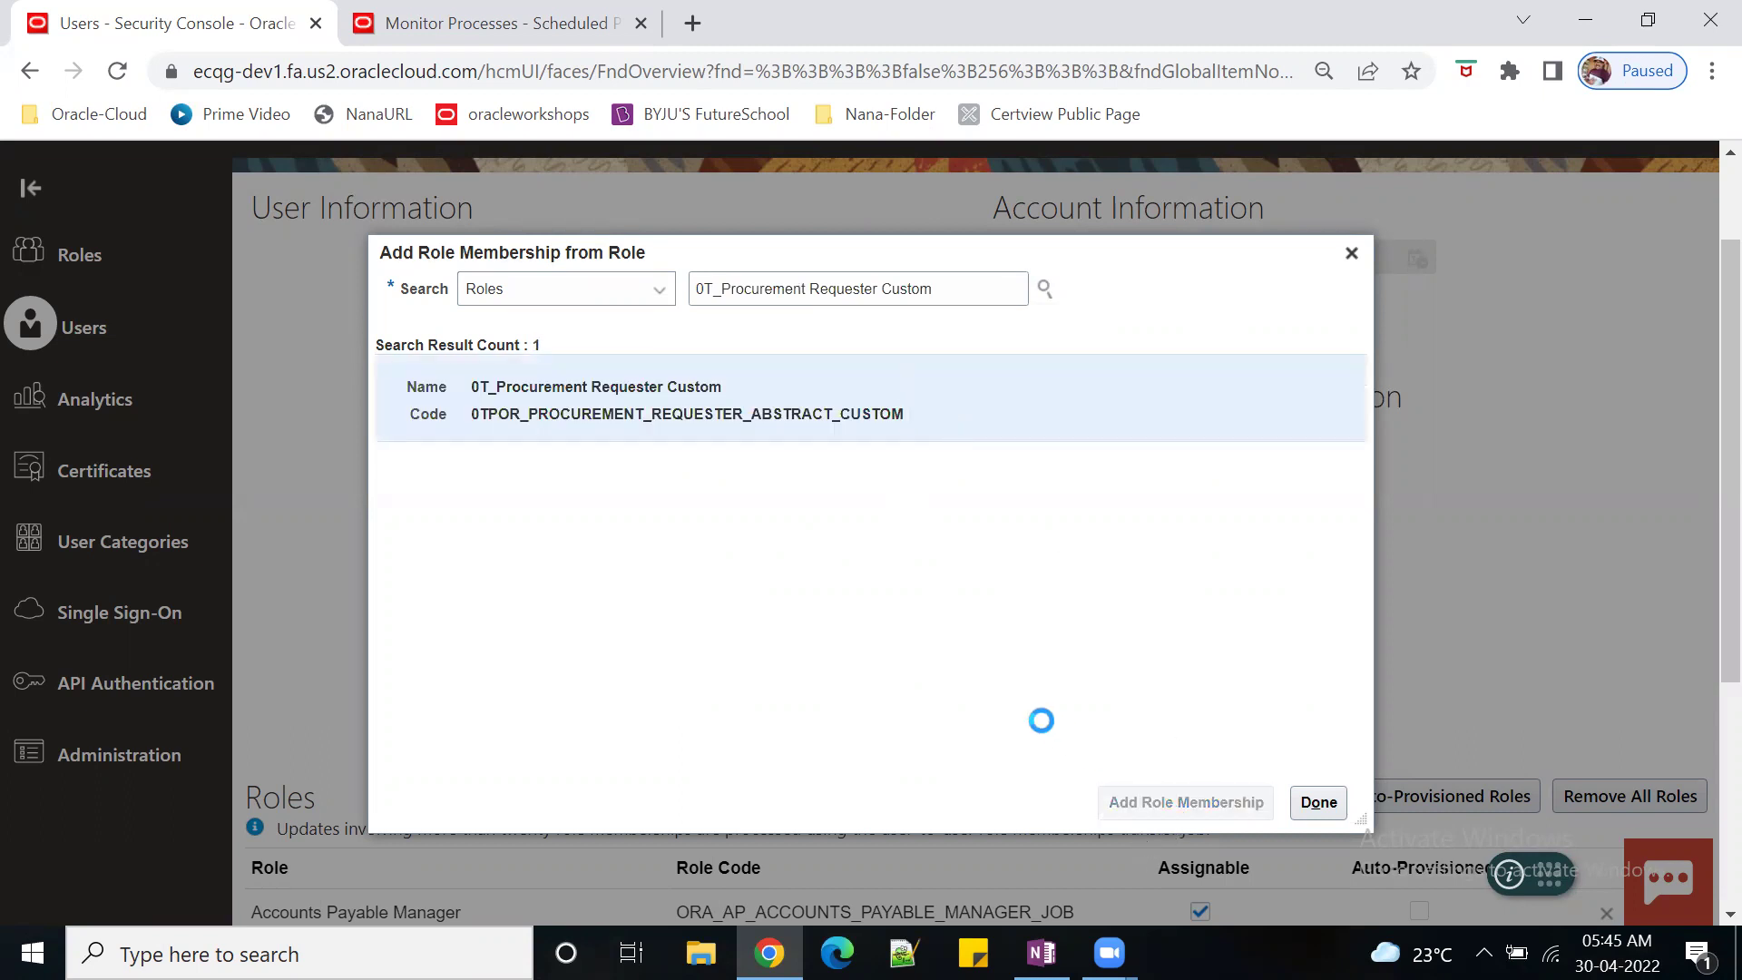
pyautogui.click(1317, 802)
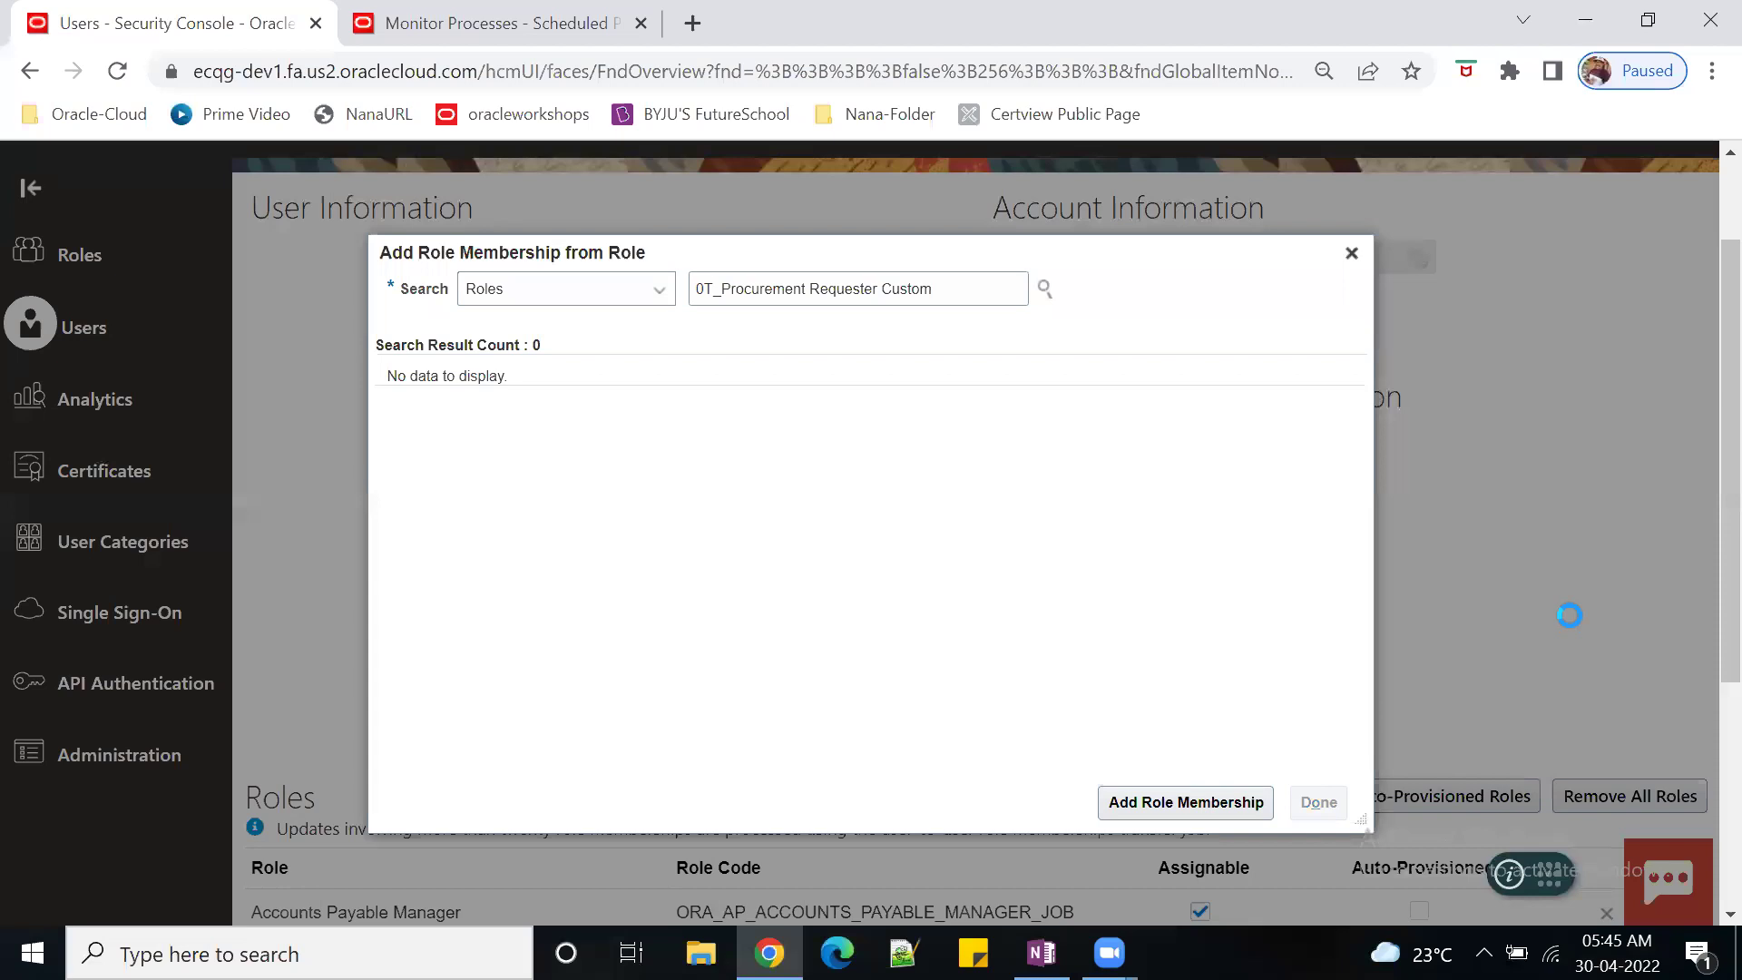
# - Save the edited user account, close its details and return to the User Accounts search results
pyautogui.scroll(-3, 612, 723)
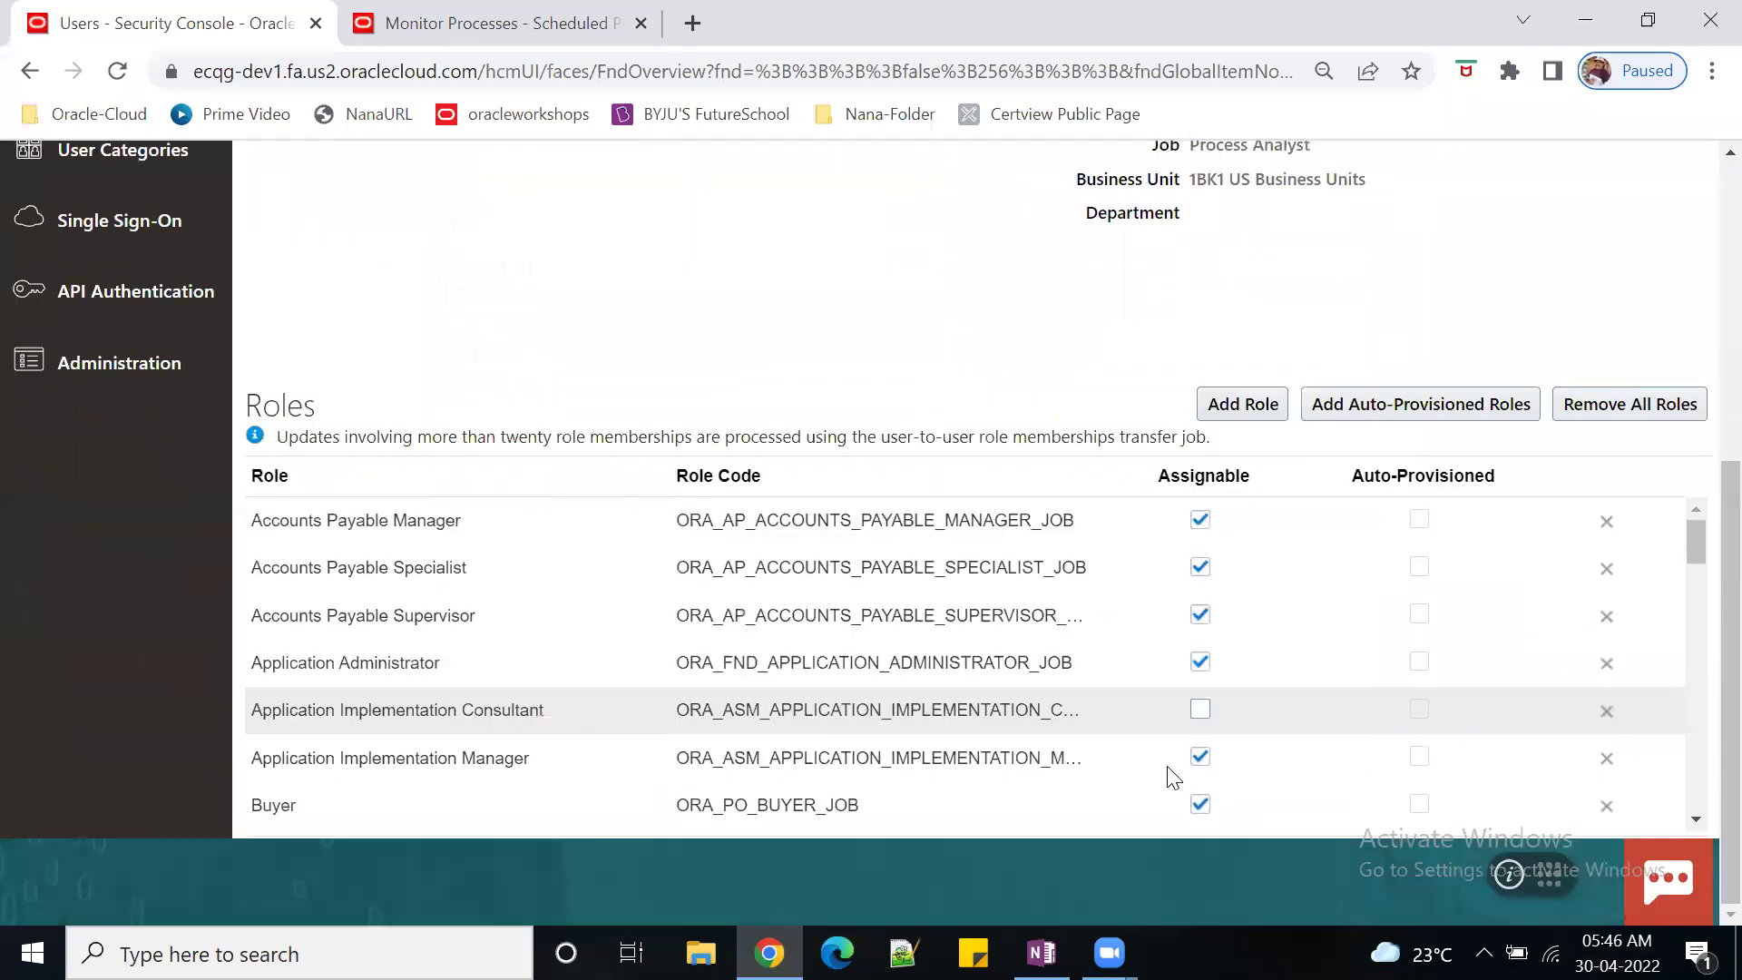
pyautogui.scroll(5, 1649, 337)
pyautogui.click(1433, 253)
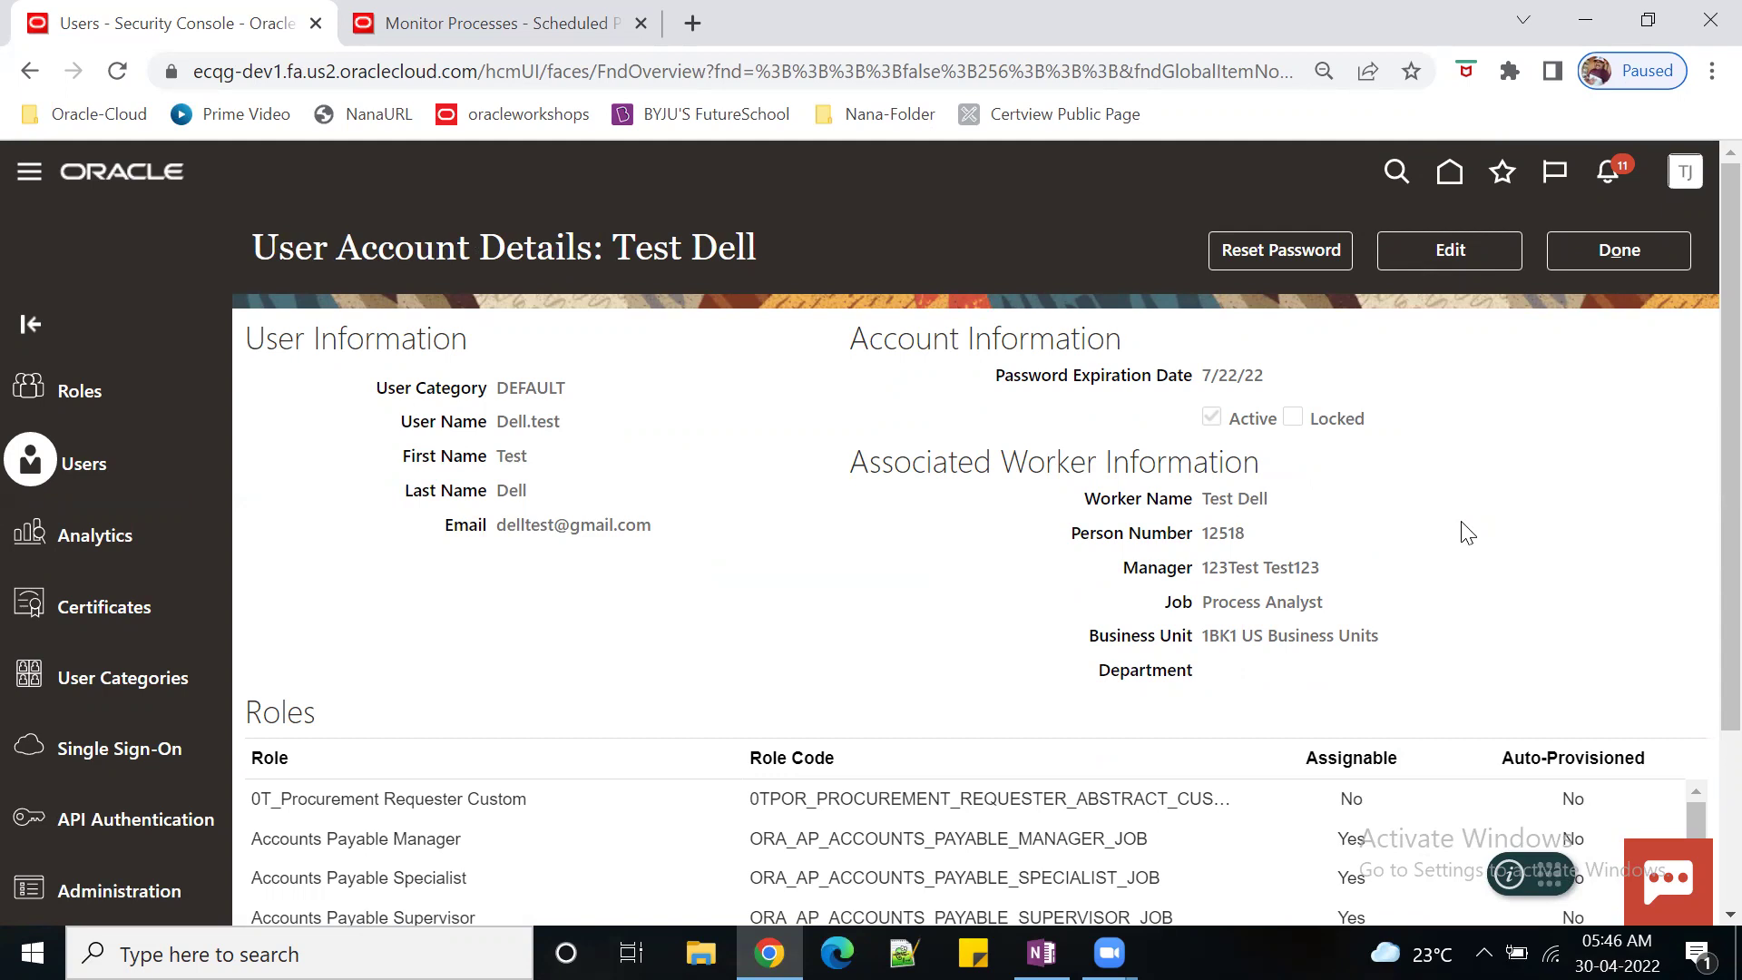
pyautogui.click(1610, 260)
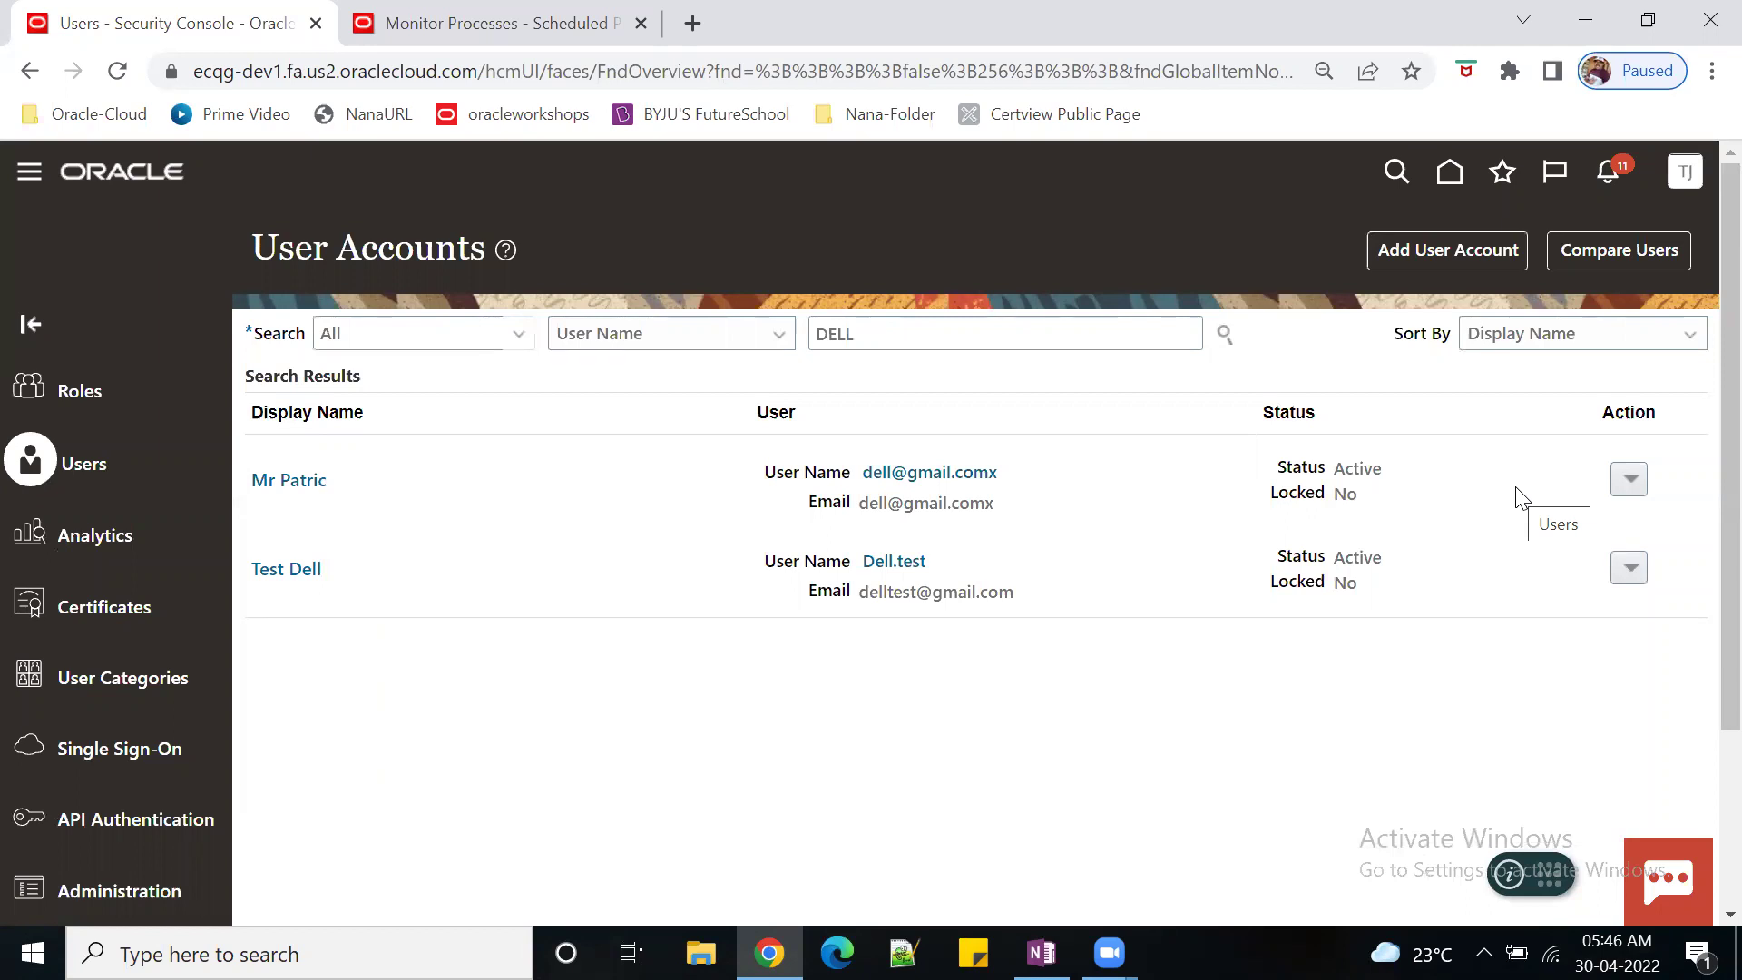
# - Go back to the Oracle Fusion home page and collapse the chat assistant
pyautogui.click(1450, 172)
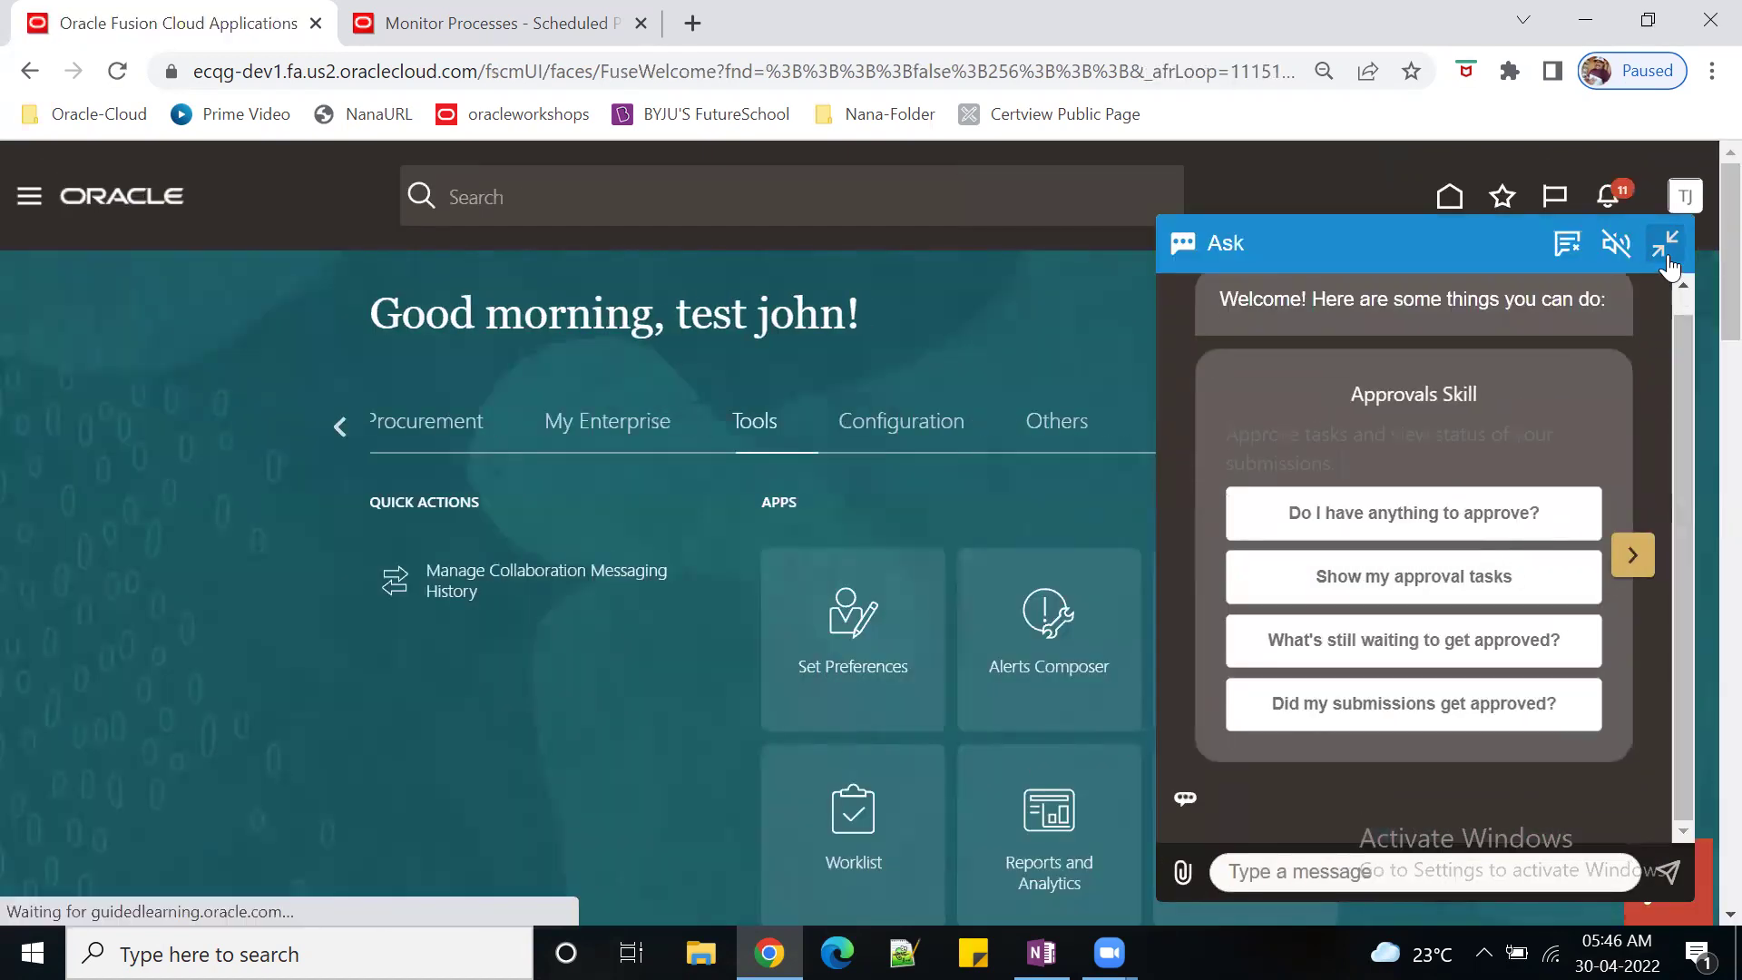
pyautogui.click(1665, 243)
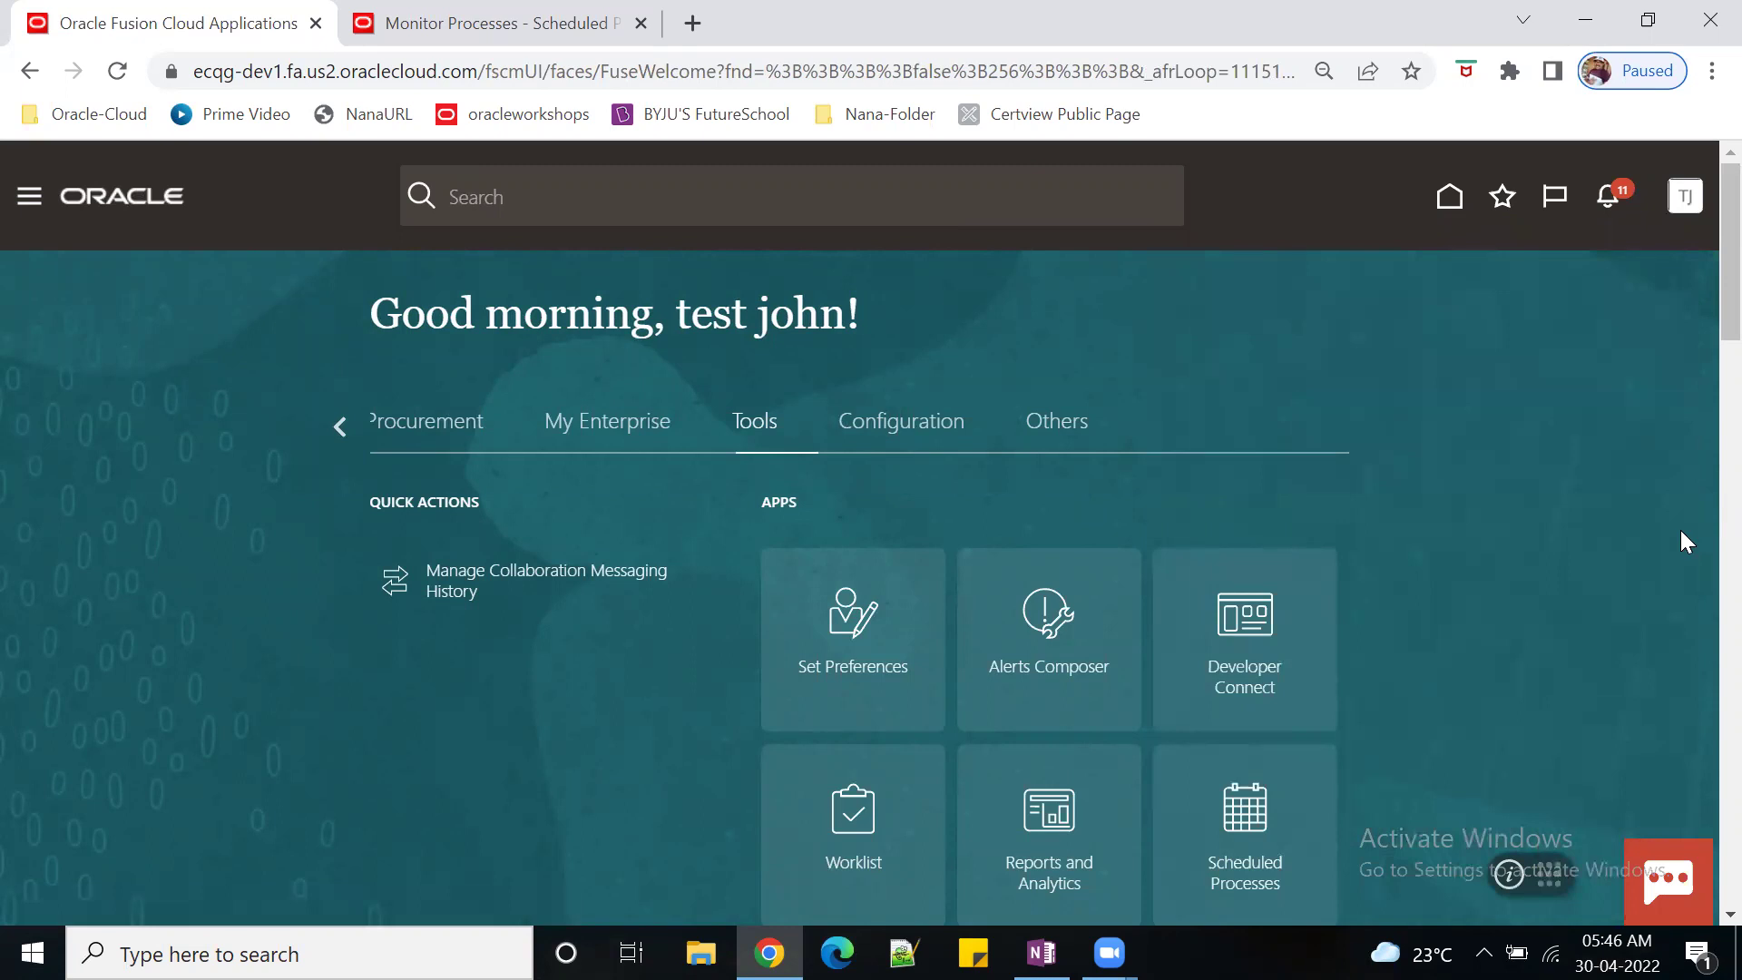